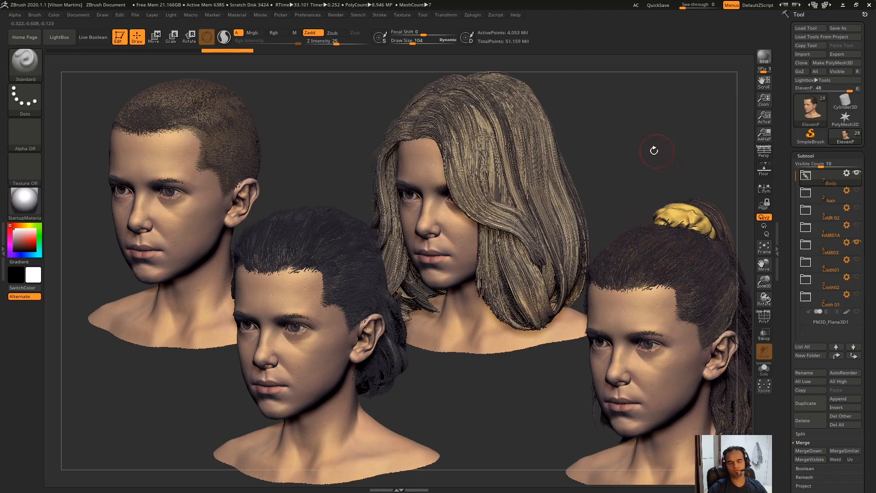
Step: Clear the snapshot head copies from the canvas, keep only the live head, and open its FiberMesh settings
left_click_drag(675, 152, 515, 113)
key("ctrl+n")
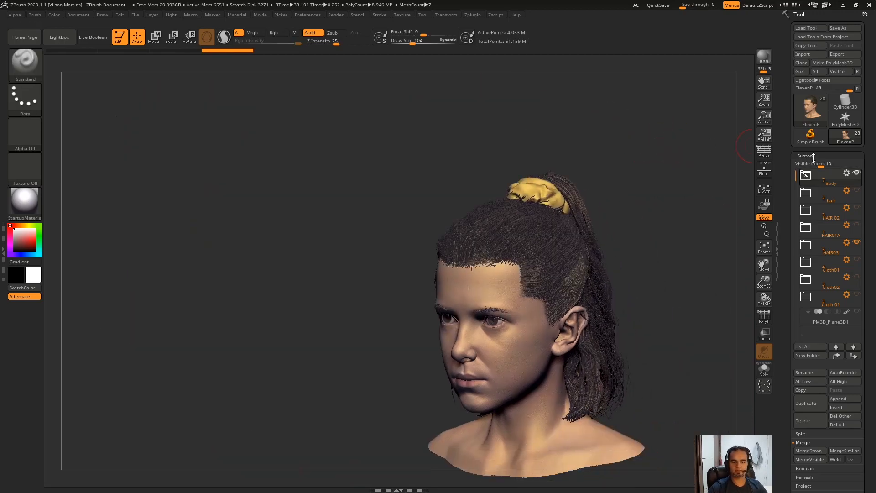
left_click(814, 156)
left_click_drag(712, 151, 698, 163, "alt")
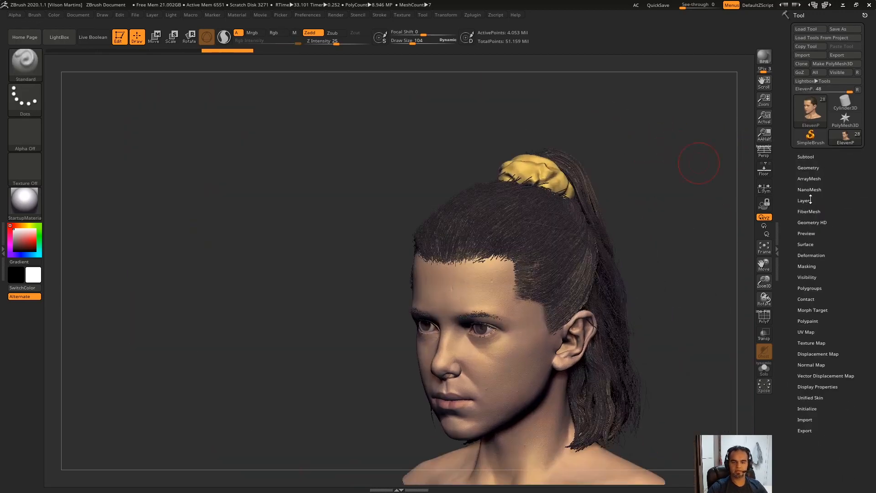
left_click_drag(836, 198, 850, 181)
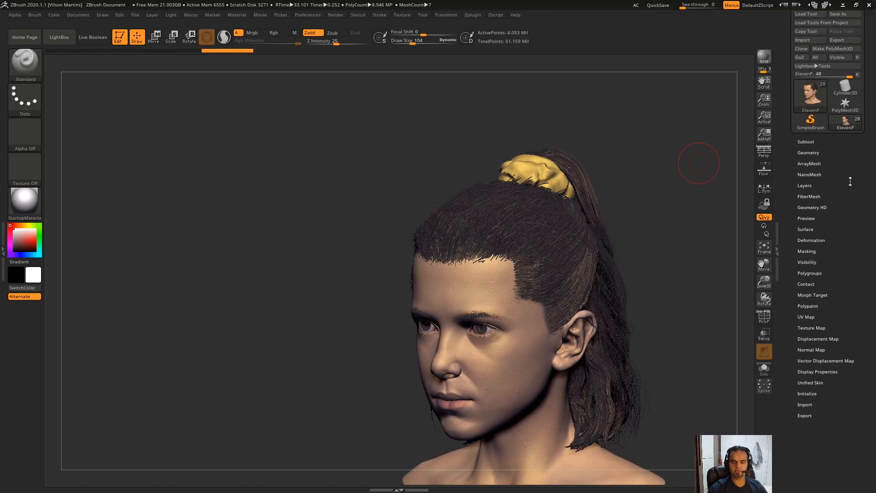
left_click(820, 196)
left_click_drag(716, 275, 715, 180)
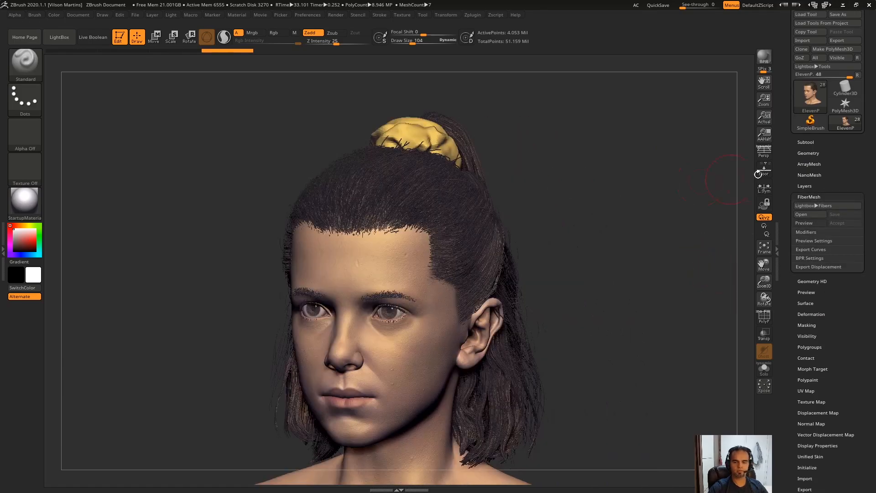
Step: Show only the Body subtool folder, hiding the ponytail hair and scrunchie
left_click(818, 141)
left_click(857, 159, "shift")
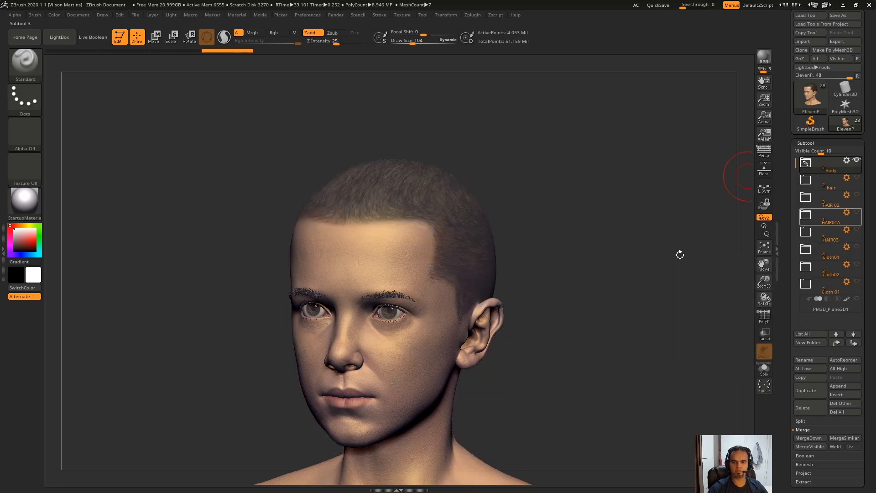
left_click_drag(639, 228, 583, 228)
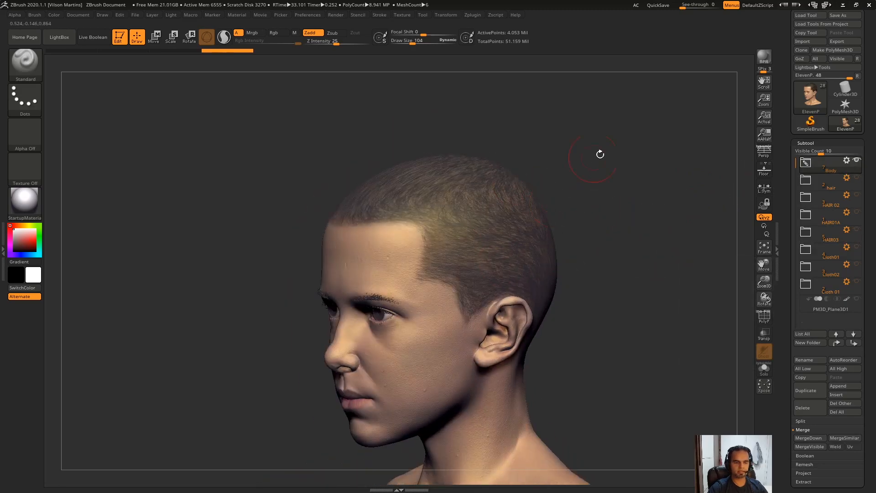
left_click_drag(616, 190, 618, 214, "alt")
Step: Expand the Body folder and turn off the painted colour on the ElevenP head subtool
left_click(806, 162)
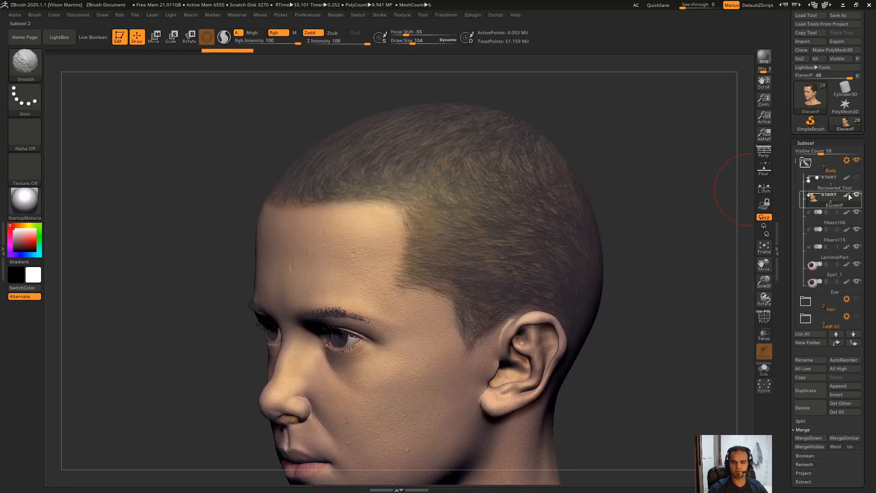
left_click(848, 196)
left_click_drag(602, 151, 712, 137, "shift")
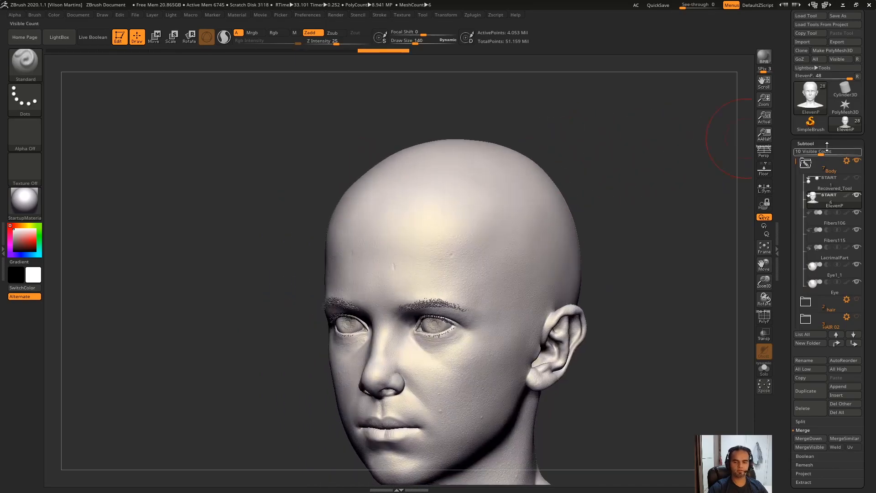
left_click(821, 144)
Step: Examine the bald head from several sides, including its polygon wireframe
left_click_drag(690, 193, 568, 180)
left_click_drag(479, 180, 612, 200, "ctrl")
mouse_move(653, 192)
left_mouse_down()
mouse_move(722, 148)
mouse_move(612, 146)
mouse_move(475, 204)
mouse_move(449, 226)
mouse_move(502, 283)
mouse_move(439, 255)
mouse_move(376, 255)
mouse_move(421, 221)
mouse_move(361, 234)
mouse_move(402, 260)
mouse_move(388, 251)
left_mouse_up()
mouse_move(608, 196)
left_mouse_down()
mouse_move(654, 160)
mouse_move(652, 195)
mouse_move(588, 217)
left_mouse_up()
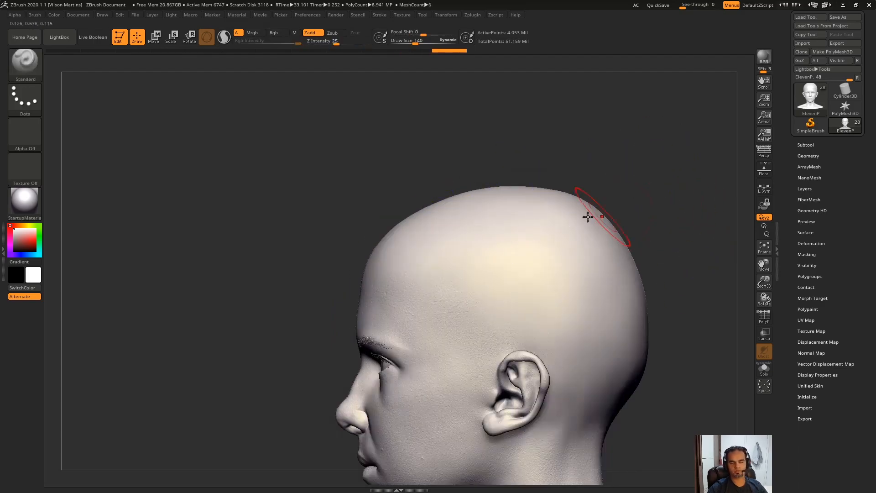
key("shift+f")
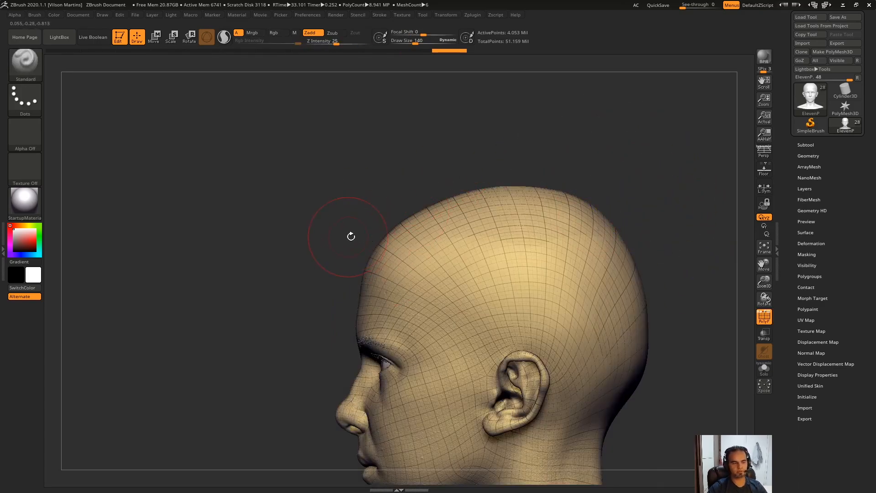
key("shift+f")
key("shift+f")
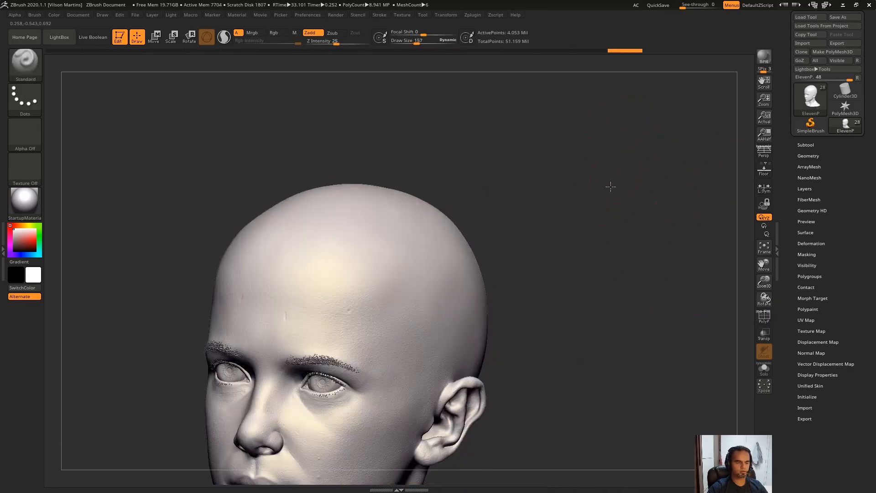
Step: Paint a mask over the front and top of the scalp, shaping the forehead hairline and temple
mouse_move(609, 185)
left_mouse_down()
mouse_move(391, 212)
mouse_move(349, 190)
mouse_move(271, 252)
mouse_move(316, 266)
mouse_move(359, 248)
mouse_move(450, 155)
left_mouse_up()
mouse_move(608, 270)
left_mouse_down()
mouse_move(610, 205)
mouse_move(548, 192)
left_mouse_up()
mouse_move(422, 337)
left_mouse_down("ctrl")
mouse_move(424, 274)
mouse_move(461, 220)
left_mouse_up("ctrl")
left_click_drag(336, 309, 335, 302, "ctrl+alt")
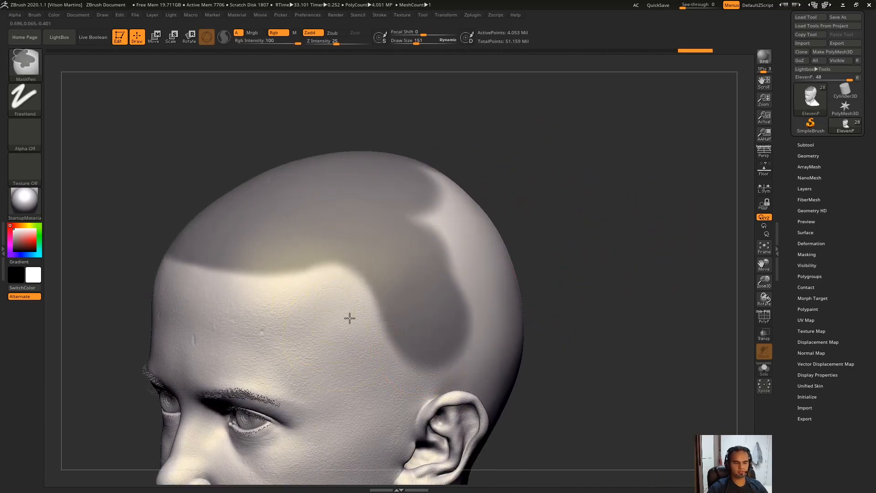
left_click_drag(341, 242, 385, 235, "ctrl")
Step: Extend the mask over the side and back of the scalp, squaring the temple edge down to the ear
left_click_drag(603, 206, 550, 206)
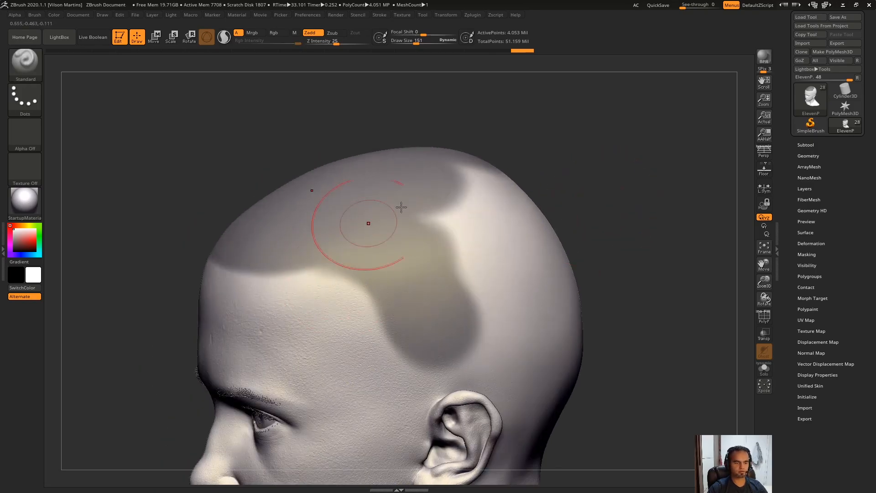
left_click_drag(628, 233, 530, 175, "alt")
left_click_drag(603, 205, 547, 206)
mouse_move(419, 215)
left_mouse_down()
mouse_move(432, 217)
mouse_move(411, 242)
mouse_move(395, 207)
mouse_move(421, 166)
mouse_move(441, 169)
left_mouse_up()
left_click_drag(607, 205, 566, 205)
mouse_move(437, 128)
left_mouse_down("ctrl")
mouse_move(493, 192)
mouse_move(349, 217)
left_mouse_up("ctrl")
left_click_drag(349, 217, 394, 270, "ctrl")
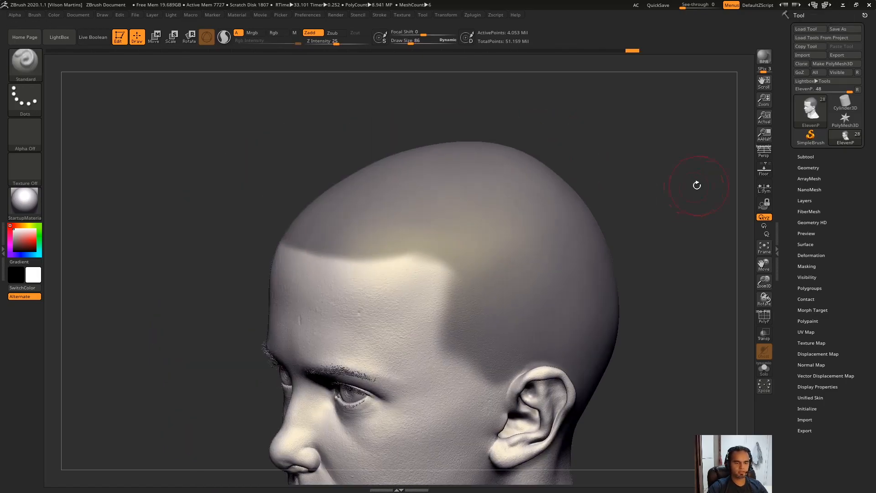
Step: Generate a FiberMesh preview on the masked scalp and view it on the whole bust
left_click_drag(697, 185, 731, 185, "alt")
left_click(823, 213)
left_click_drag(867, 178, 867, 172)
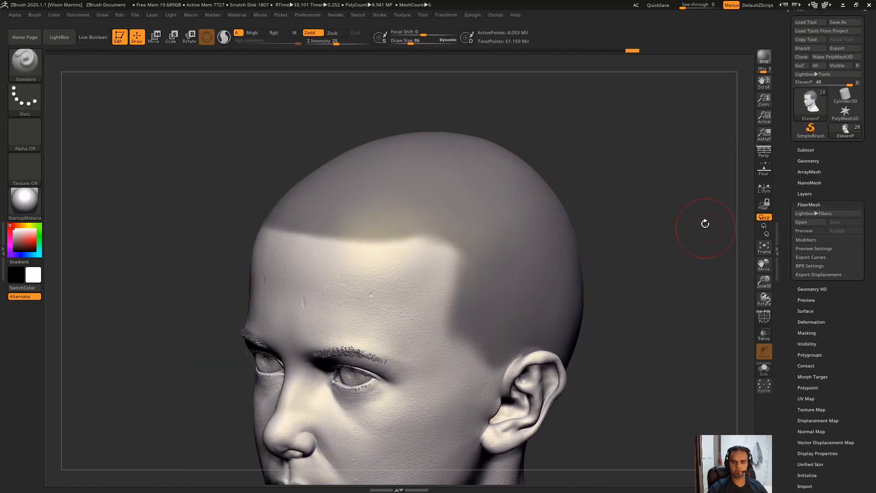
left_click_drag(726, 214, 669, 219, "alt")
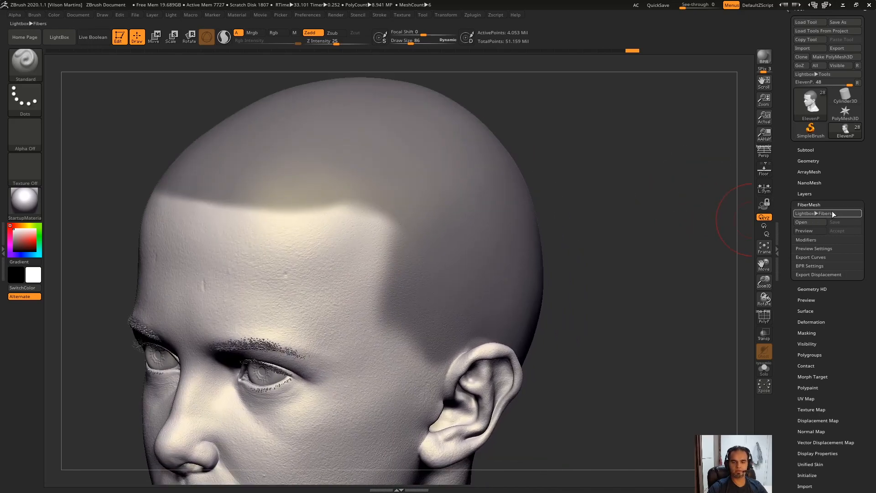
left_click(828, 214)
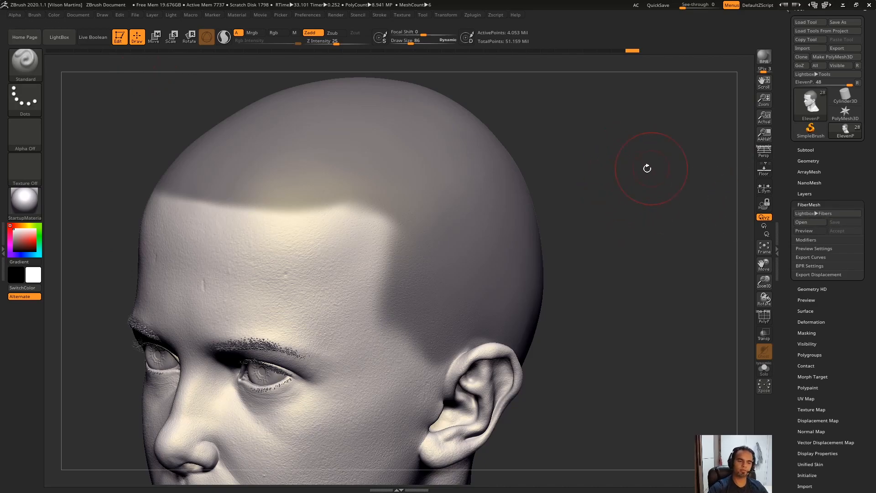
left_click_drag(676, 202, 681, 208, "alt")
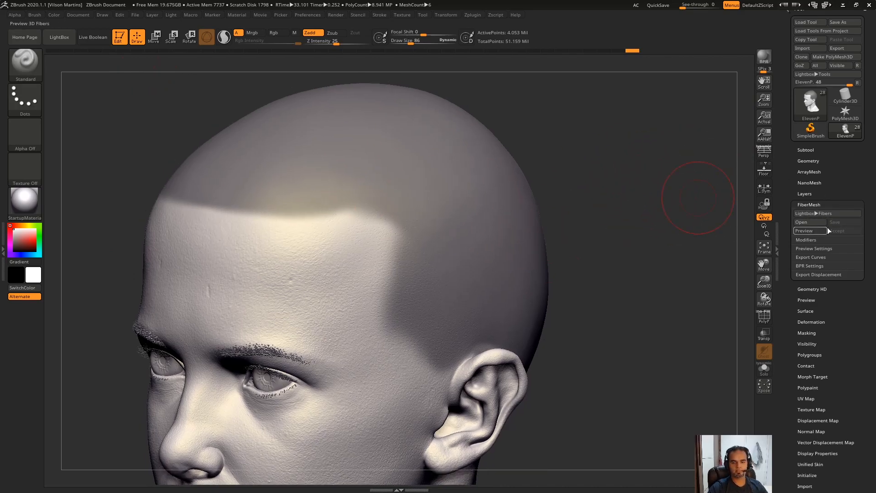
left_click(804, 231)
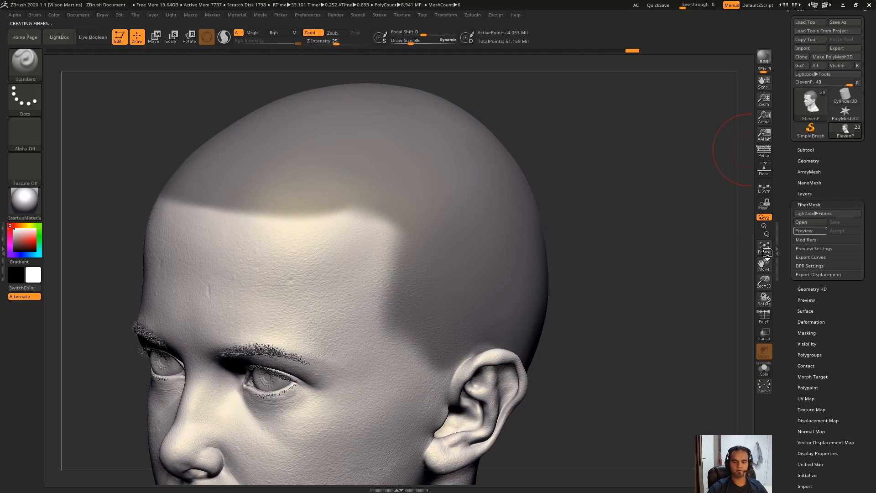
left_click_drag(707, 182, 704, 104, "alt")
key("f")
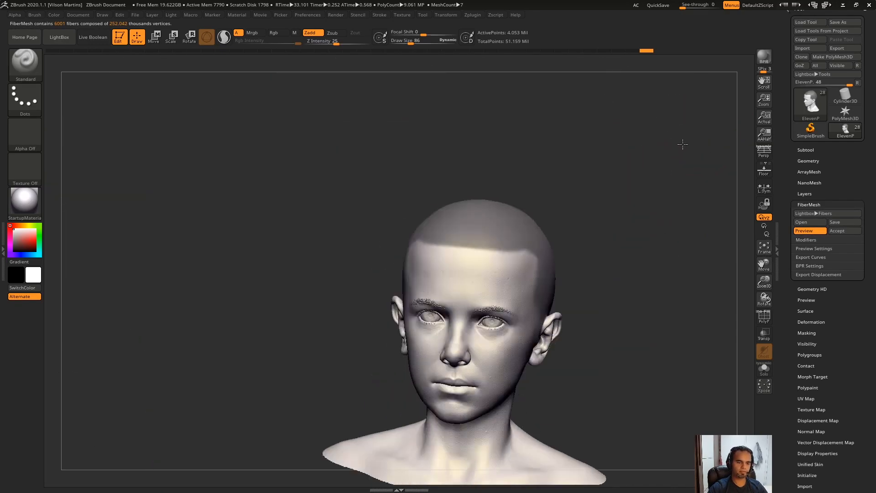
left_click_drag(665, 188, 696, 215)
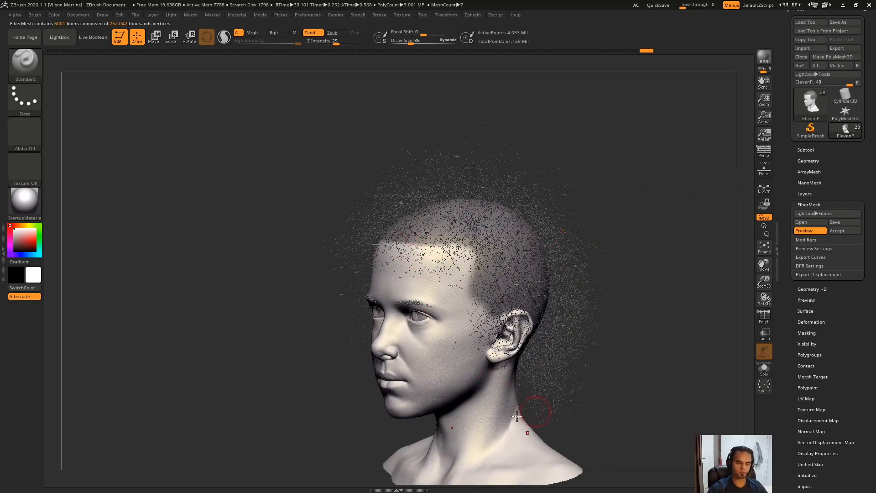
Step: Expand the FiberMesh modifiers and raise MaxFibers to about 43
left_click_drag(675, 228, 616, 219)
left_click_drag(639, 183, 648, 219, "alt")
left_click(806, 240)
left_click_drag(662, 188, 574, 208)
left_click_drag(638, 170, 578, 205)
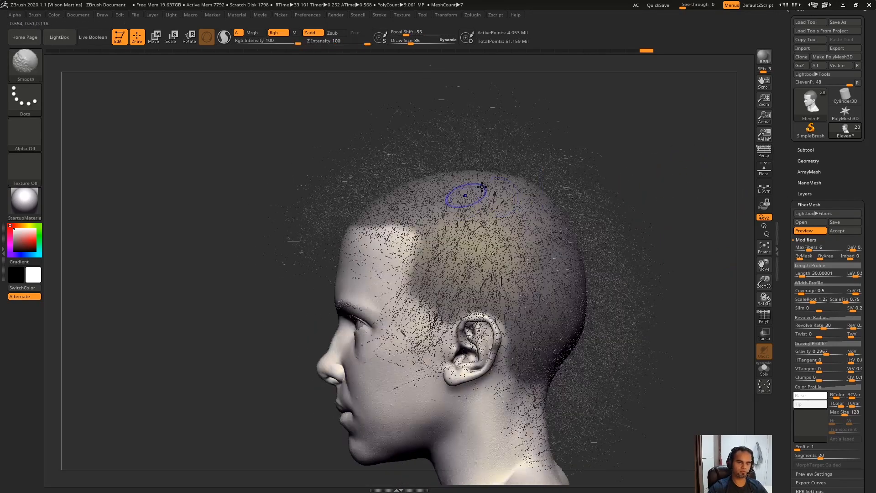
left_click_drag(652, 164, 650, 170)
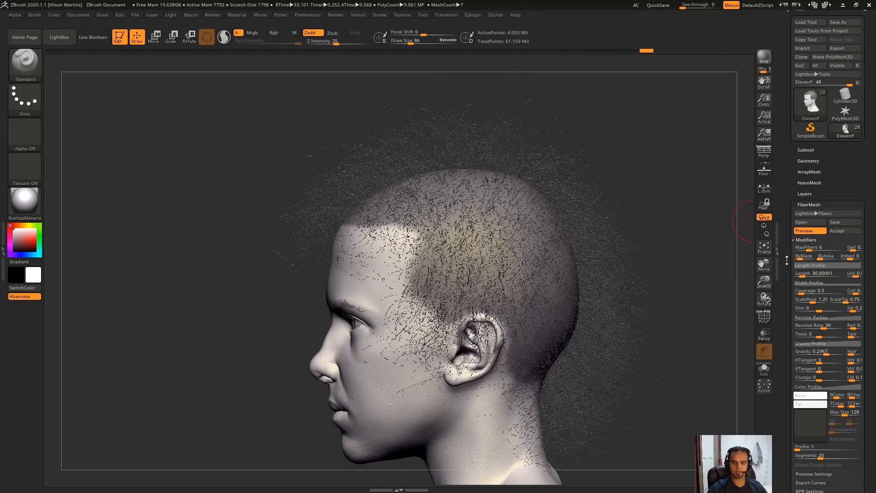
left_click_drag(787, 261, 786, 223)
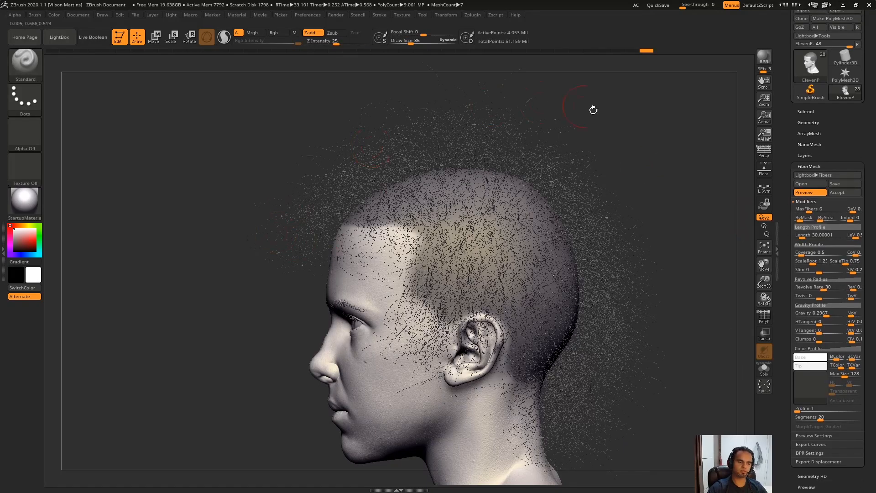
left_click_drag(666, 169, 749, 218)
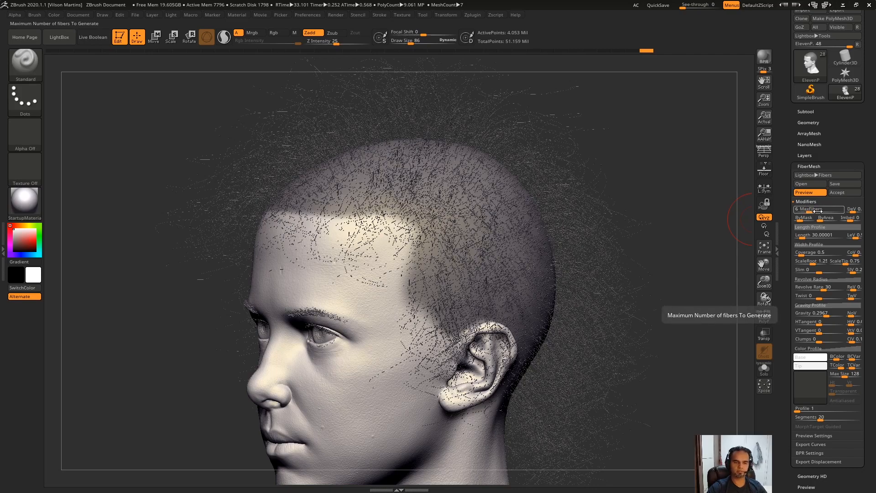
left_click_drag(812, 213, 816, 211)
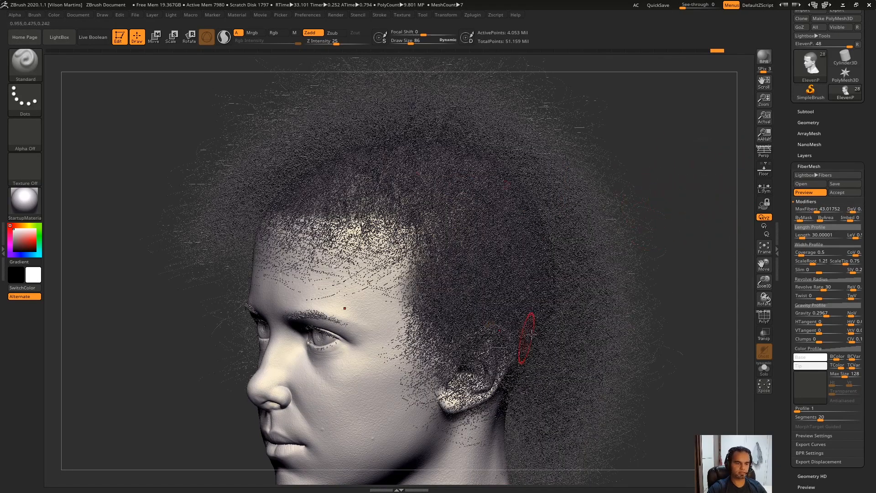
Step: Shorten the fibers to a Length of about 1.95 and raise MaxFibers to about 107.7
left_click_drag(627, 141, 643, 153)
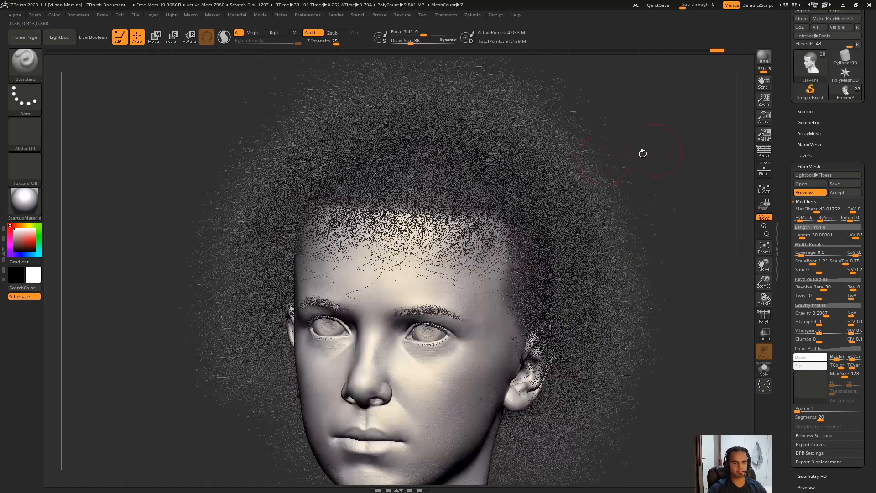
left_click_drag(690, 136, 647, 131)
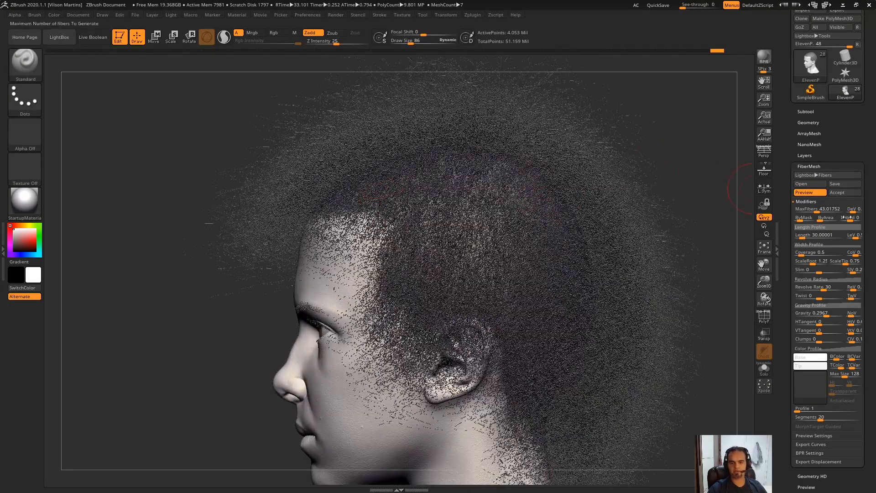
mouse_move(681, 208)
left_mouse_down()
mouse_move(728, 213)
mouse_move(685, 212)
left_mouse_up()
left_click_drag(686, 162, 705, 142)
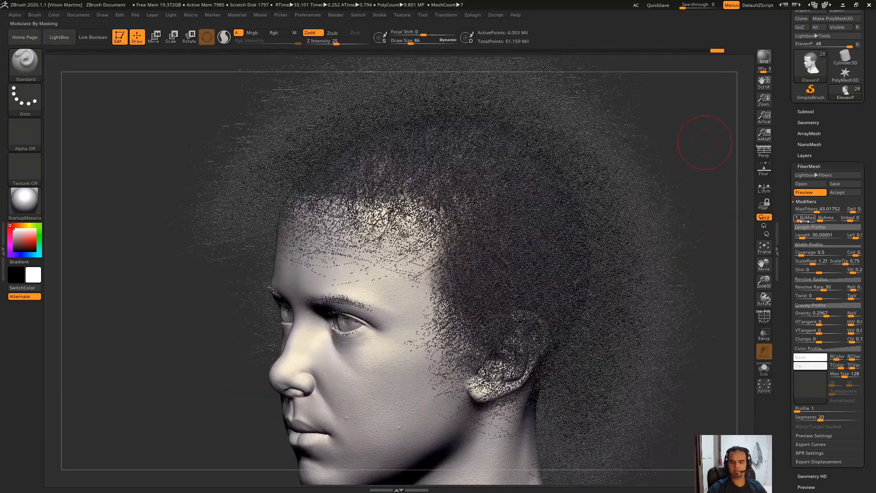
mouse_move(671, 130)
left_mouse_down("alt")
mouse_move(677, 117)
mouse_move(685, 137)
left_mouse_up("alt")
left_click_drag(800, 220, 799, 241)
right_click_drag(469, 154, 445, 345, "alt")
left_click_drag(818, 210, 822, 211)
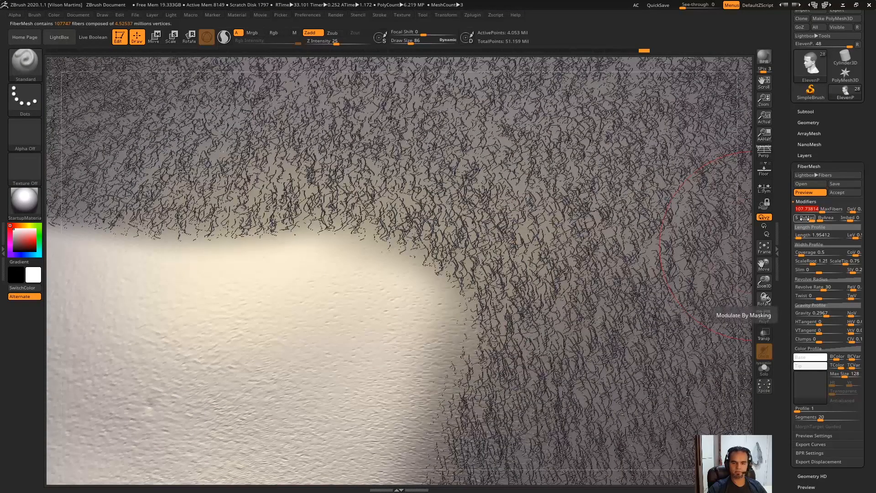
Step: Try the ByArea modulation, set ByMask to 0, and check the fibers along the hairline and side
right_click_drag(452, 243, 524, 245, "alt")
left_click(811, 221)
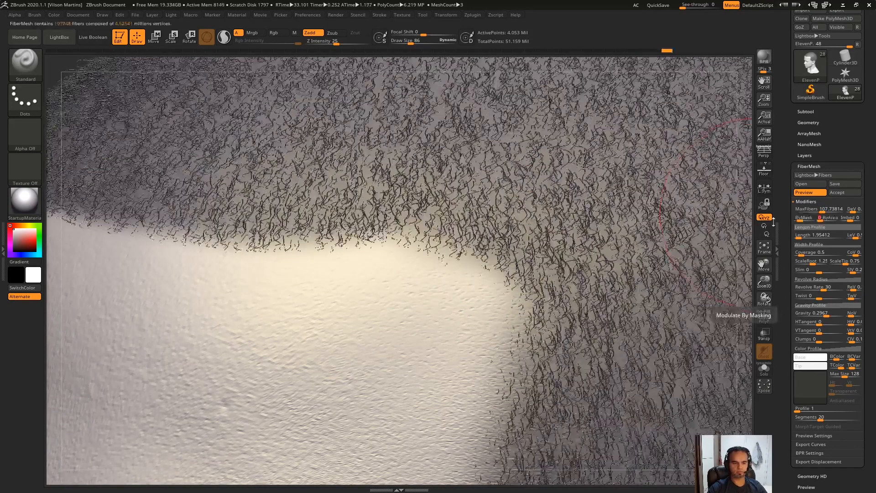
left_click(800, 218)
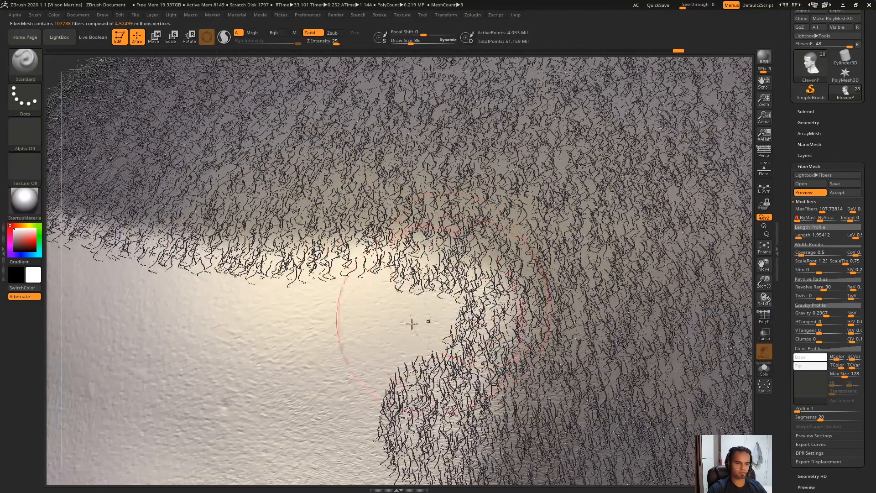
right_click_drag(396, 315, 415, 241, "ctrl")
right_click_drag(416, 276, 412, 304)
right_click_drag(470, 245, 438, 265)
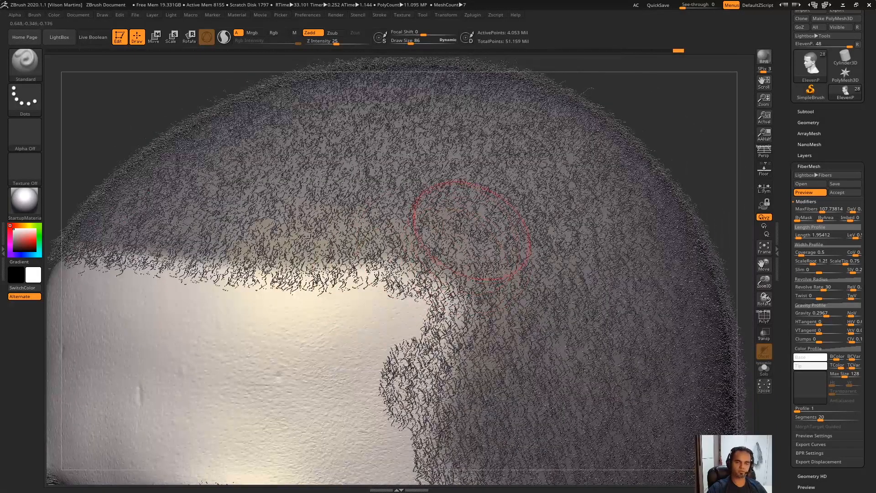
right_click_drag(418, 302, 483, 238)
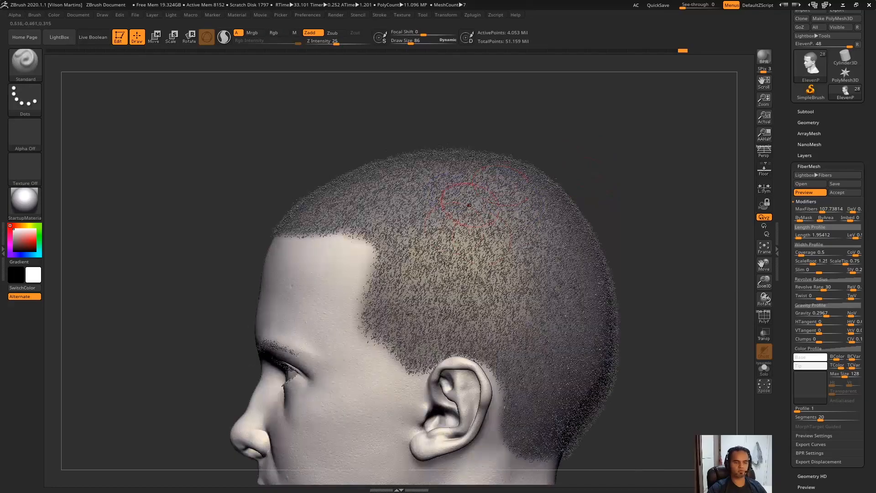
Step: Lower the head mesh to a coarse subdivision level
left_click(809, 123)
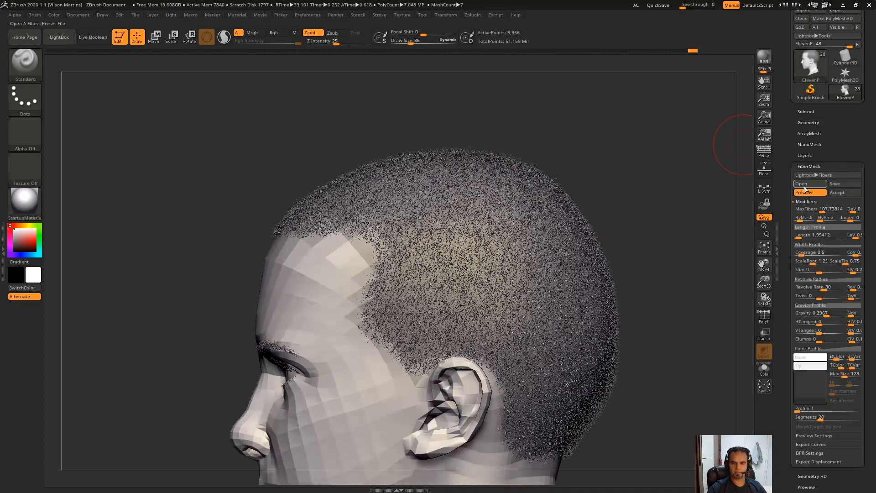
Step: Try raising the ByArea modulation to 2 and check the fibers along the hairline from the side and front
left_click(804, 192)
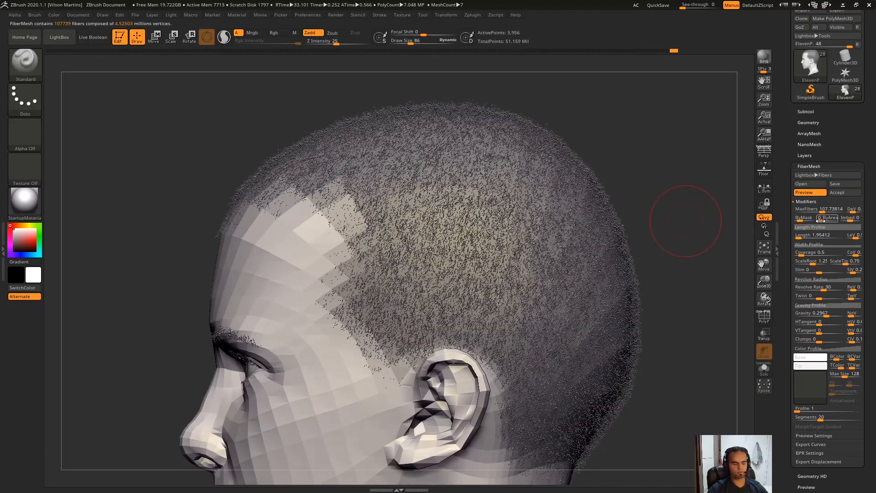
left_click(821, 221)
type("1")
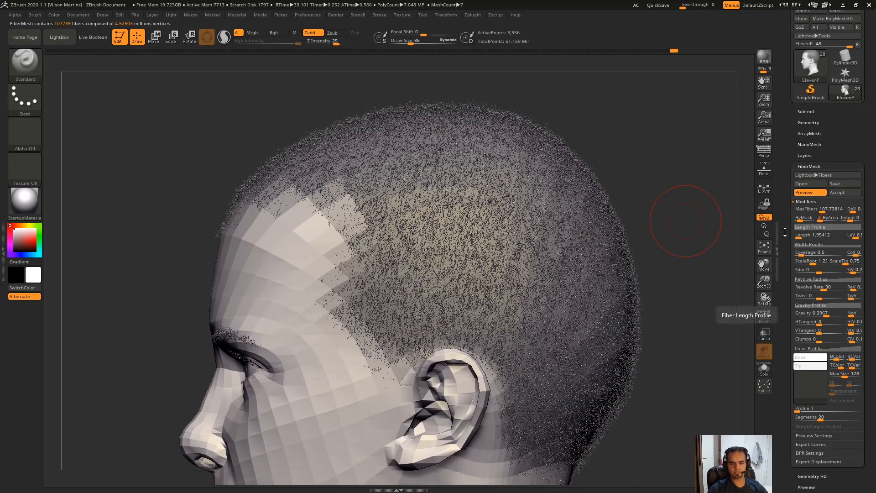
key("Tab")
right_click_drag(694, 173, 617, 167, "ctrl")
right_click_drag(539, 135, 650, 148)
right_click_drag(571, 170, 589, 135)
right_click_drag(668, 286, 516, 237, "alt")
right_click_drag(388, 219, 465, 218)
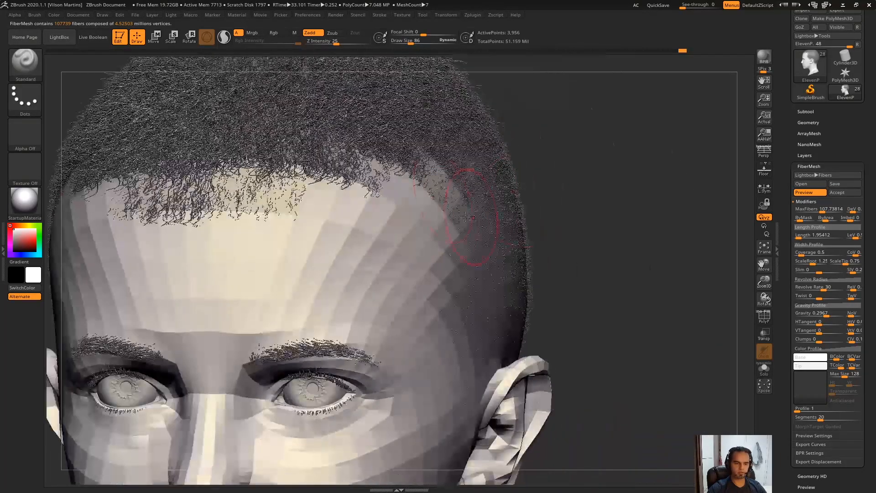
right_click_drag(638, 212, 589, 205)
right_click_drag(589, 204, 639, 182, "ctrl")
Step: Hide the fiber preview, capture the scalp, and outline a large and a small polygon with red hair strokes
left_click(807, 193)
right_click_drag(720, 194, 690, 175)
key("Print")
left_click_drag(673, 89, 246, 419)
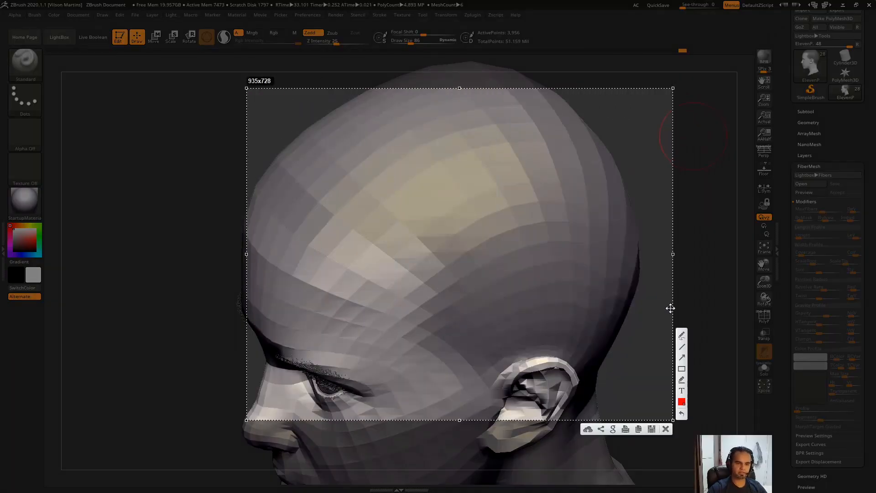
mouse_move(471, 148)
left_mouse_down()
mouse_move(452, 155)
mouse_move(455, 179)
left_mouse_up()
mouse_move(526, 248)
left_mouse_down()
mouse_move(497, 258)
mouse_move(528, 248)
mouse_move(525, 262)
mouse_move(520, 254)
left_mouse_up()
left_click_drag(519, 260, 514, 258)
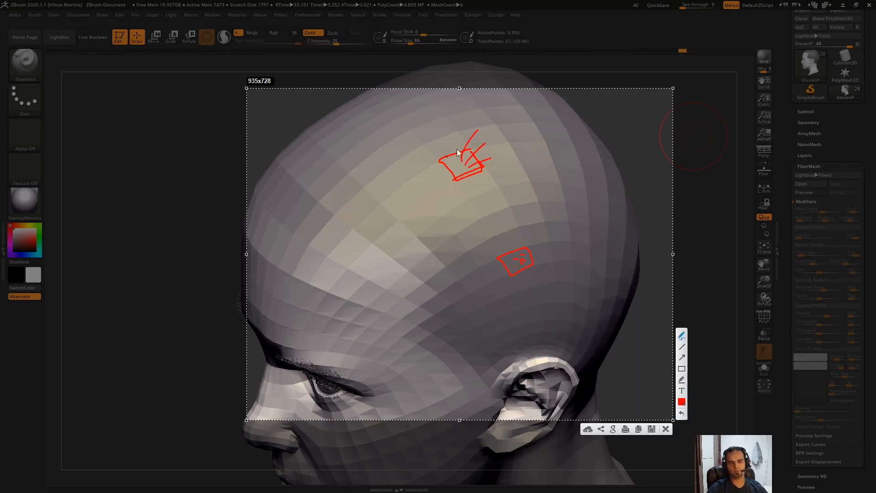
key("Escape")
Step: Restore the fiber preview, try a ByArea value of 3, and check the hair from the side
left_click(802, 192)
left_click_drag(704, 214, 730, 215)
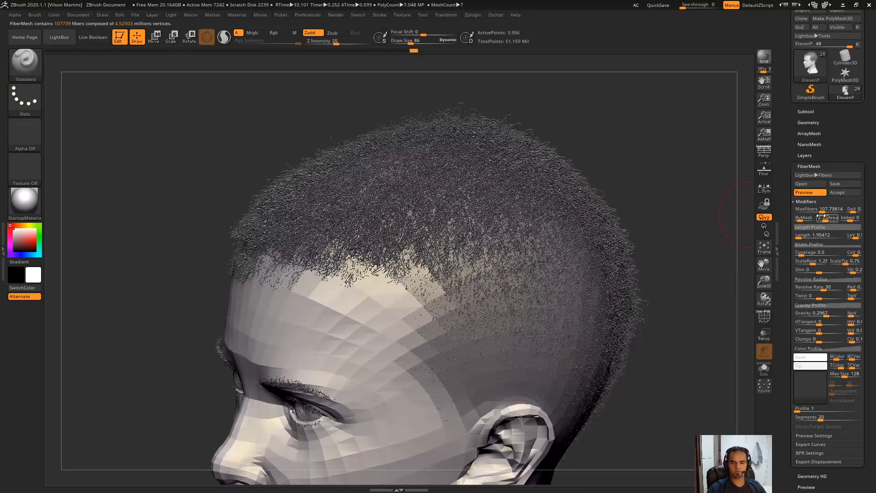
left_click_drag(826, 221, 829, 221)
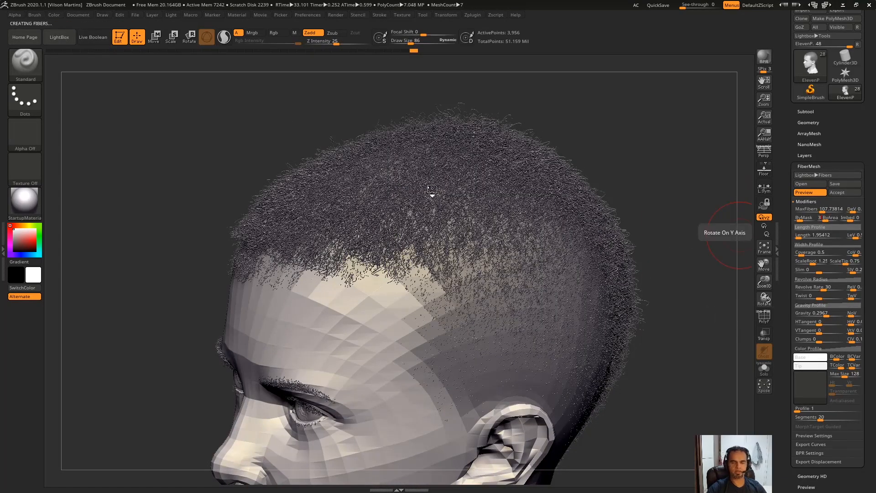
left_click_drag(701, 134, 526, 255, "alt")
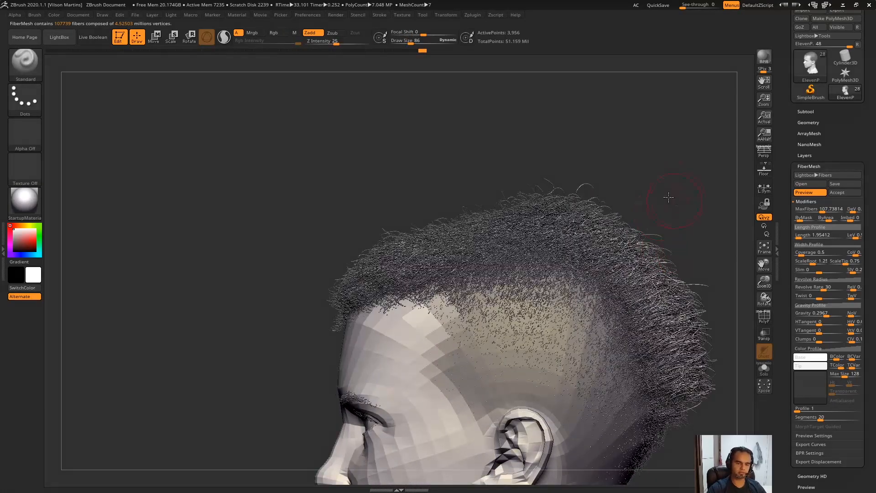
mouse_move(668, 201)
left_mouse_down("alt")
mouse_move(719, 180)
mouse_move(721, 198)
left_mouse_up("alt")
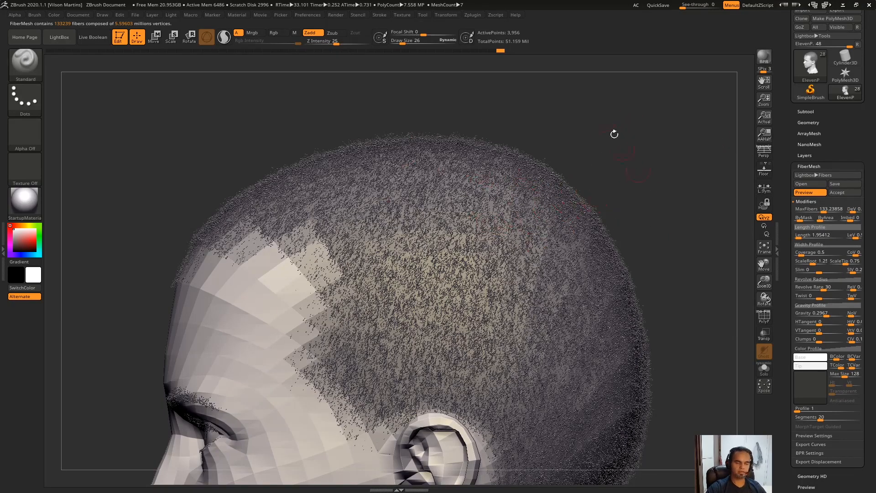
Step: Thin the fibers to a MaxFibers of about 0.77 and examine individual hairs on the crown up close
right_click_drag(434, 192, 515, 388, "ctrl")
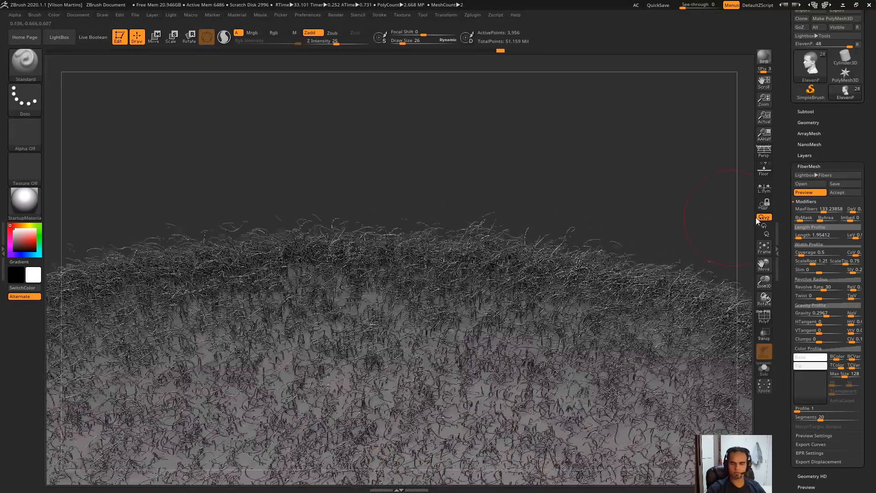
left_click_drag(818, 212, 797, 211)
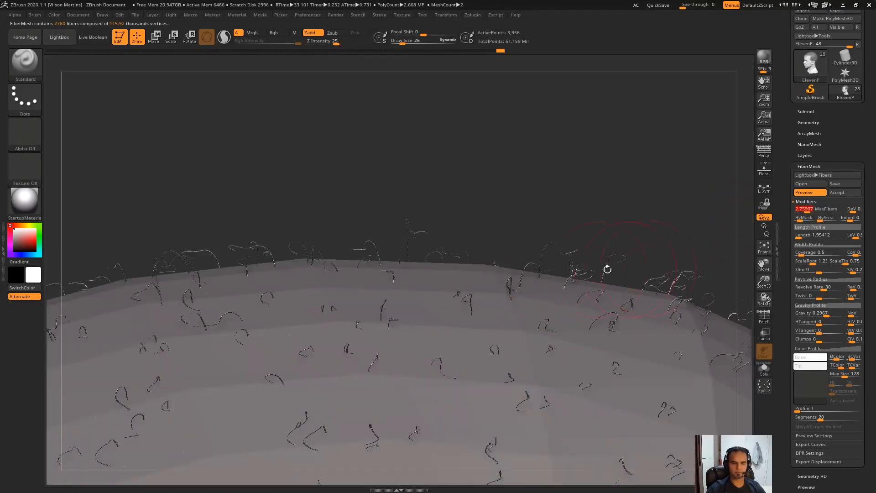
right_click_drag(562, 299, 595, 327)
right_click_drag(511, 324, 582, 273)
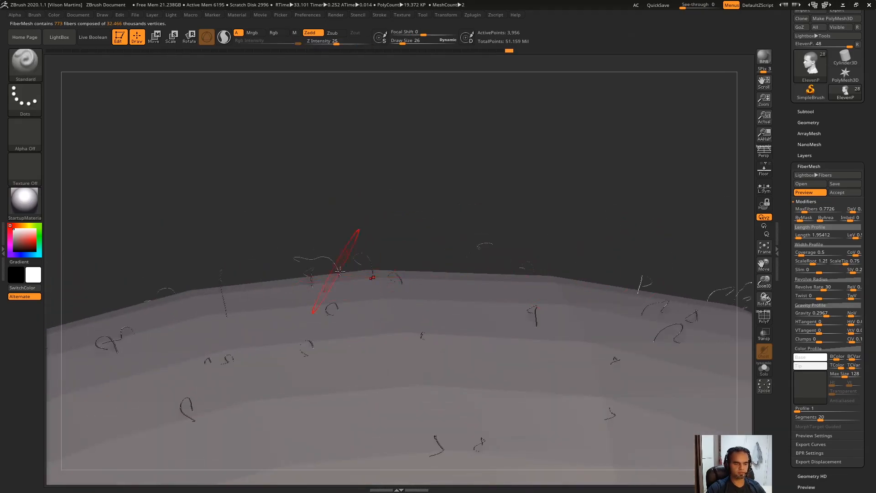
right_click_drag(687, 273, 749, 235)
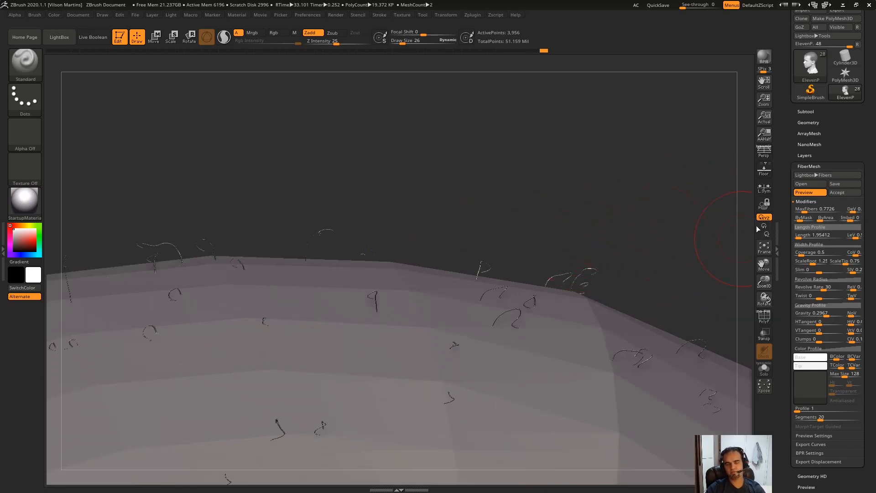
Step: Capture the crown and sketch in red a surface line with hairs set at different depths relative to it
key("Print")
left_click_drag(386, 125, 813, 457)
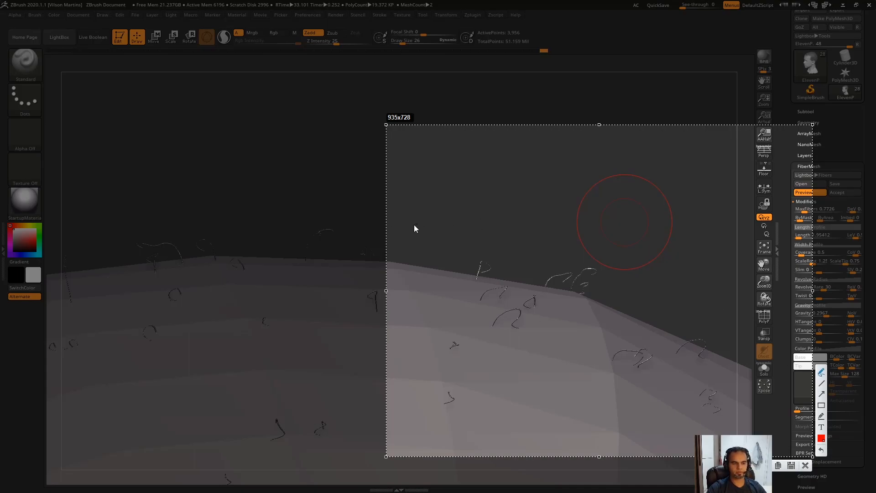
left_click_drag(410, 223, 496, 228)
left_click_drag(612, 228, 613, 228)
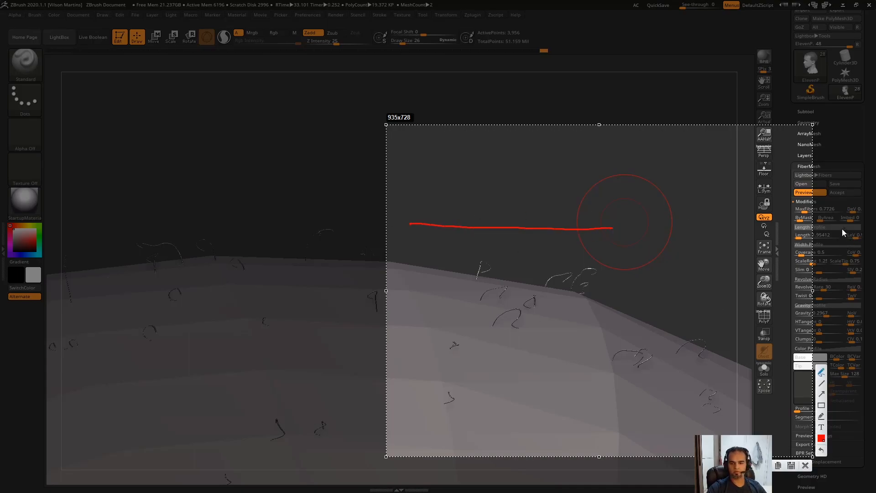
left_click_drag(505, 227, 506, 211)
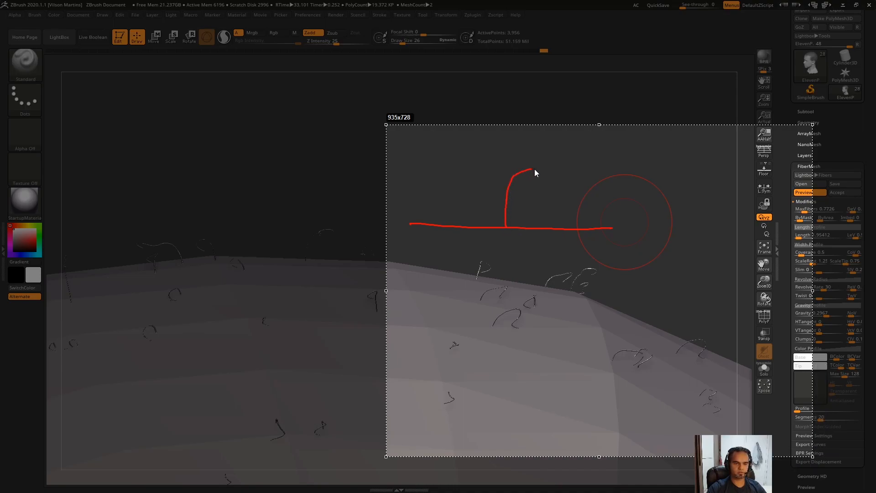
left_click_drag(535, 170, 541, 171)
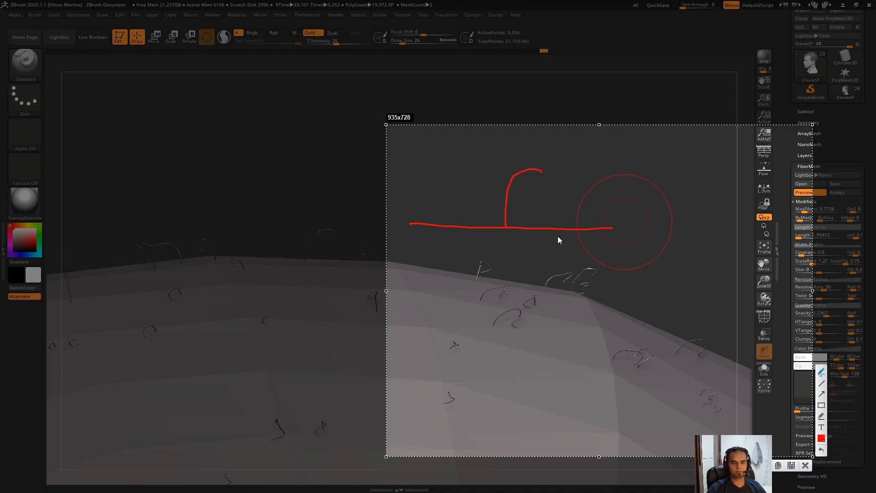
left_click_drag(555, 247, 557, 228)
left_click_drag(580, 186, 582, 192)
left_click_drag(457, 209, 457, 196)
left_click_drag(487, 154, 487, 156)
key("Escape")
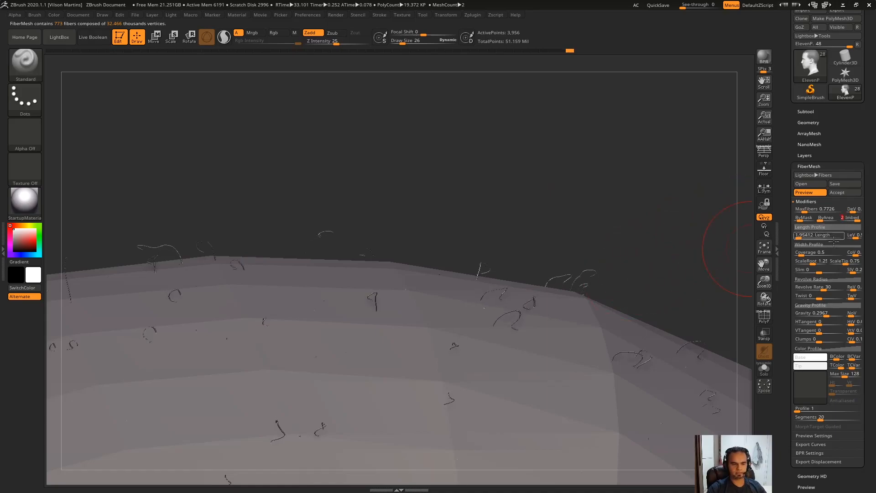
Step: Try Imbed values of 2 and -2, and raise MaxFibers to about 282.7 while checking the hairline
left_click_drag(852, 218, 835, 222)
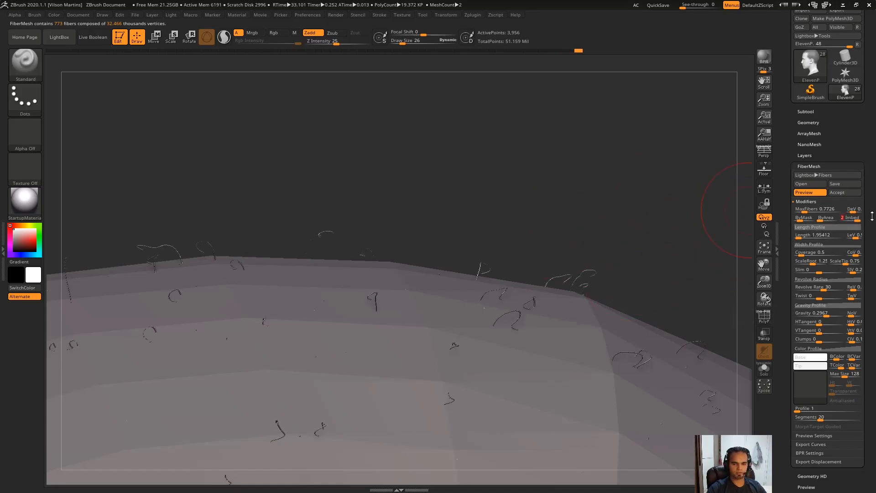
left_click_drag(685, 151, 730, 206)
left_click_drag(804, 210, 835, 212)
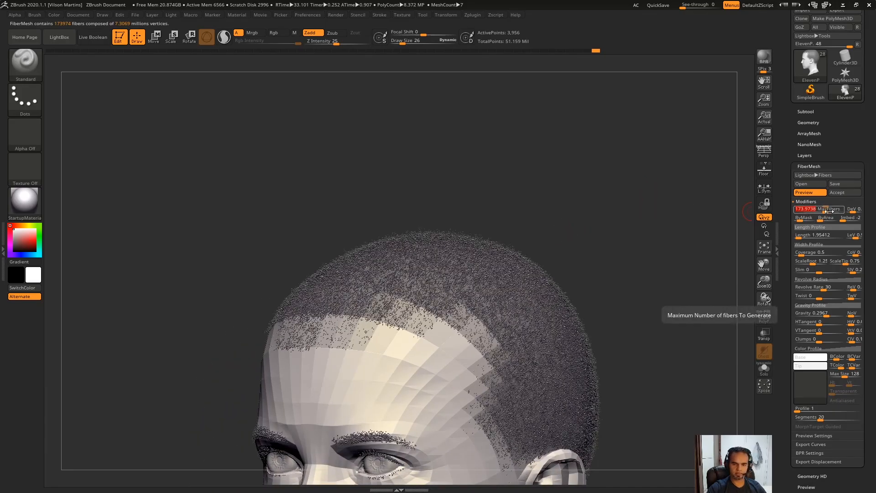
right_click_drag(410, 310, 366, 345, "ctrl")
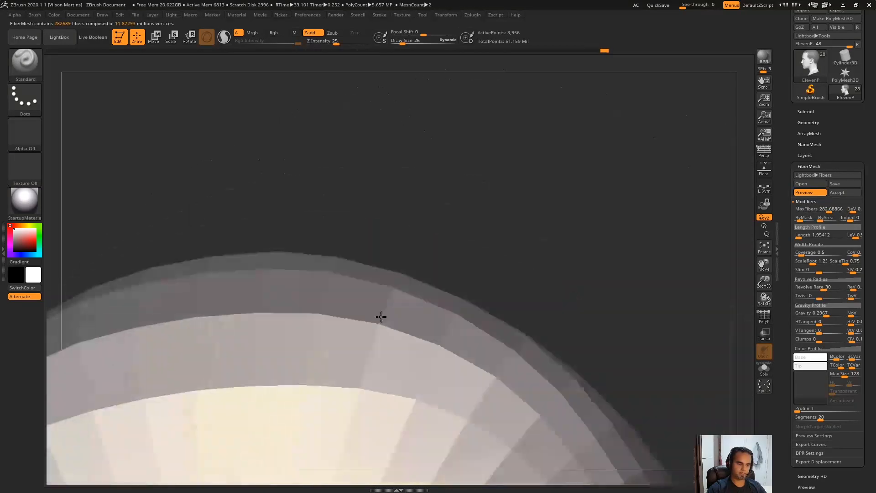
right_click_drag(183, 395, 219, 399)
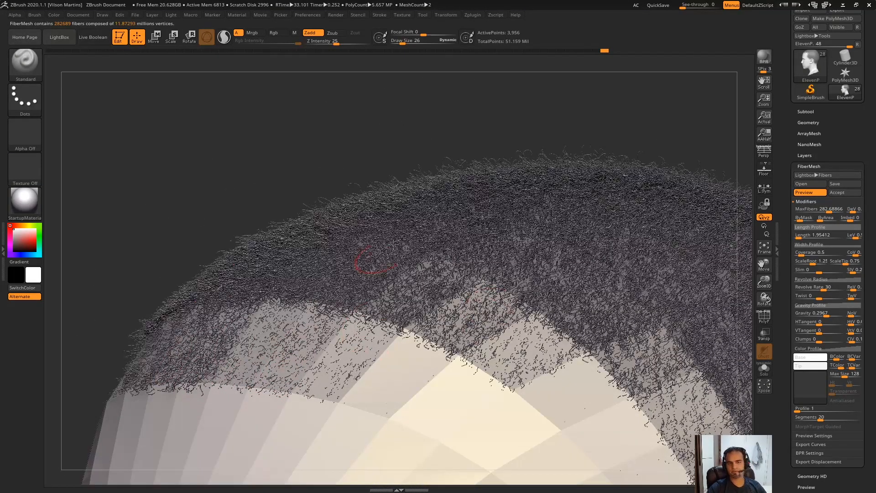
right_click_drag(569, 309, 544, 187, "ctrl")
right_click_drag(632, 190, 700, 196, "ctrl")
Step: Raise the head mesh to subdivision level 6 and reopen the FiberMesh settings
left_click(808, 123)
left_click_drag(799, 141, 824, 141)
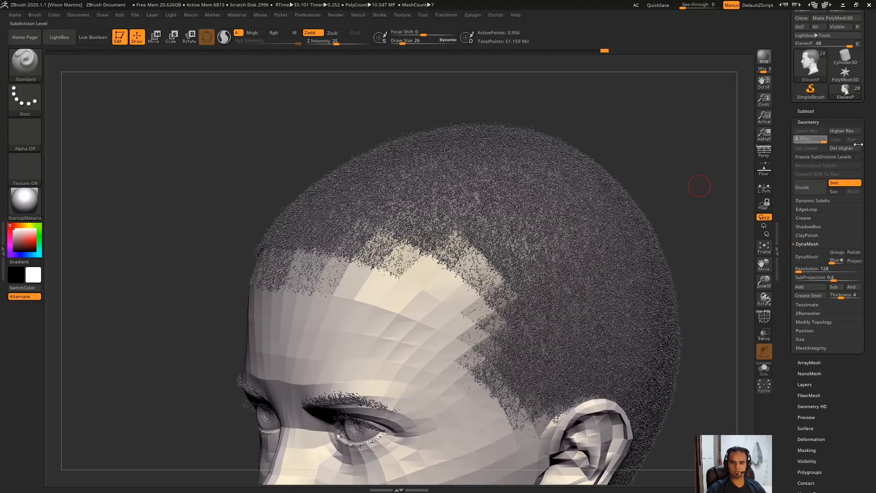
left_click(809, 396)
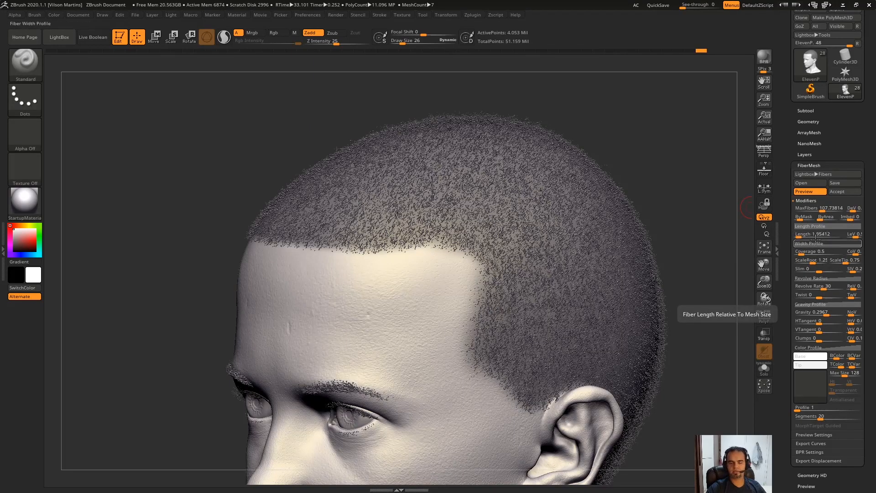
Step: Set the fiber Length to about 17.58 and shape the length profile with ends near 0.5 and a midpoint near 0.81
mouse_move(822, 236)
left_mouse_down()
mouse_move(805, 238)
mouse_move(830, 236)
left_mouse_up()
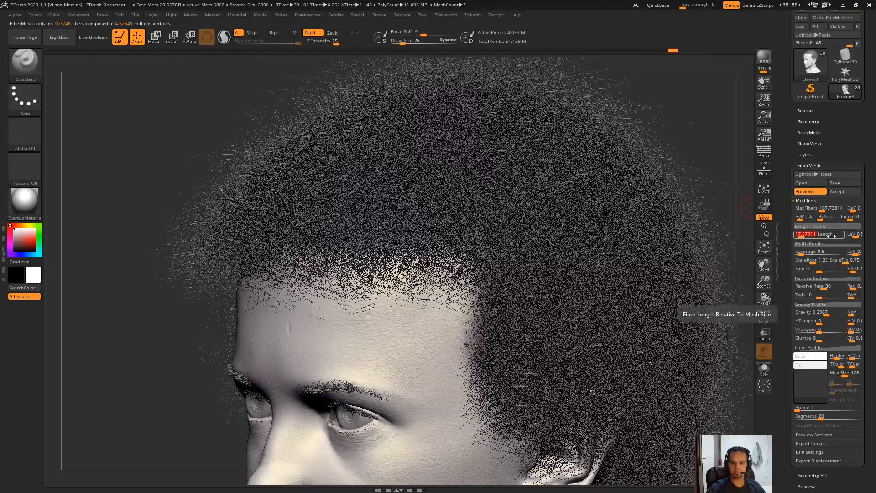
left_click(817, 227)
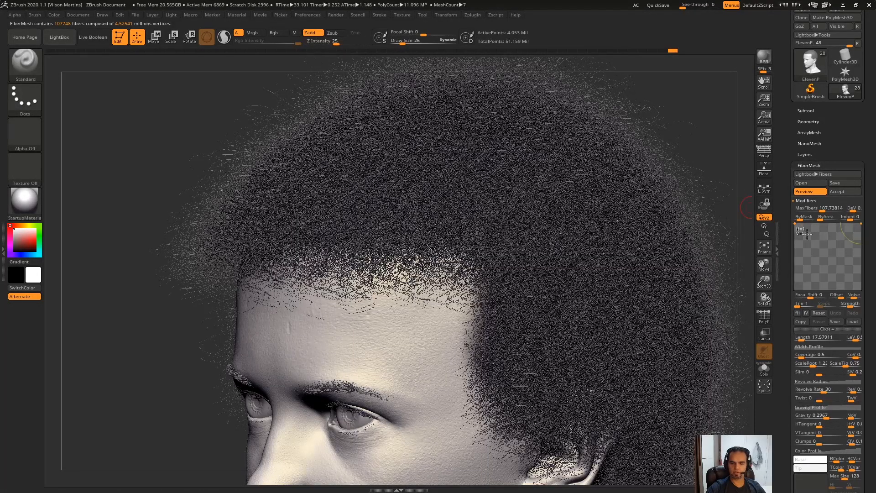
left_click_drag(735, 125, 703, 120)
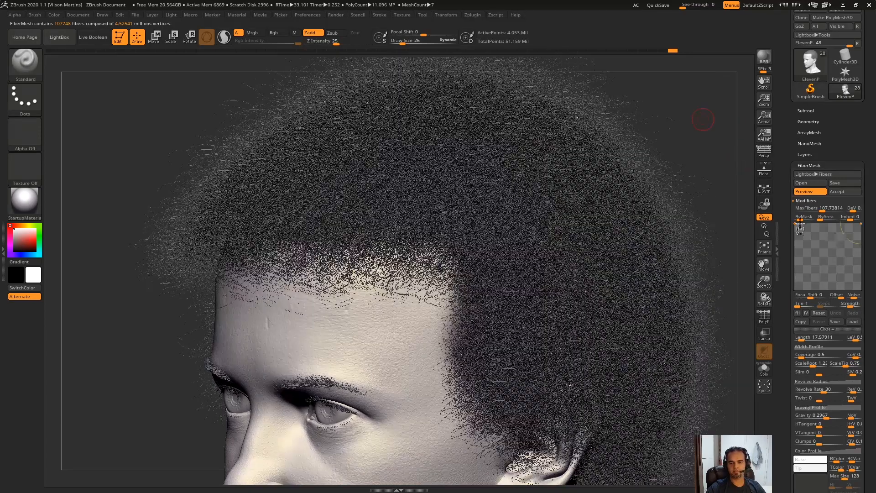
left_click_drag(794, 224, 795, 257)
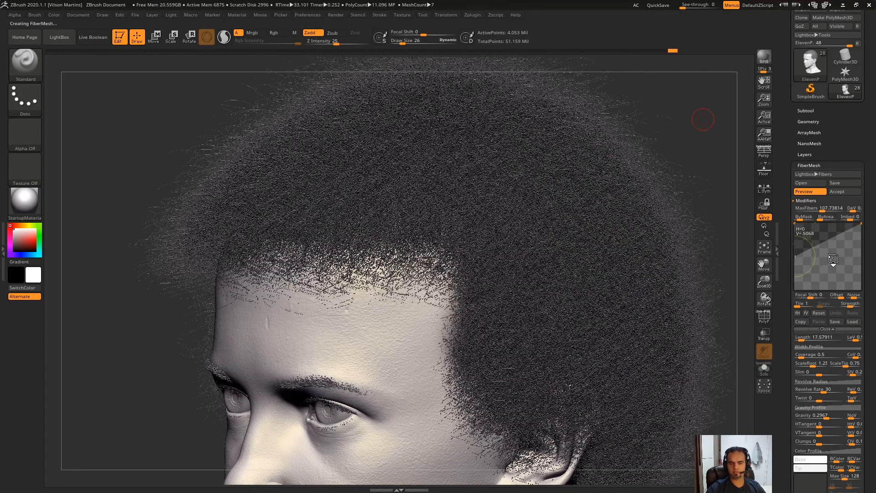
left_click_drag(858, 224, 828, 236)
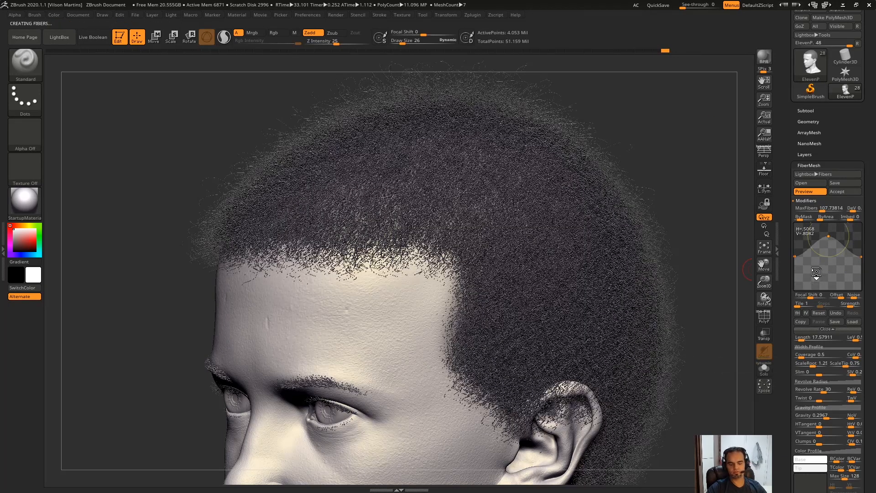
Step: Capture the length profile curve and circle its two end points in red
key("Print")
left_click_drag(798, 262, 785, 259)
left_click_drag(861, 254, 858, 255)
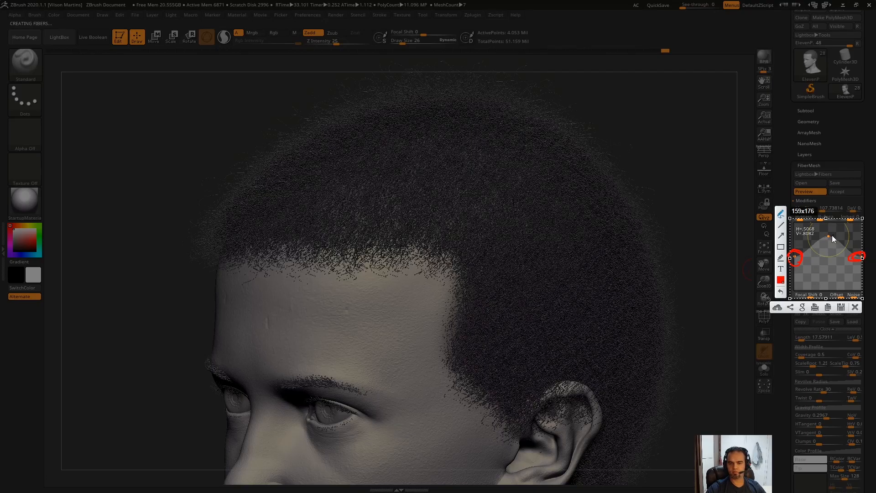
key("Escape")
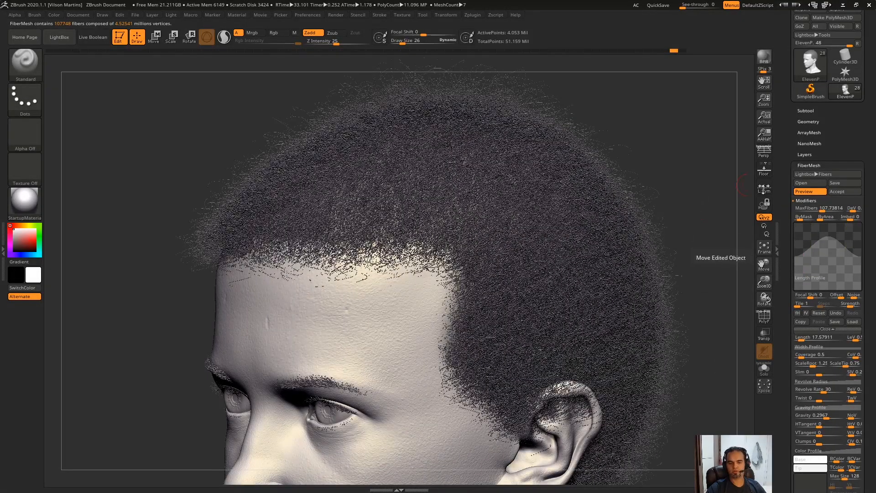
Step: Try both ends of the length profile at their maximum, readjust the curve for shorter hair, and close the curve editor
mouse_move(825, 224)
left_click_drag(857, 256, 862, 226)
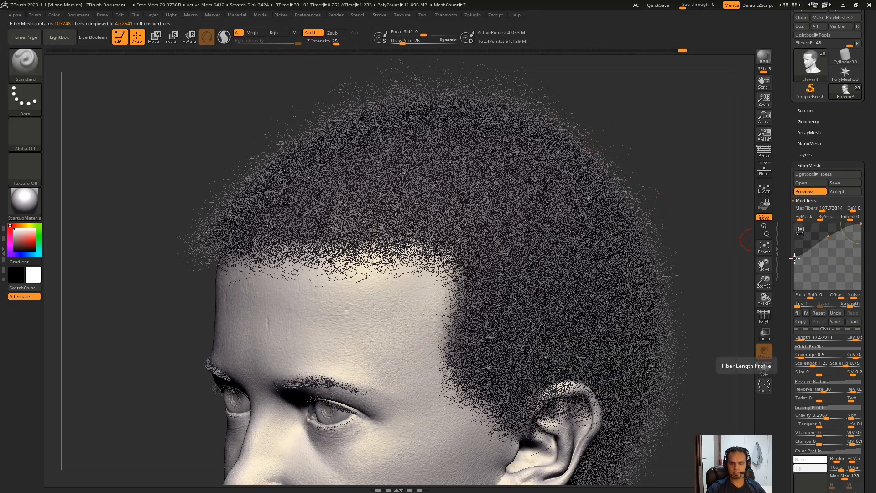
left_click_drag(795, 257, 794, 223)
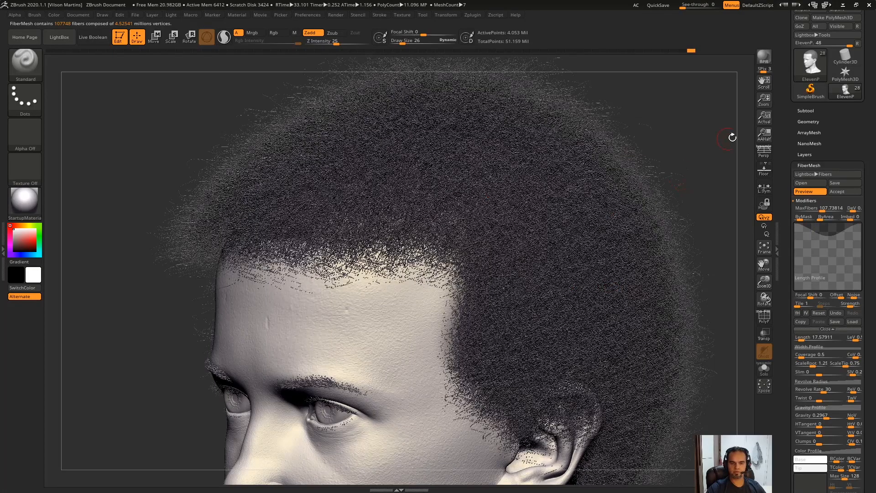
left_click_drag(796, 224, 832, 218)
left_click(828, 329)
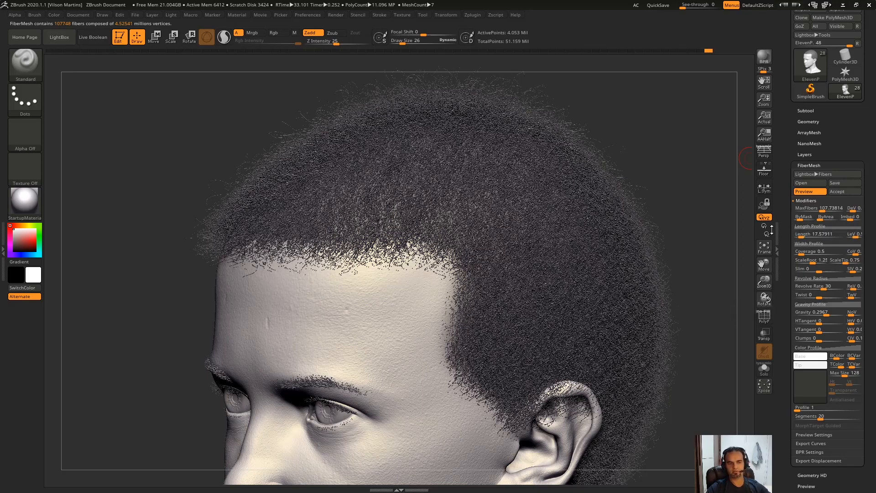
left_click_drag(566, 102, 550, 100)
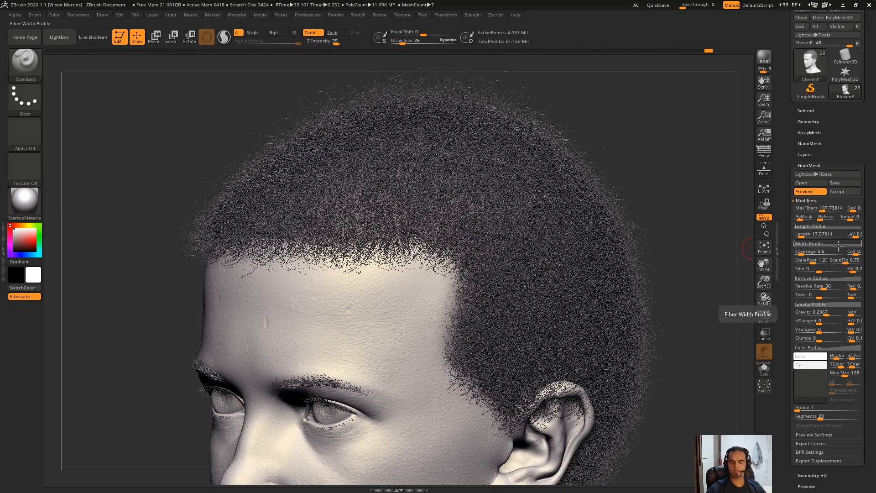
Step: Set the fiber Coverage to about 430.43 to widen the hair strands across the head
left_click_drag(703, 219, 703, 287)
left_click(812, 255)
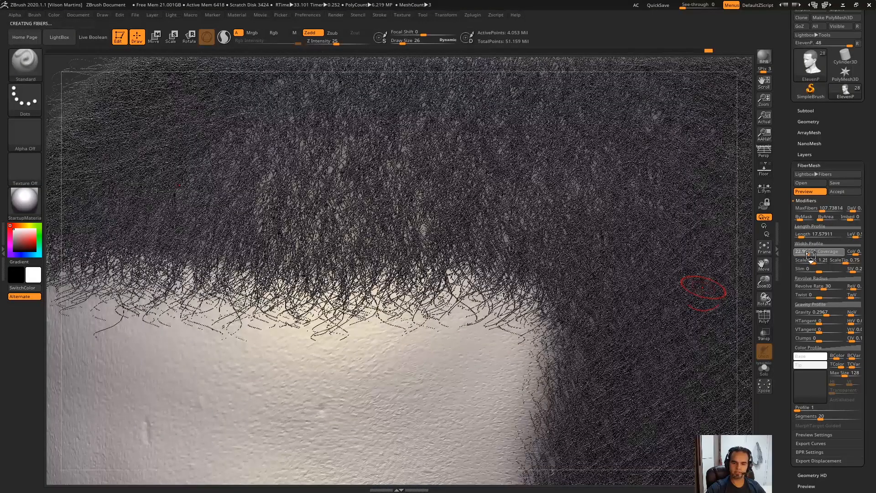
left_click_drag(816, 254, 822, 254)
Step: Try raising the start and end of the width profile in turn, finish with only its midpoint raised, and close the curve editor
left_click(806, 244)
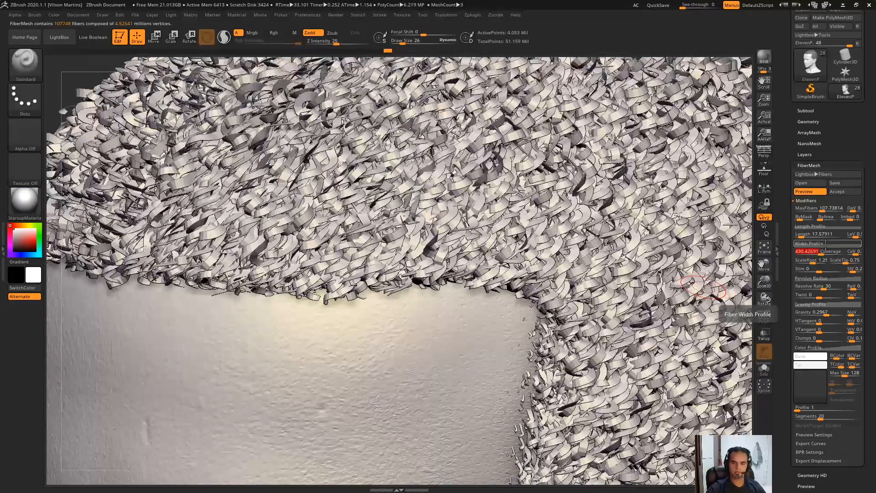
left_click_drag(860, 280, 861, 275)
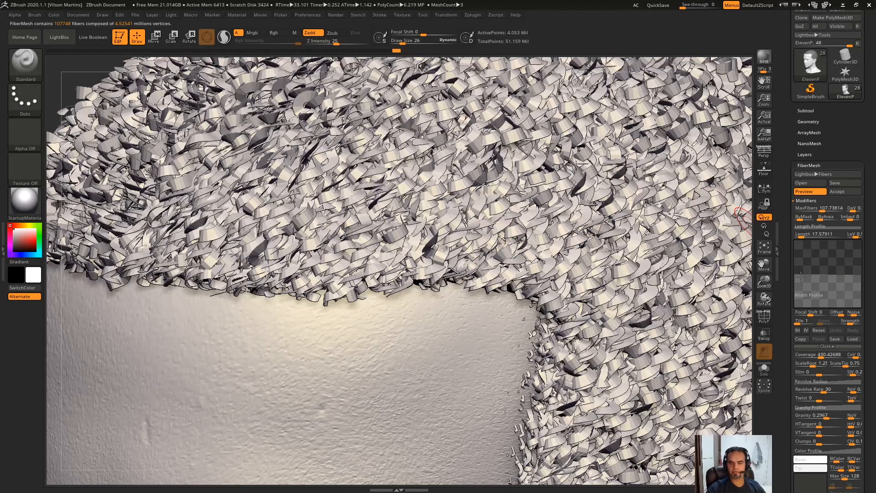
left_click_drag(795, 275, 793, 237)
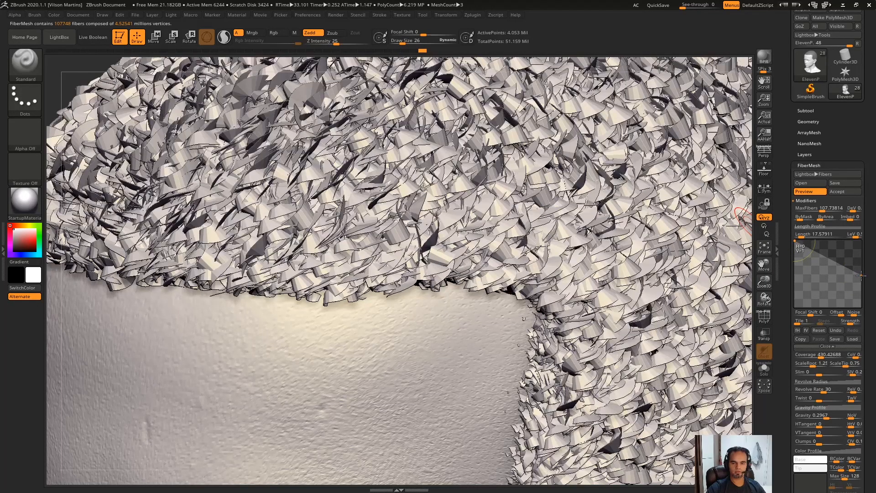
left_click_drag(860, 253, 861, 242)
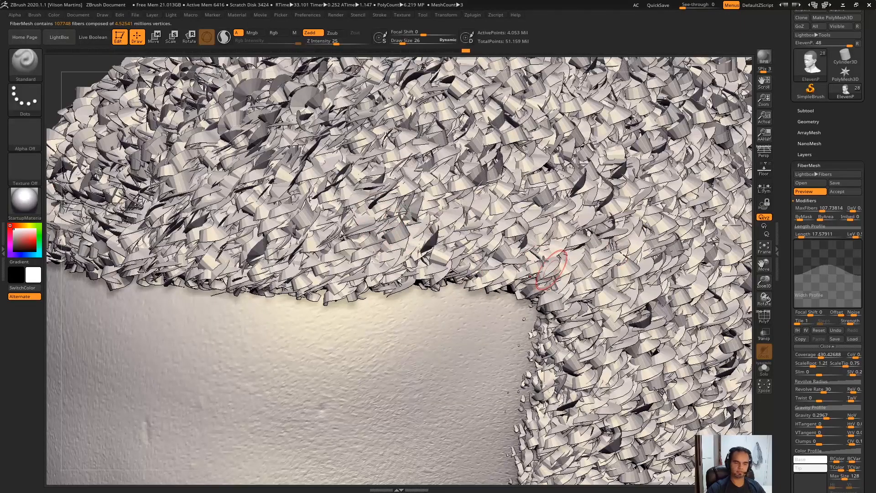
left_click(809, 348)
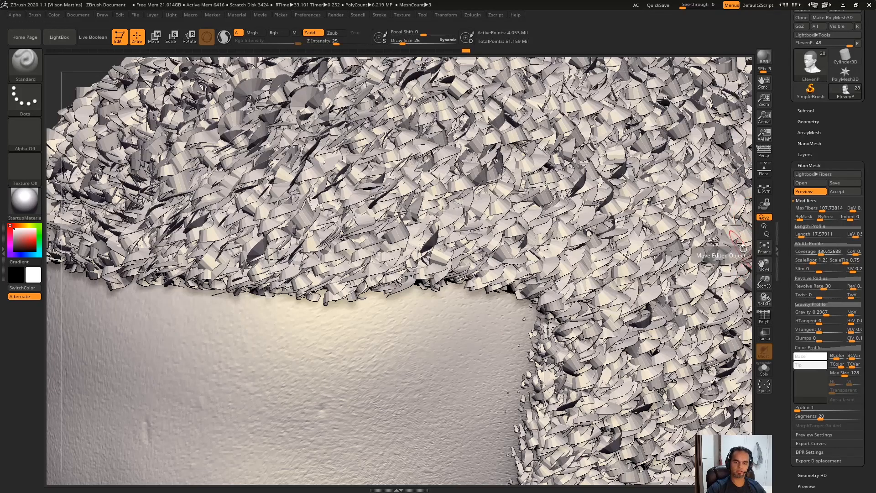
Step: Set the fiber Revolve Rate to 0
right_click_drag(743, 246, 699, 268, "ctrl")
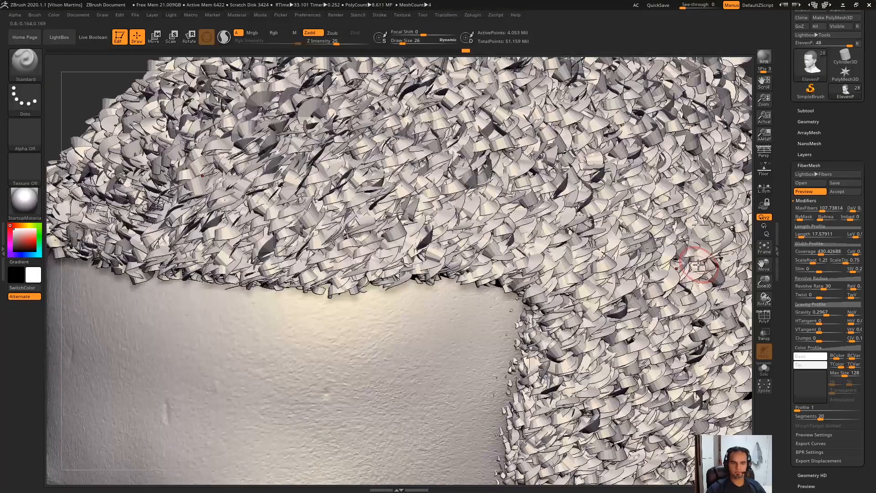
left_click_drag(829, 288, 797, 288)
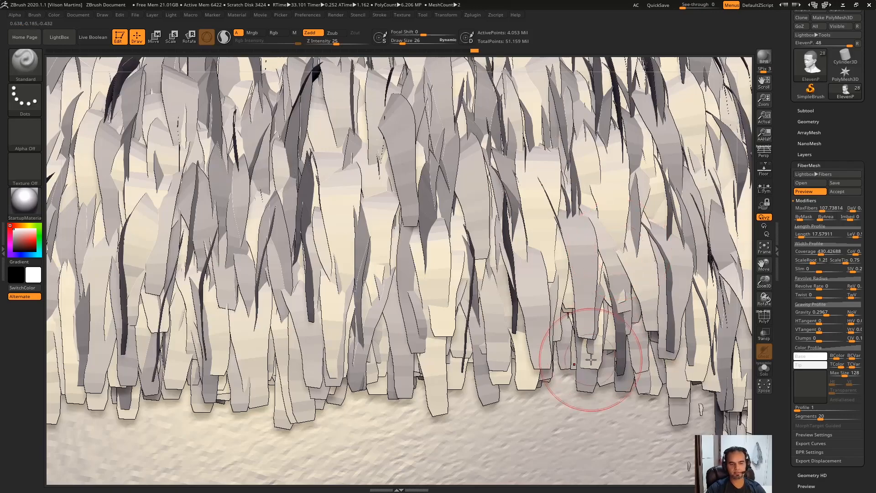
Step: Capture a close-up area of the hairline fibers and mark the segments along one fiber with red lines
key("Print")
left_click_drag(674, 157, 448, 391)
left_click_drag(538, 251, 553, 358)
key("ctrl+z")
left_click(683, 320)
mouse_move(522, 306)
left_mouse_down()
mouse_move(558, 305)
mouse_move(549, 327)
left_mouse_up()
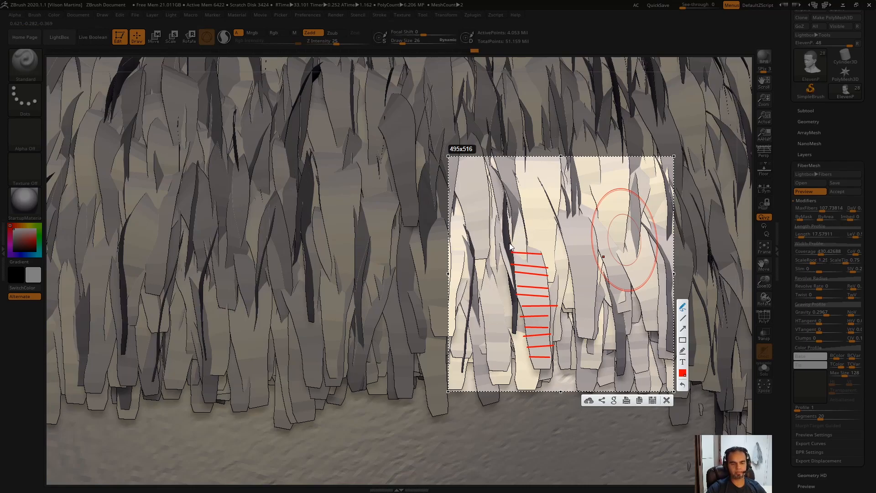
mouse_move(510, 250)
left_mouse_down()
mouse_move(510, 241)
mouse_move(544, 254)
left_mouse_up()
Step: Try a ScaleTip of 2, outline one fiber's flared tip in red on a screen capture, and discard the capture
mouse_move(554, 363)
left_mouse_down()
mouse_move(541, 359)
mouse_move(553, 369)
left_mouse_up()
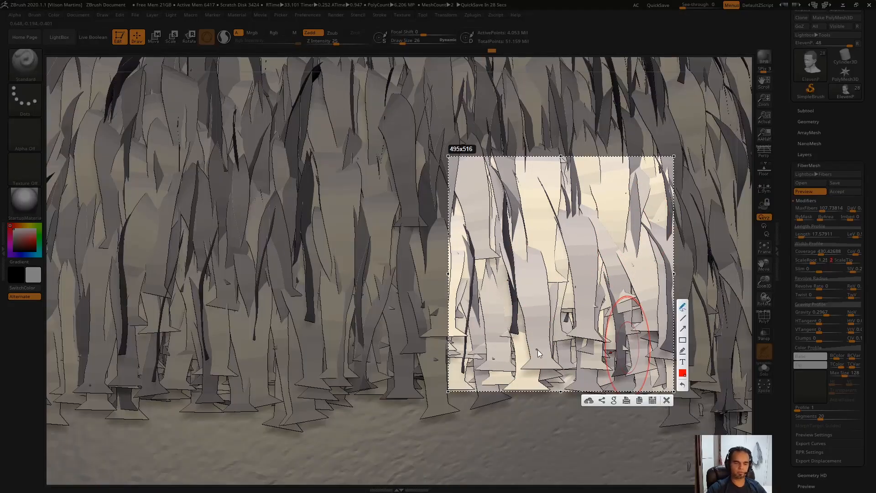
left_click_drag(530, 360, 528, 361)
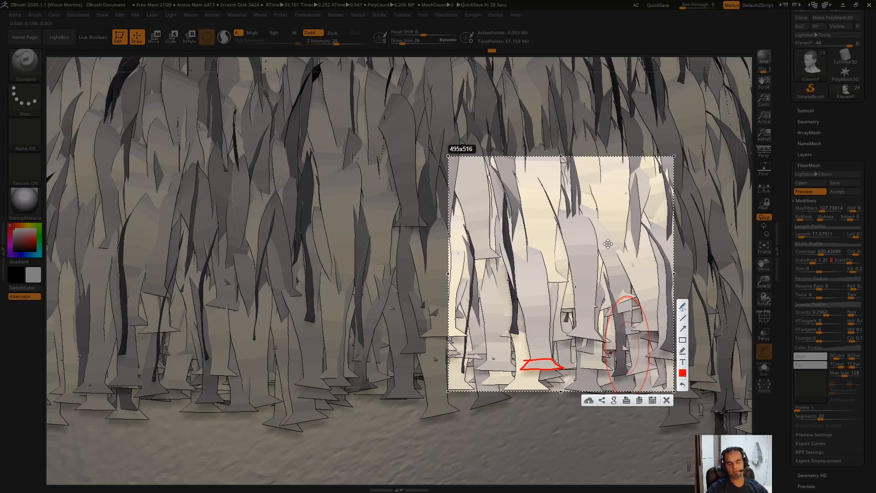
key("Escape")
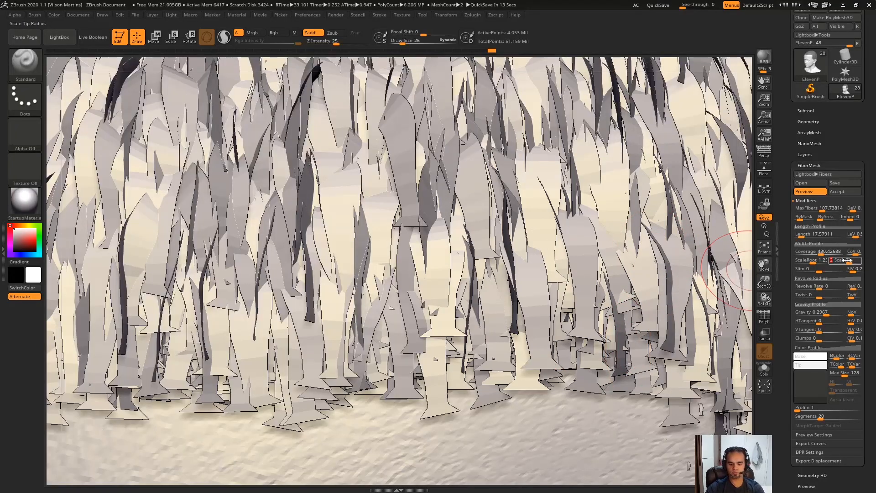
Step: Set ScaleRoot and ScaleTip to 1 and lower the width profile's tip end to zero for pointed fiber tips
key("Return")
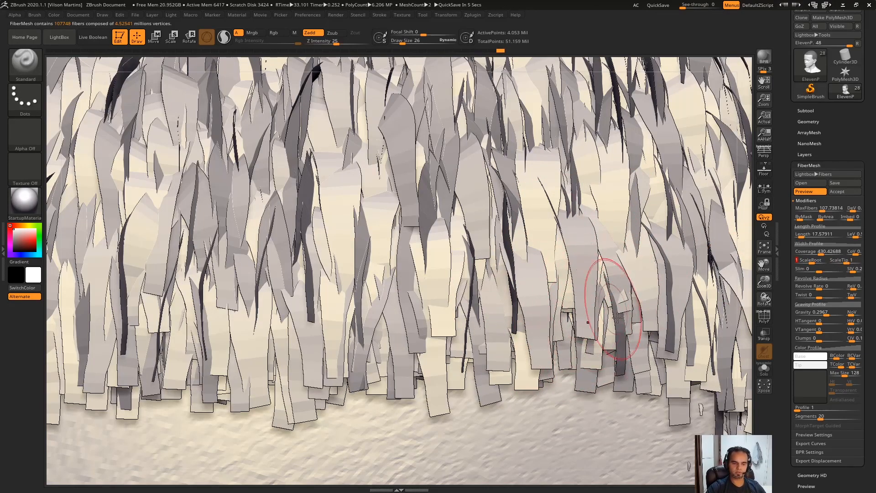
left_click(830, 243)
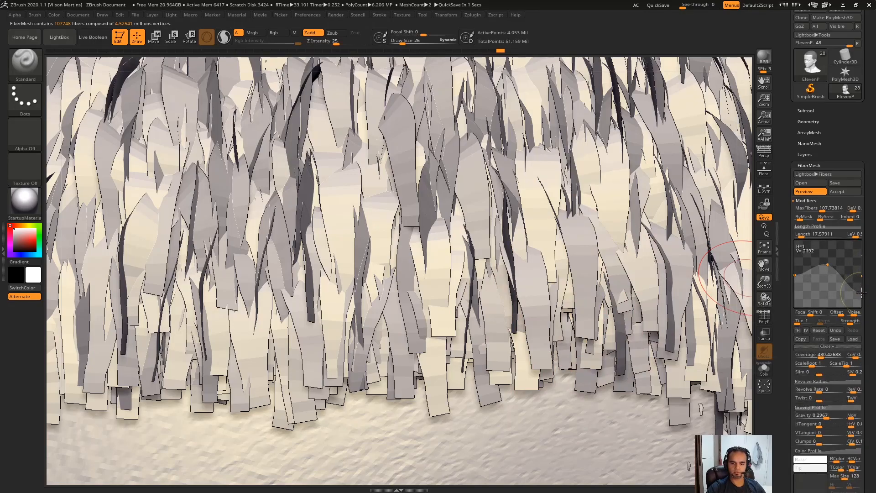
left_click_drag(864, 305, 861, 307)
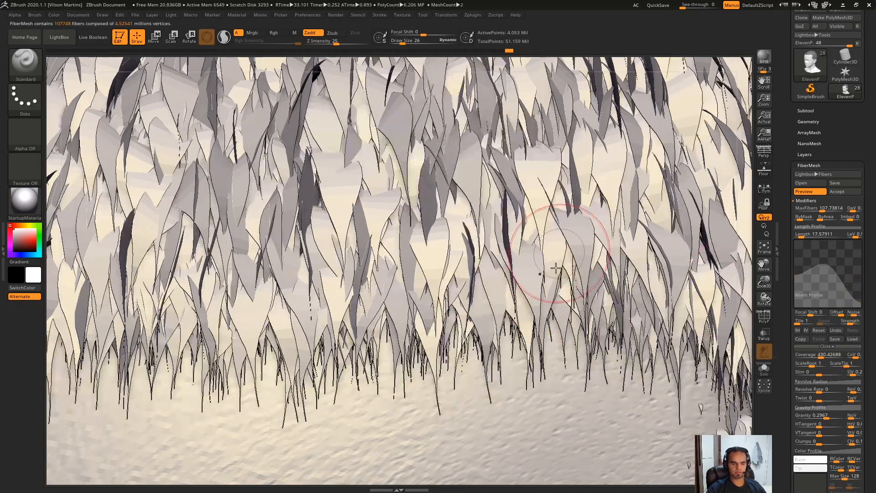
Step: Remove the width profile's midpoint and try different tip heights, finishing with the tip end about level with the root end
left_click(860, 301)
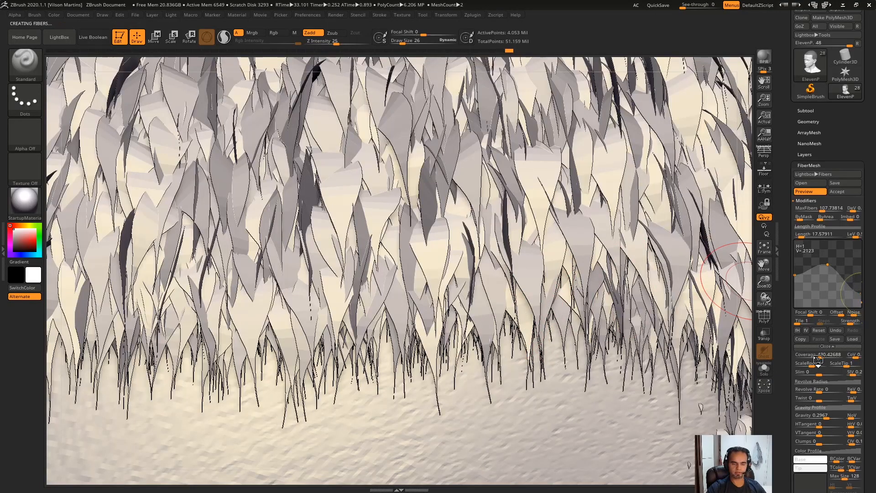
left_click_drag(828, 264, 732, 237)
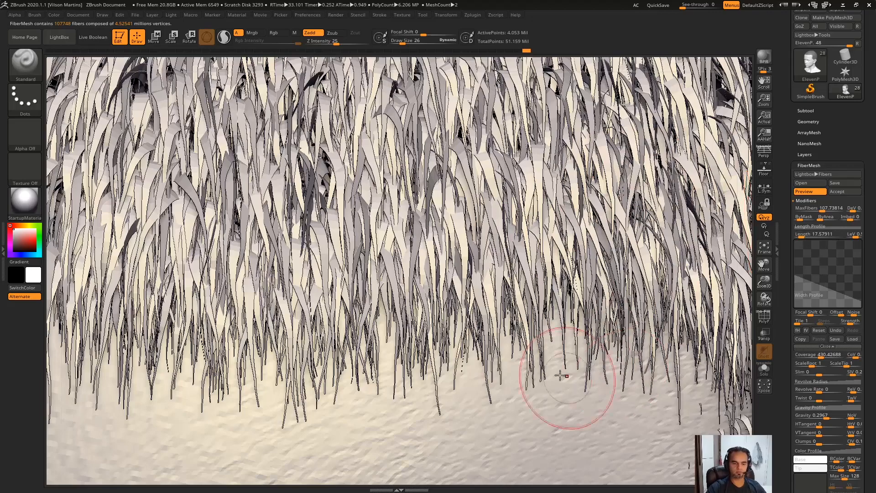
left_click_drag(861, 279, 861, 298)
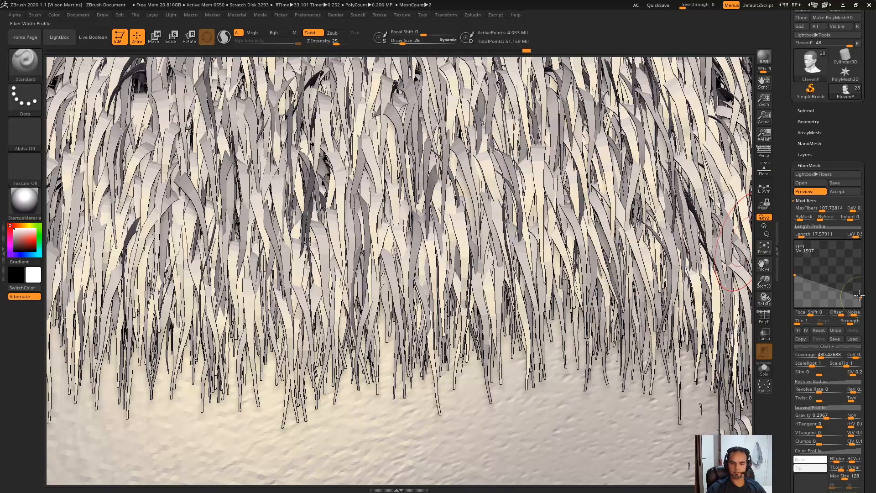
left_click_drag(861, 302, 861, 277)
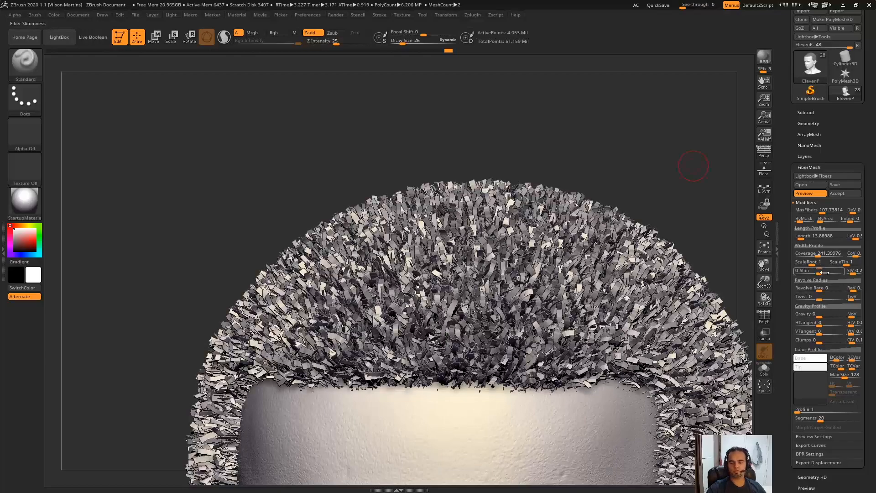
Step: Try a Slim value of about -0.65 with a slim variation of 1 and inspect the fibers around the head
key("Return")
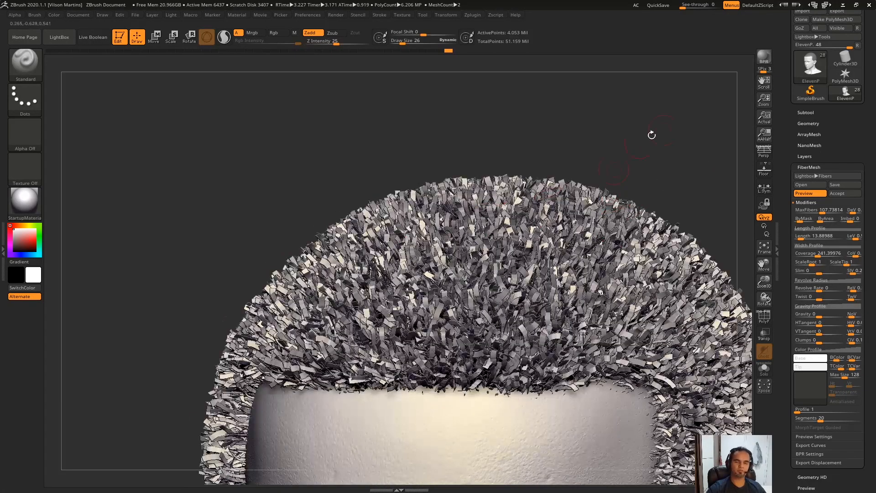
mouse_move(654, 140)
left_mouse_down()
mouse_move(673, 151)
mouse_move(696, 138)
mouse_move(618, 162)
mouse_move(642, 165)
mouse_move(566, 162)
mouse_move(683, 113)
mouse_move(628, 154)
left_mouse_up()
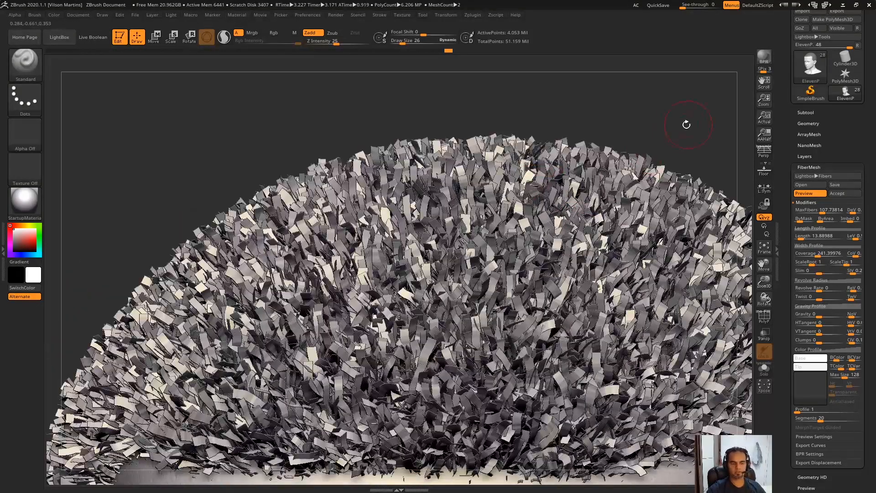
left_click_drag(689, 124, 625, 148)
left_click_drag(676, 118, 645, 125)
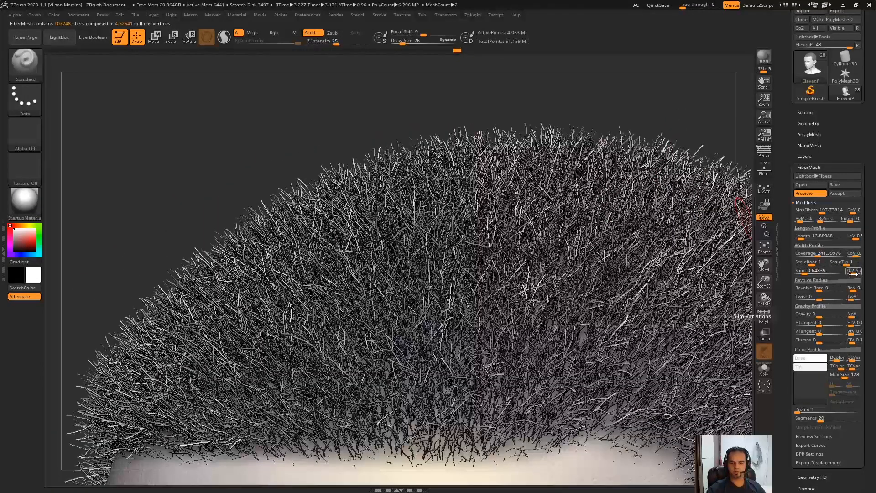
left_click_drag(853, 273, 860, 272)
left_click_drag(679, 114, 557, 228)
right_click_drag(519, 237, 469, 191)
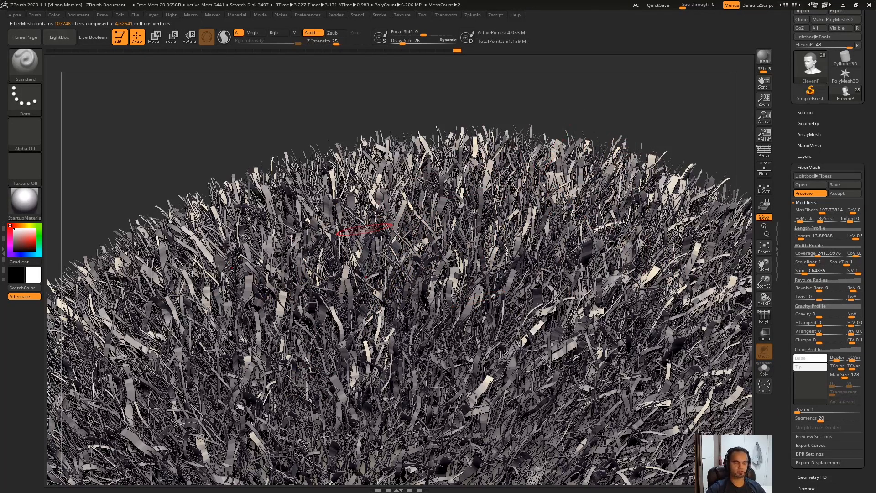
right_click_drag(520, 248, 488, 284)
right_click_drag(515, 229, 572, 224)
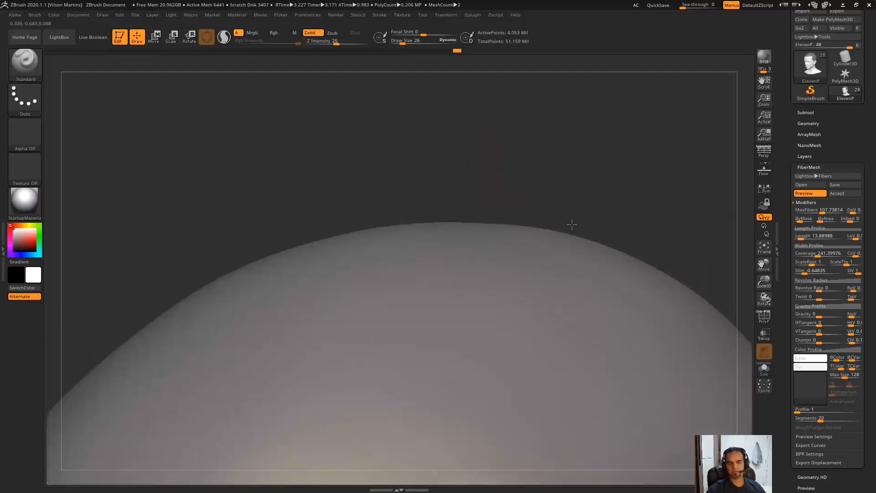
right_click_drag(398, 310, 509, 304)
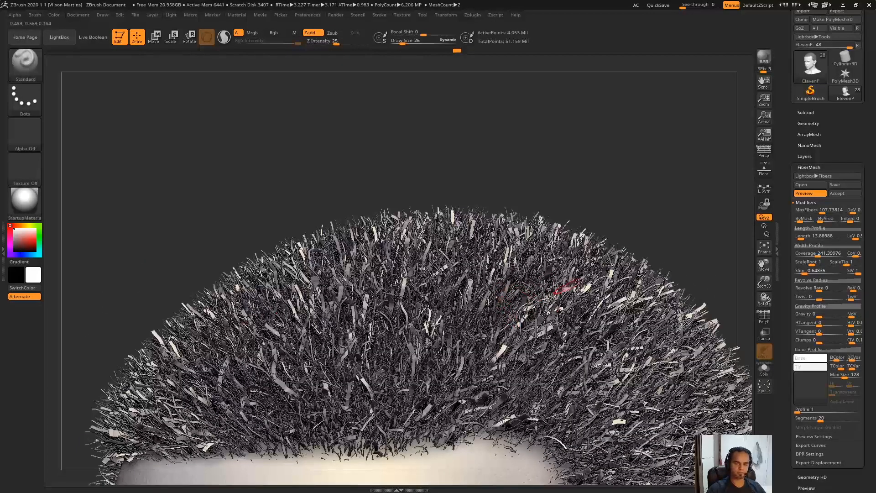
right_click_drag(578, 284, 576, 263)
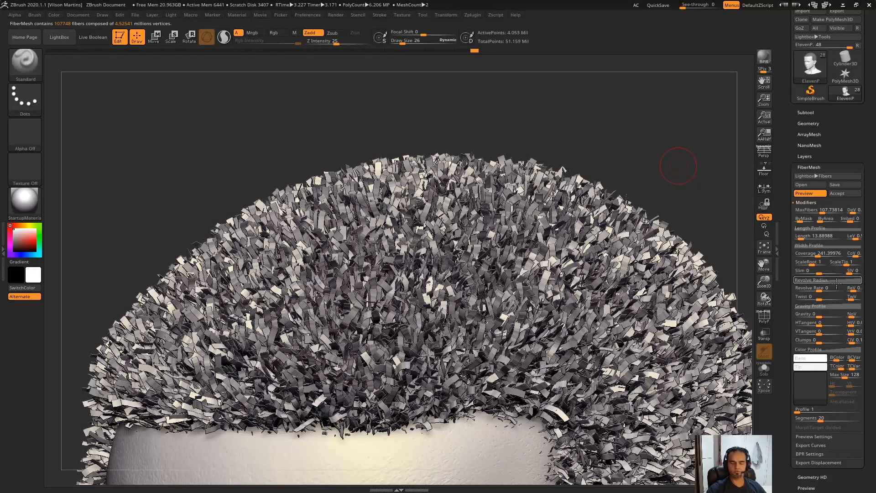
Step: Set the fiber Length to about 21.70
right_click_drag(720, 171, 394, 223, "ctrl")
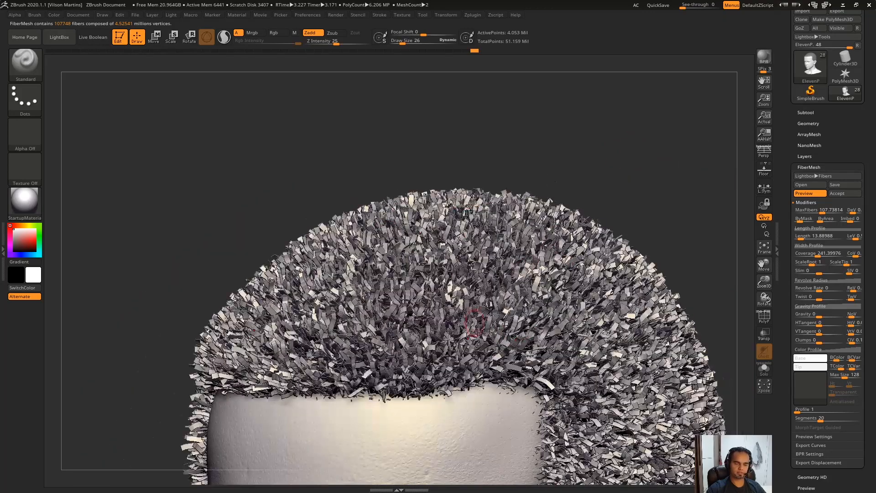
right_click_drag(663, 166, 701, 171)
right_click_drag(505, 274, 514, 256)
right_click_drag(628, 182, 713, 204, "ctrl")
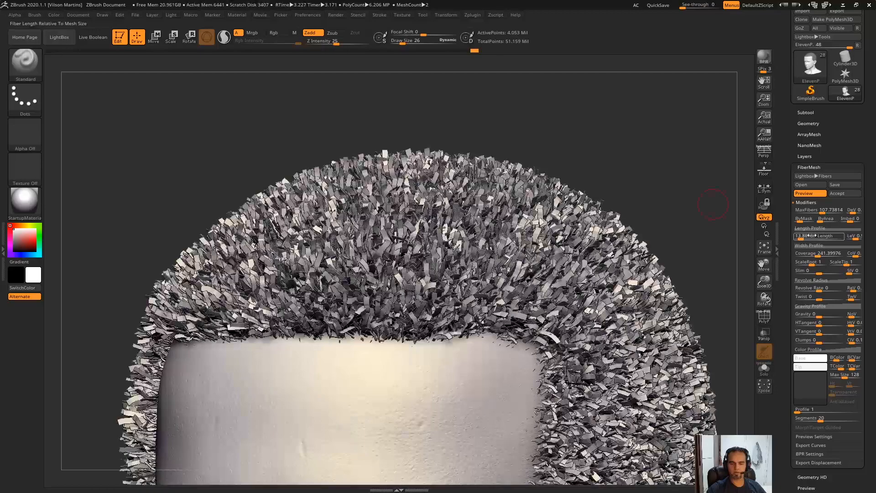
left_click_drag(801, 238, 817, 238)
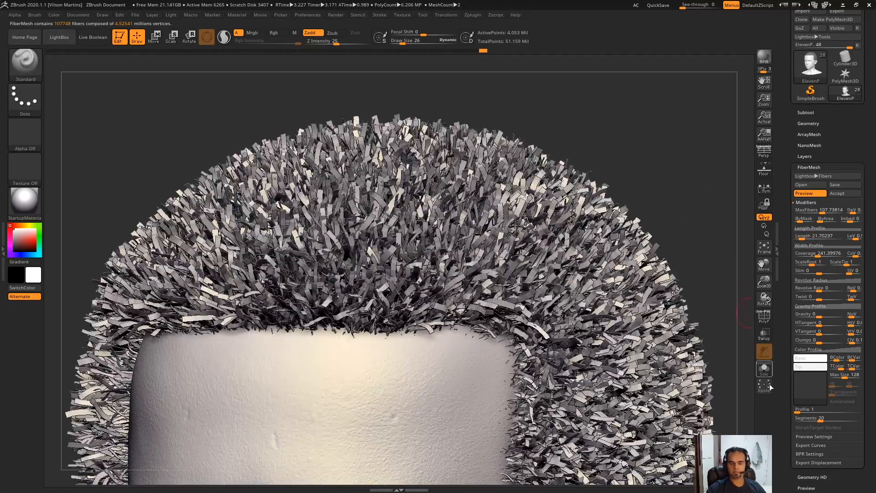
Step: Set the number of Segments per fiber to 40
left_click_drag(811, 418, 814, 418)
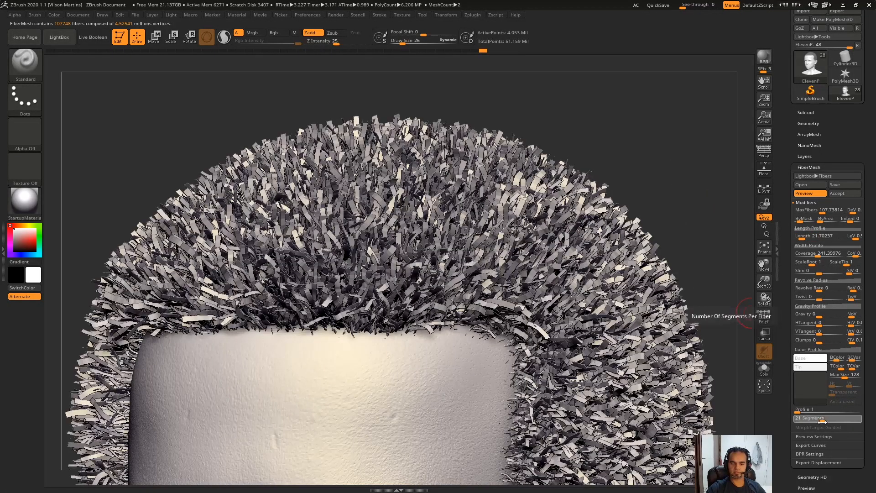
left_click(812, 418)
type("40")
key("Return")
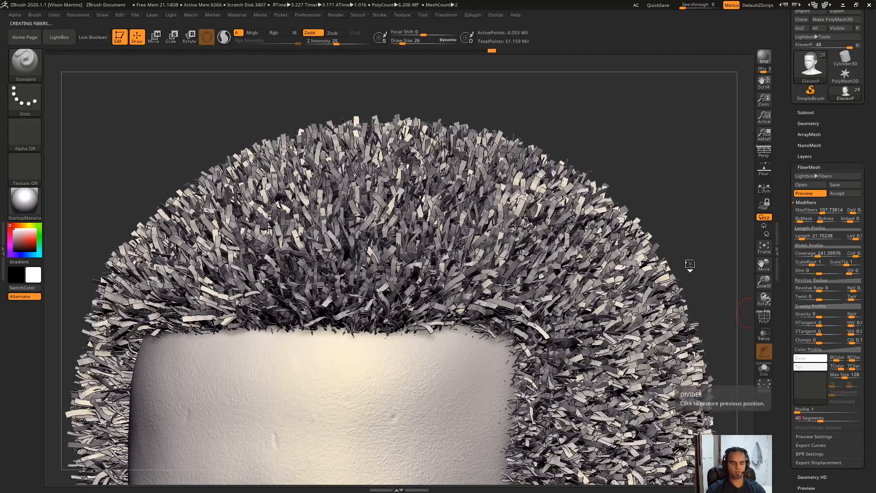
Step: Set the fiber Revolve Rate to 50 to curl the strands
left_click_drag(820, 290, 822, 292)
type("50")
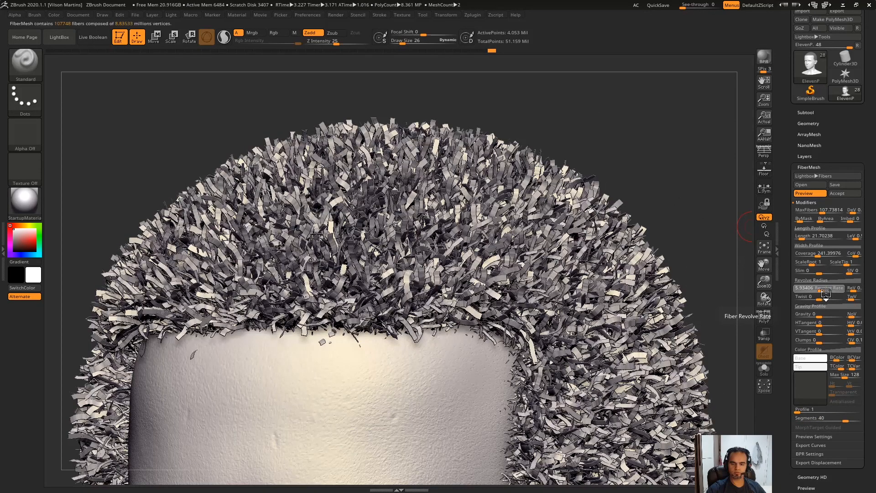
key("Return")
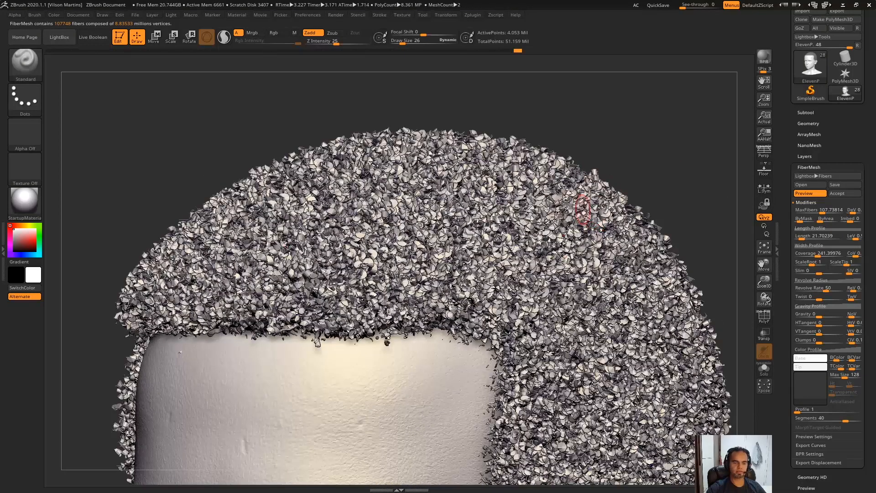
Step: Reduce the fiber Coverage to about 4.92 for thin strands and check the curled hair around the hairline
left_click(803, 236)
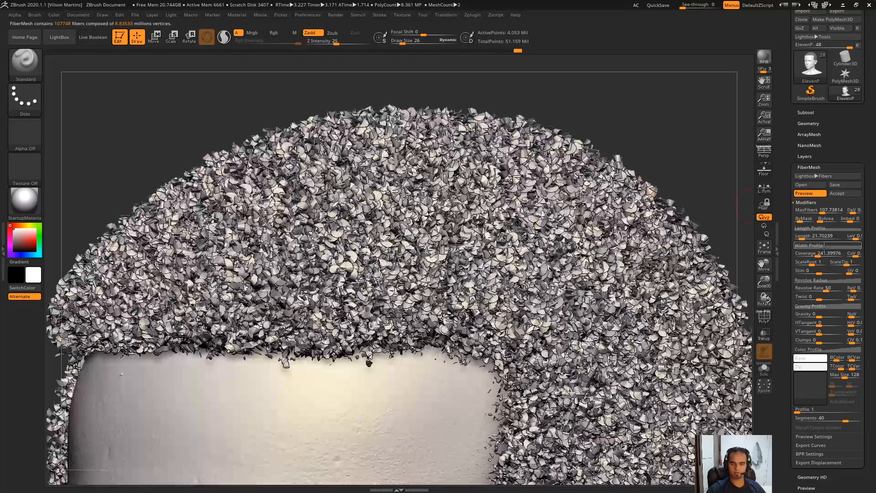
left_click_drag(818, 256, 805, 256)
left_click_drag(682, 123, 675, 59, "alt")
left_click_drag(612, 173, 603, 211)
left_click_drag(715, 101, 733, 119, "alt")
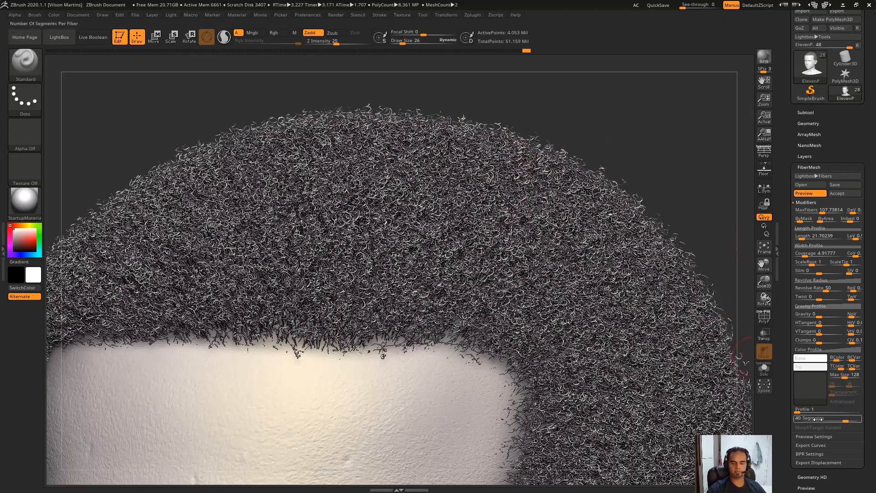
Step: Adjust the Revolve Rate variation, and reset the fiber Revolve Rate to 0 to straighten the strands
left_click_drag(613, 141, 624, 174)
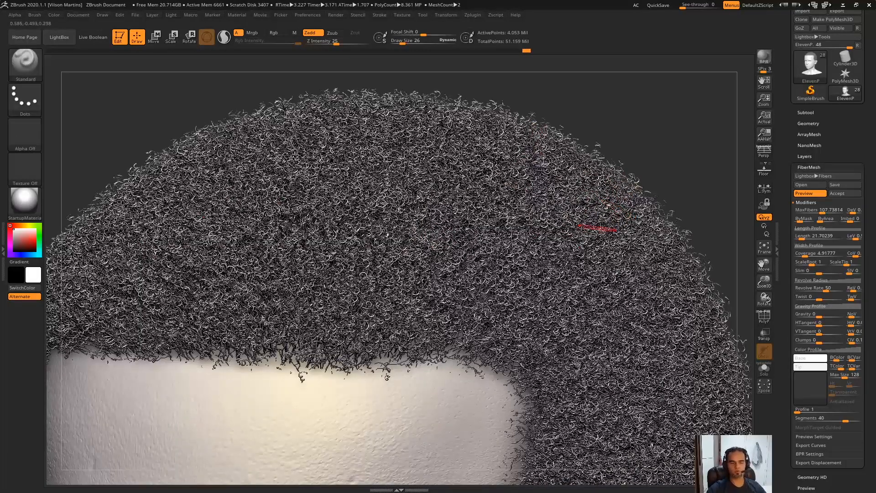
left_click_drag(683, 145, 673, 153)
key("Return")
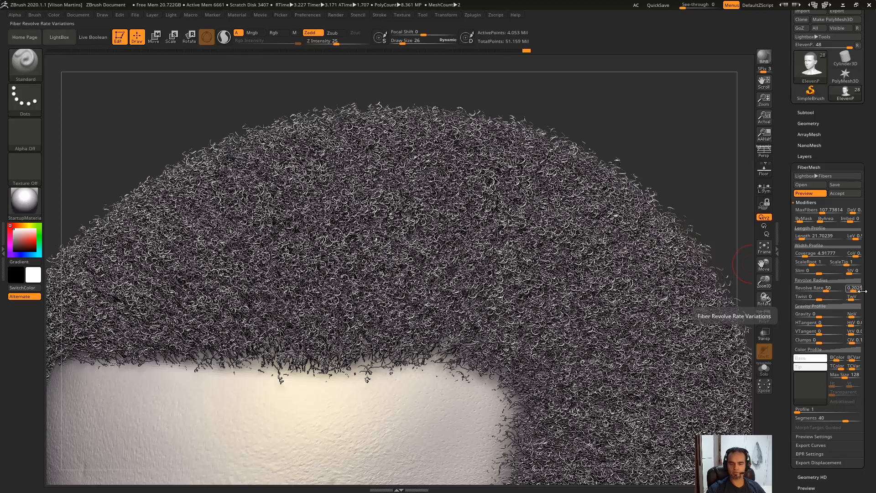
left_click_drag(855, 290, 856, 291)
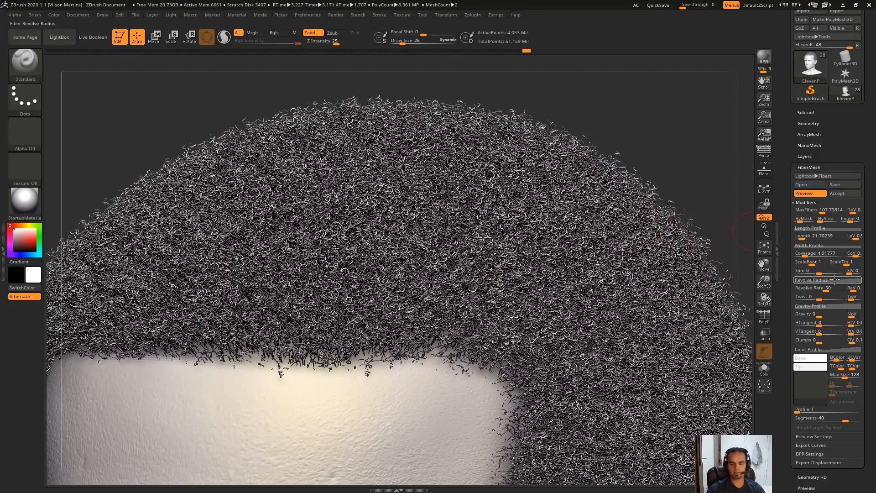
left_click(825, 292)
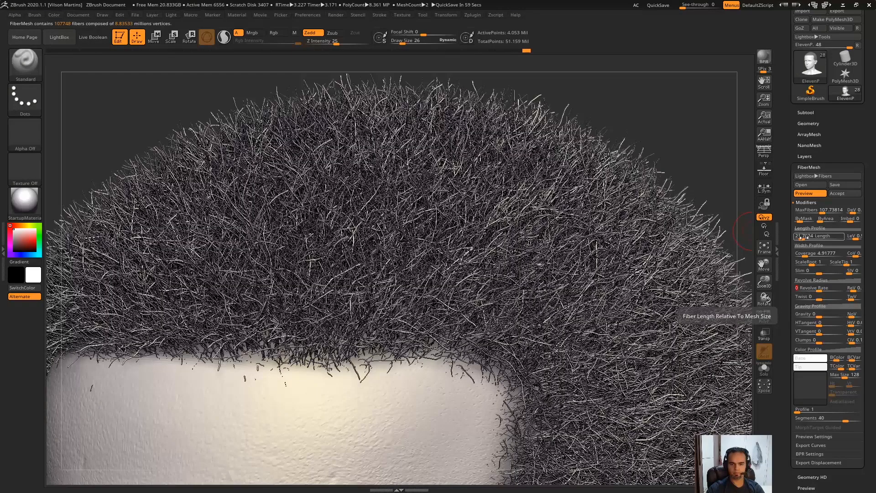
Step: Widen the fibers with a Coverage of about 241.4 and set their Twist to about 9.89
left_click_drag(803, 238, 828, 299)
right_click_drag(473, 365, 448, 379, "ctrl")
right_click_drag(452, 349, 503, 287, "alt")
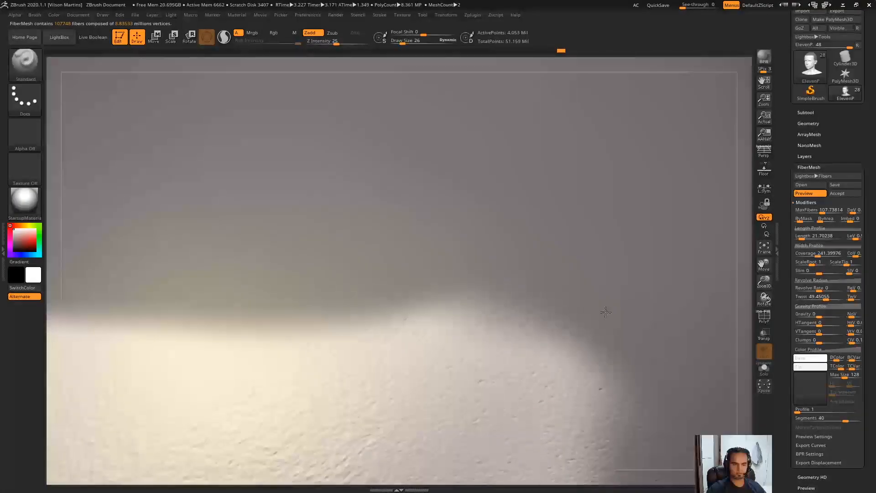
left_click(829, 298)
left_click_drag(829, 298, 822, 299)
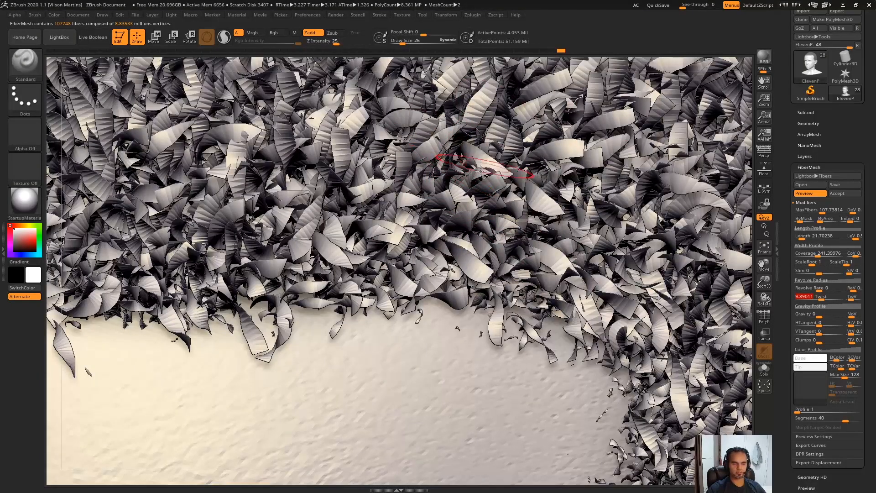
left_click_drag(855, 317, 690, 333)
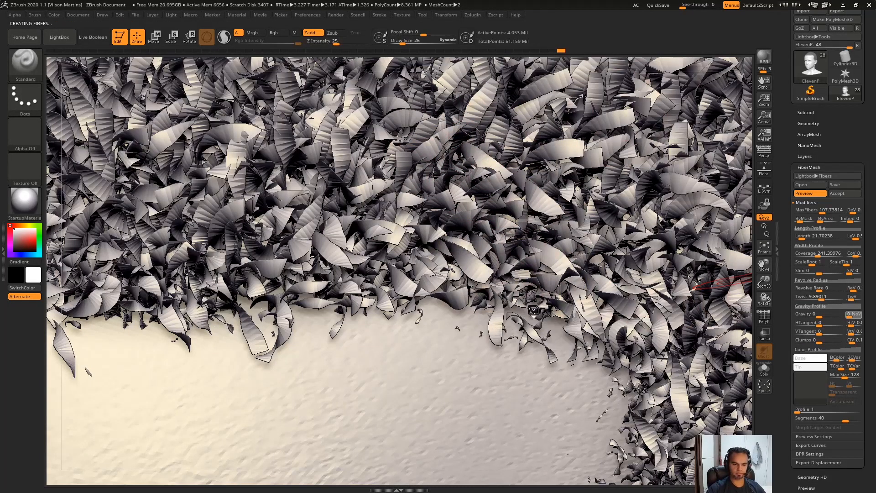
Step: Inspect the twisted strands around the hairline and set the Twist variation to about 0.64
right_click_drag(520, 300, 455, 204, "ctrl")
right_click_drag(387, 267, 356, 182)
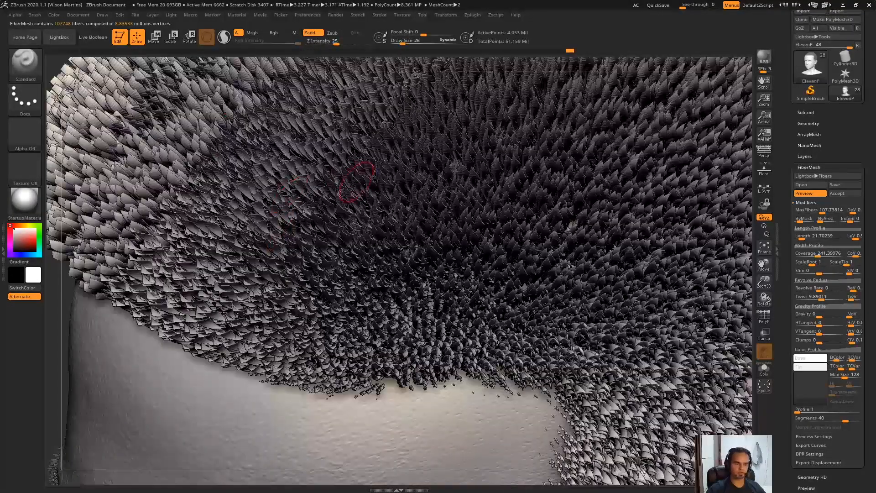
right_click_drag(498, 297, 697, 270)
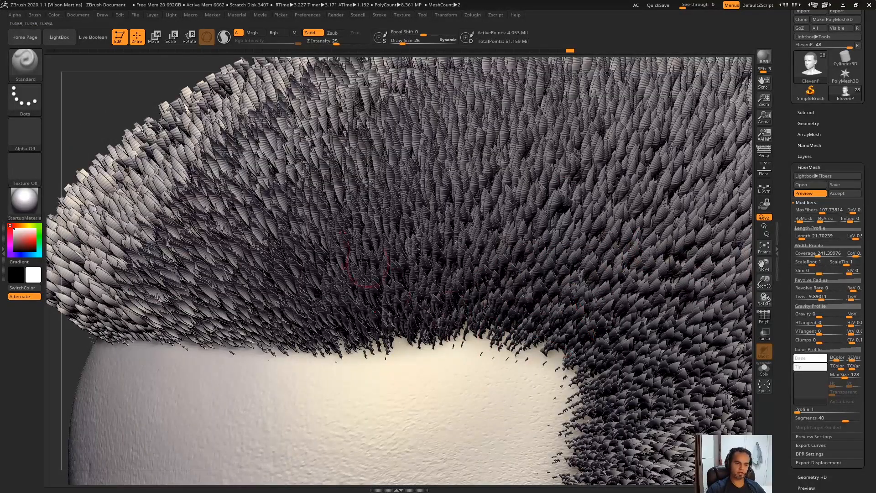
right_click_drag(610, 255, 721, 174)
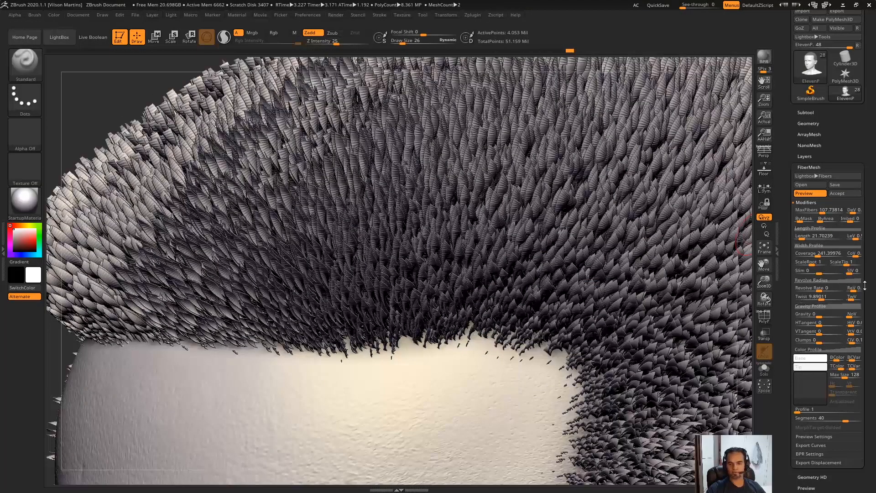
left_click_drag(852, 299, 855, 299)
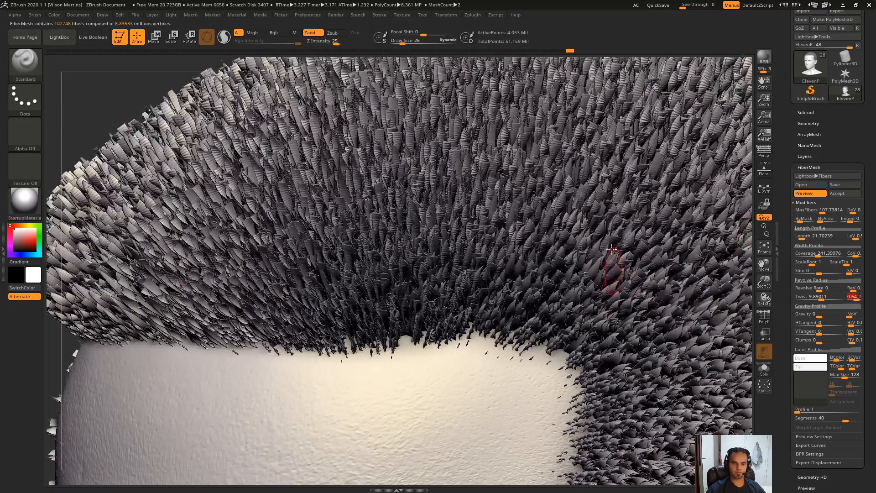
right_click_drag(612, 268, 590, 252, "ctrl")
right_click_drag(660, 268, 650, 299, "alt")
right_click_drag(654, 236, 782, 249)
Step: Reset the fiber Twist to 0 and set Gravity to 1 so the strands fall straight down
left_click(822, 297)
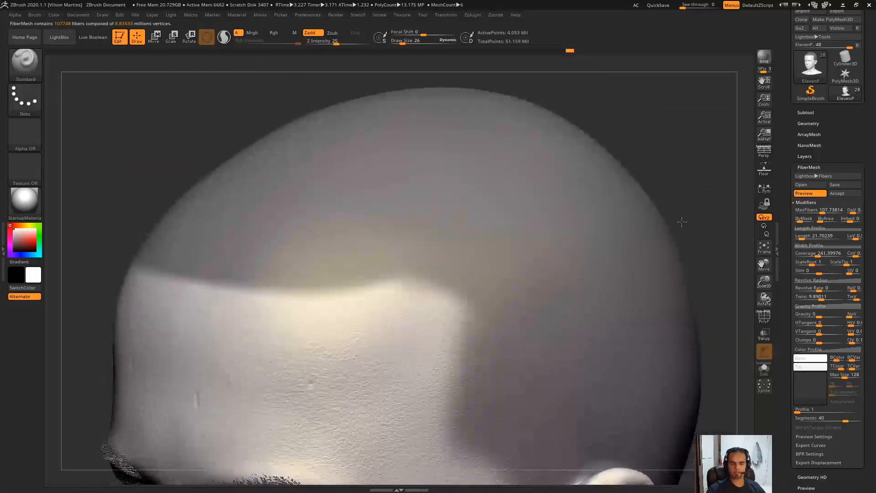
type("0")
key("Return")
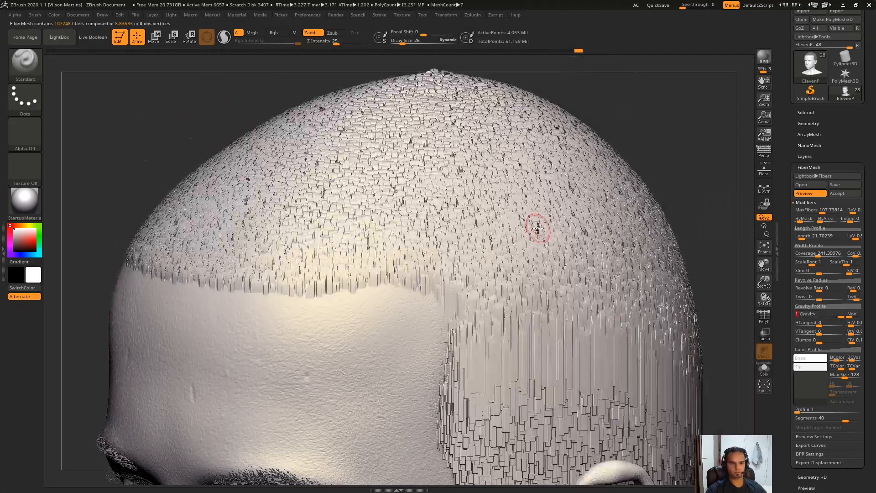
right_click_drag(564, 331, 605, 277, "ctrl")
right_click_drag(605, 277, 415, 258)
left_click(818, 194)
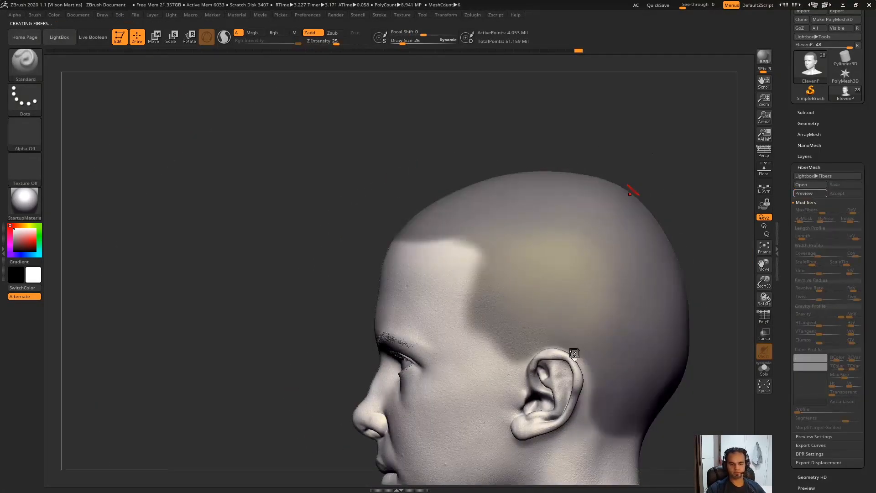
right_click_drag(709, 215, 723, 258, "ctrl")
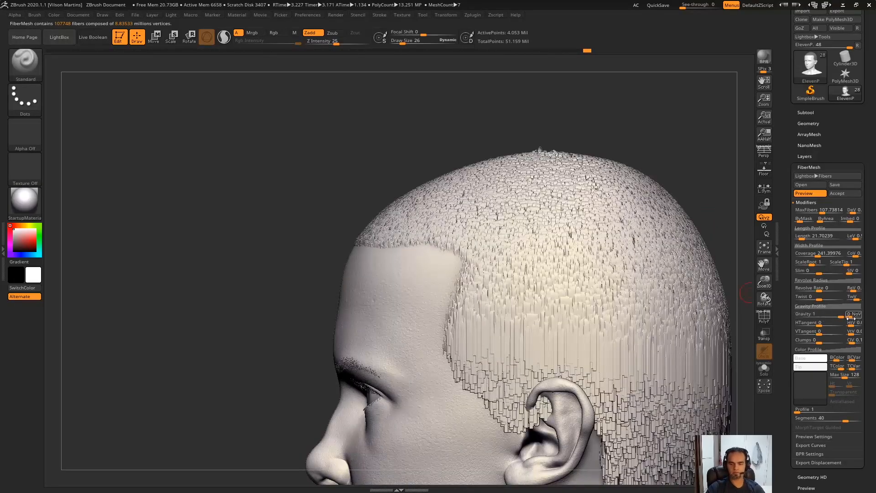
Step: Add a small amount of direction variation to the gravity-driven fibers and check them from the side of the head
left_click(850, 318)
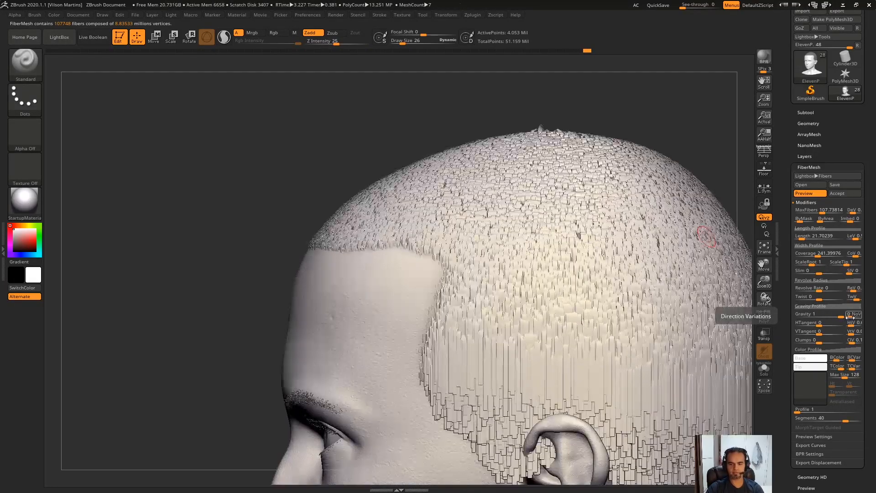
left_click_drag(850, 318, 853, 318)
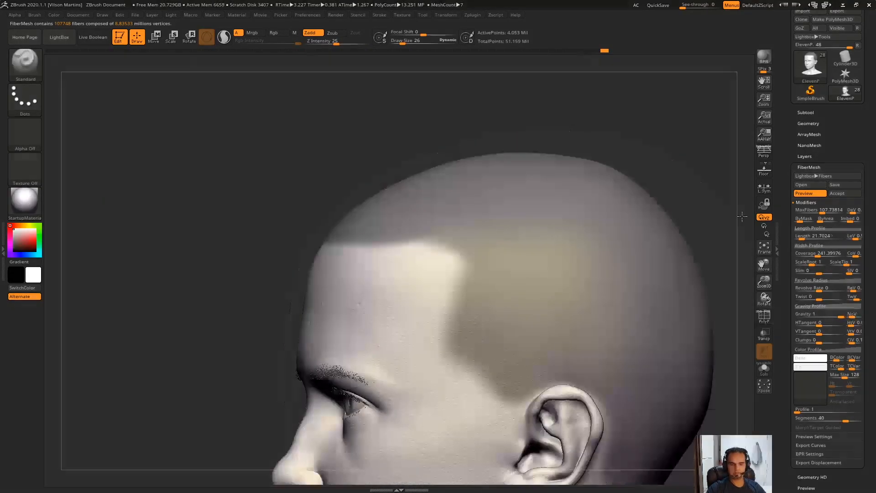
right_click_drag(671, 223, 646, 215)
right_click_drag(700, 247, 680, 233)
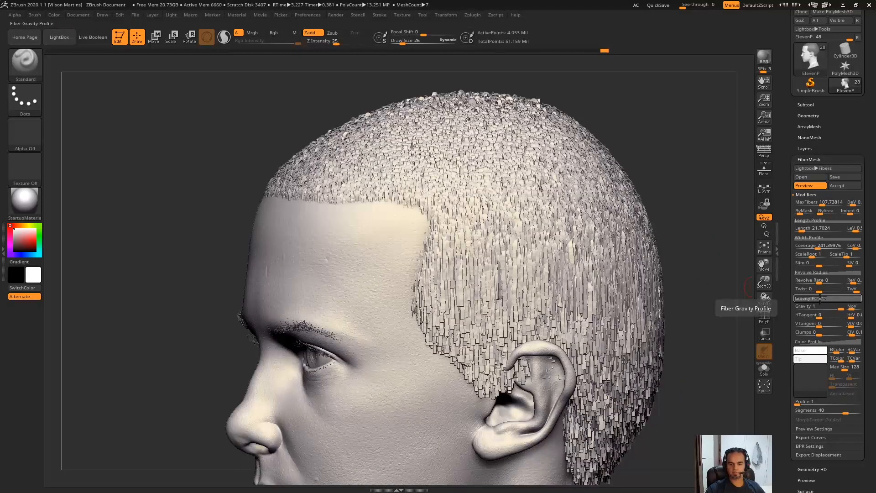
Step: Lower the end point of the Gravity Profile curve to about 0.40 to weaken gravity toward the tips
left_click(821, 299)
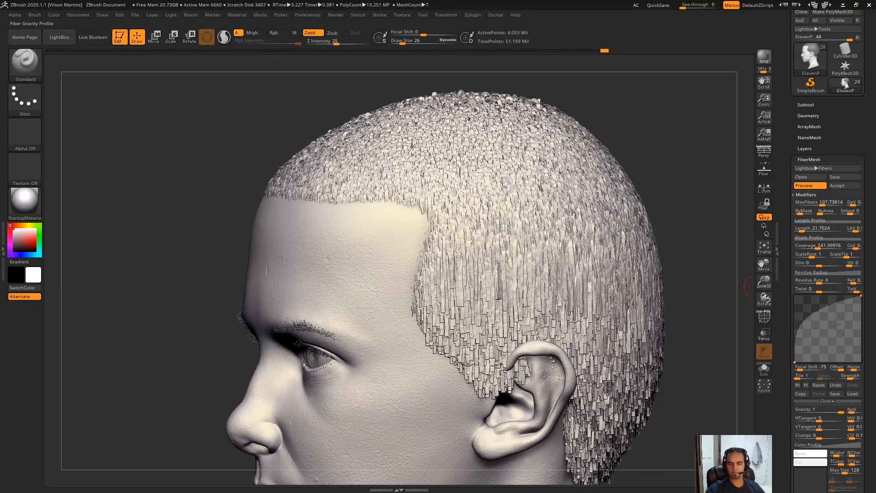
left_click_drag(704, 244, 660, 201)
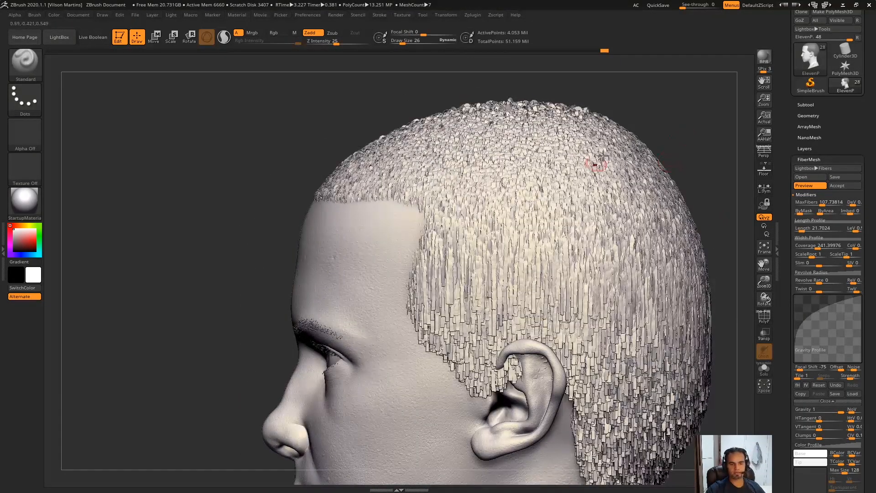
mouse_move(589, 183)
left_mouse_down()
mouse_move(692, 117)
mouse_move(597, 181)
left_mouse_up()
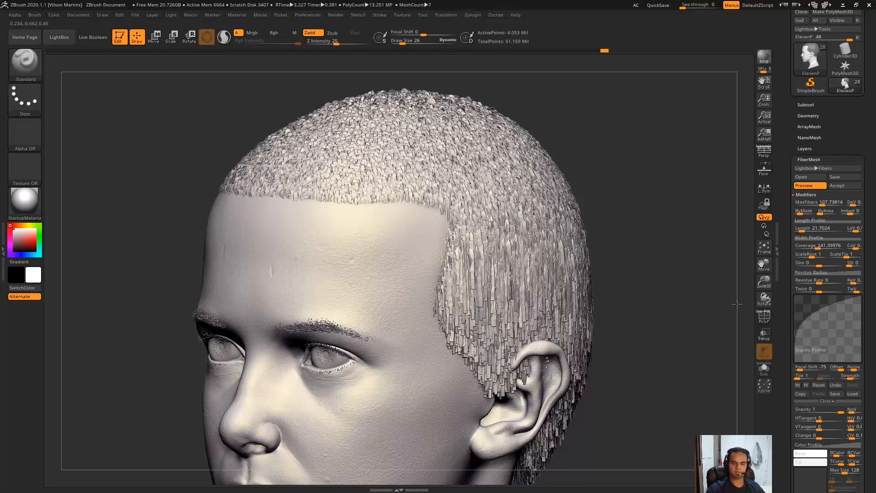
left_click_drag(737, 304, 748, 325)
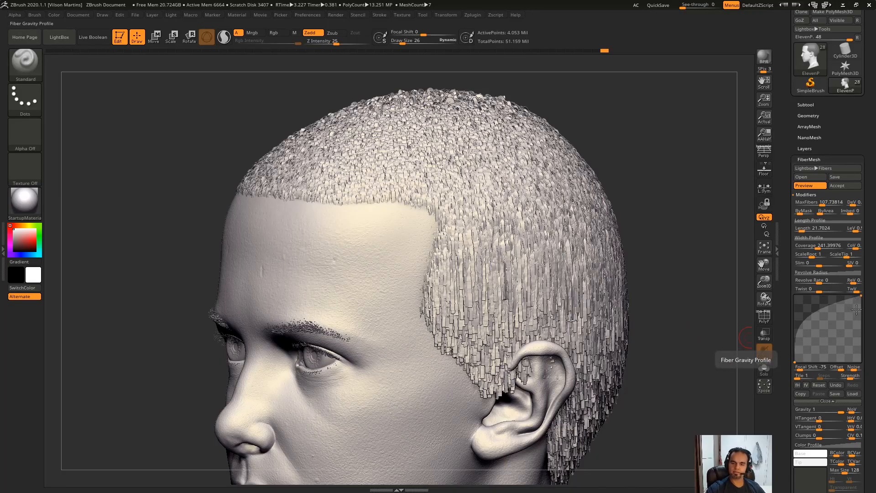
left_click_drag(683, 307, 734, 287)
left_click_drag(670, 276, 721, 270)
left_click_drag(667, 182, 714, 261)
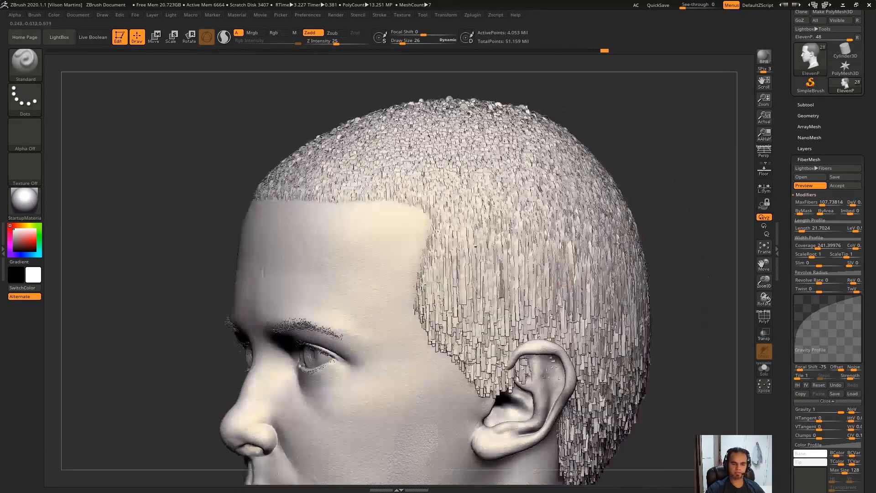
left_click_drag(861, 312, 861, 335)
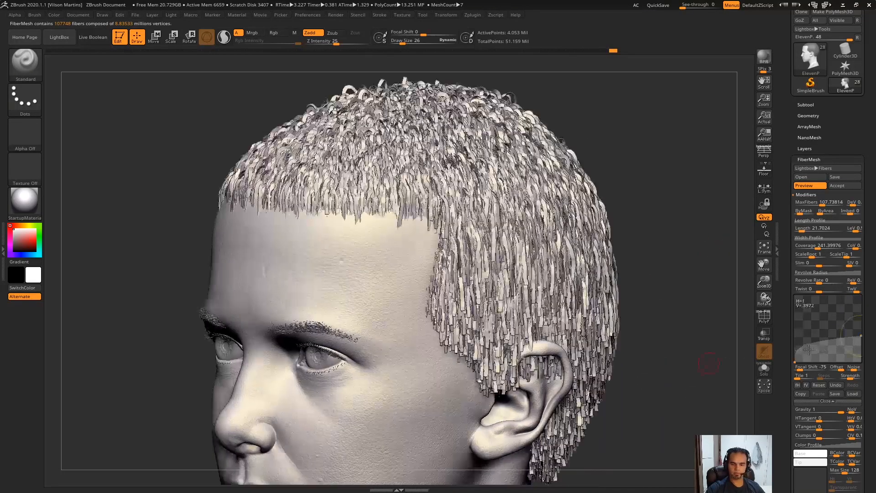
Step: Bend the middle of the Gravity Profile curve down to about 0.14 and examine the arched strands from several angles
left_click_drag(801, 348, 815, 366)
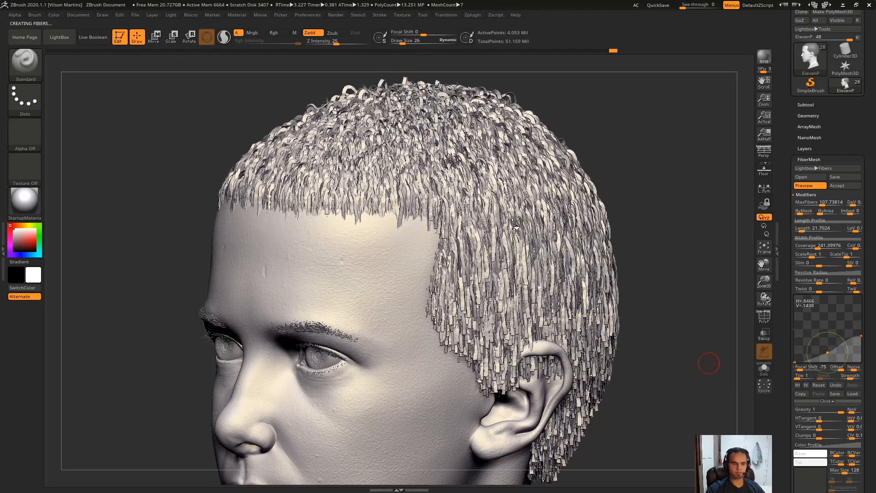
left_click_drag(684, 210, 730, 292)
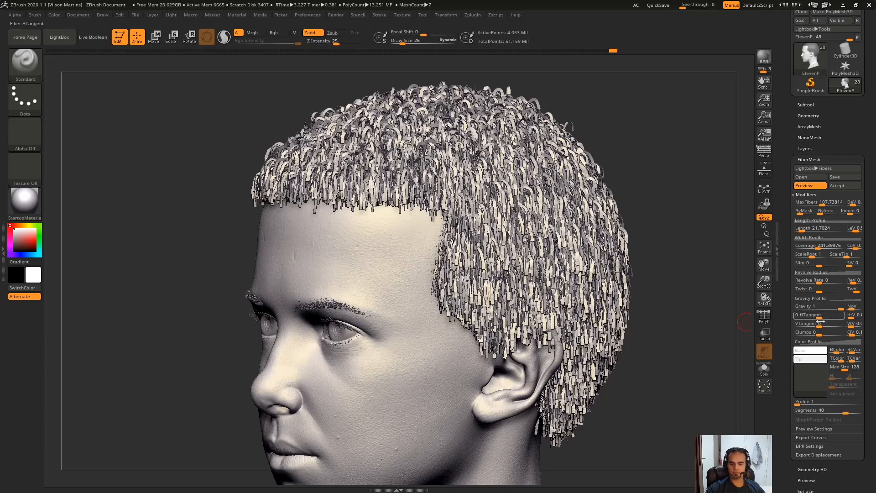
left_click_drag(719, 288, 450, 157)
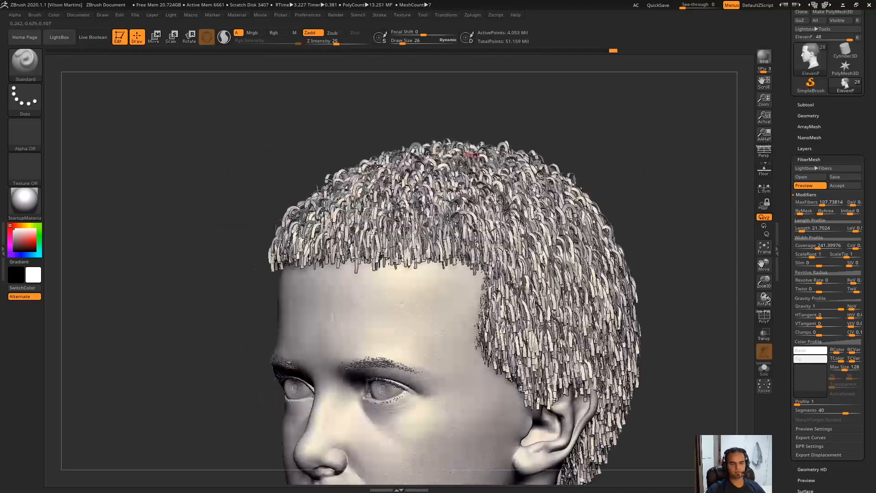
left_click_drag(619, 190, 530, 205)
left_click_drag(603, 177, 561, 211)
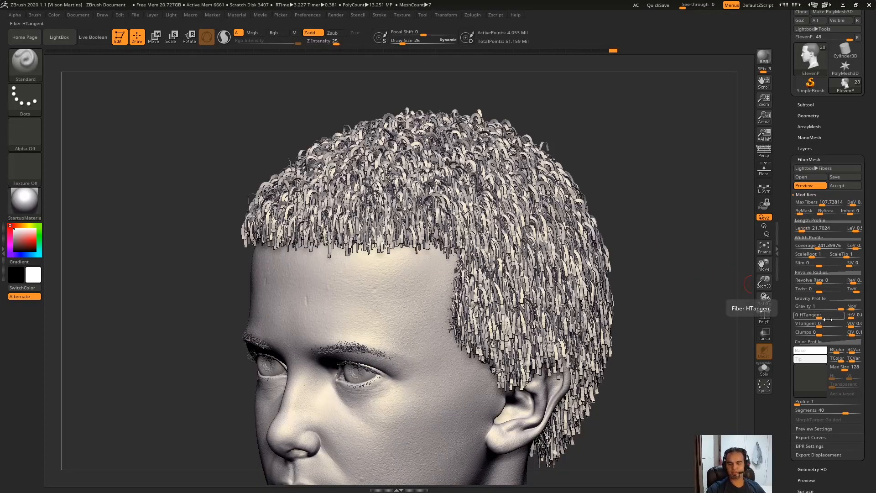
left_click_drag(694, 191, 717, 273)
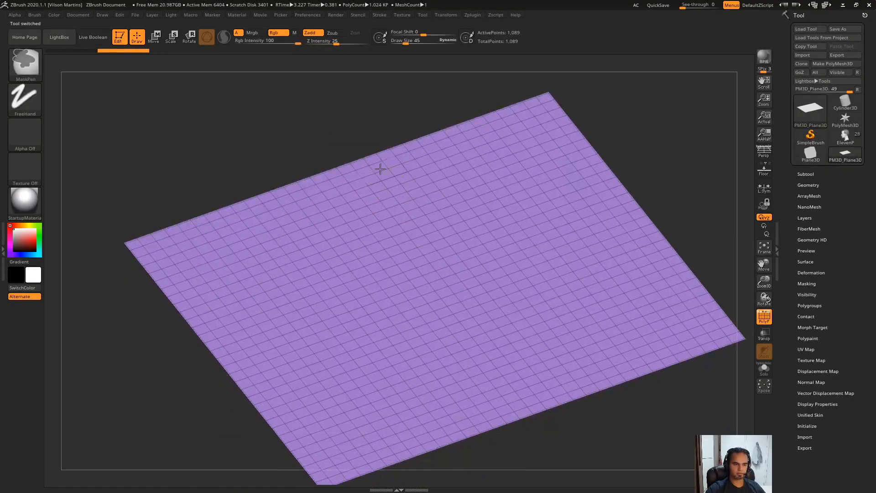
Step: Mask a straight strip across the plane, preview fibers on it and reduce MaxFibers to about 0.03
left_click_drag(380, 169, 547, 352, "ctrl")
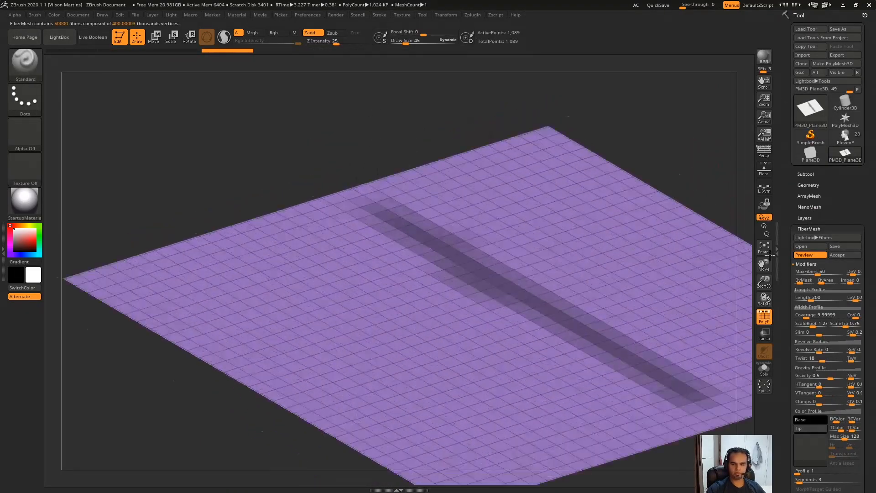
left_click_drag(808, 272, 802, 273)
right_click_drag(612, 197, 659, 150)
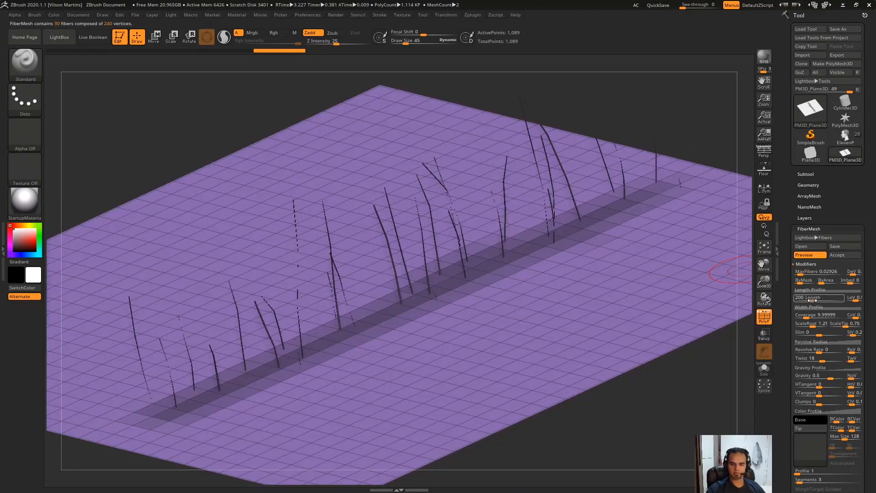
Step: Widen the plane's fibers with a Coverage of about 263.6 and accept them as real geometry
left_click_drag(808, 316, 818, 316)
right_click_drag(473, 141, 502, 128)
right_click_drag(576, 181, 576, 162)
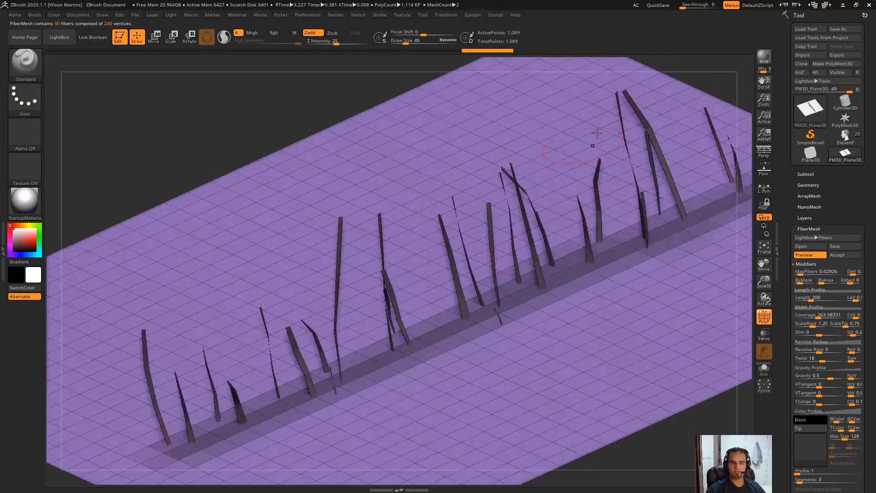
left_click(846, 256)
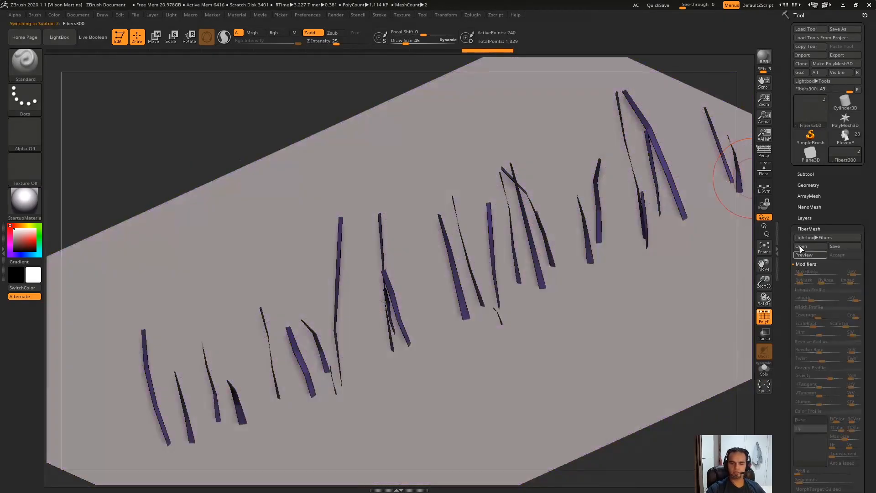
Step: Check the plane and its accepted fibers in the subtool list, and return to the FiberMesh settings
left_click(815, 176)
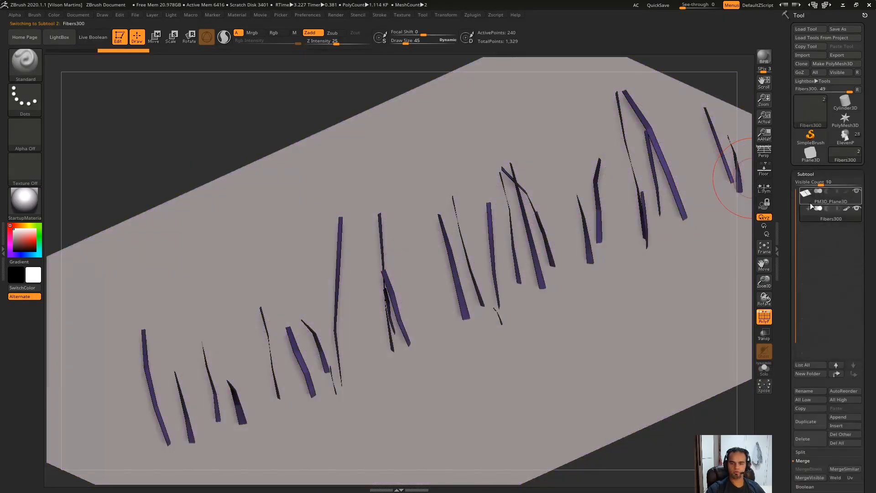
left_click(817, 174)
left_click(809, 228)
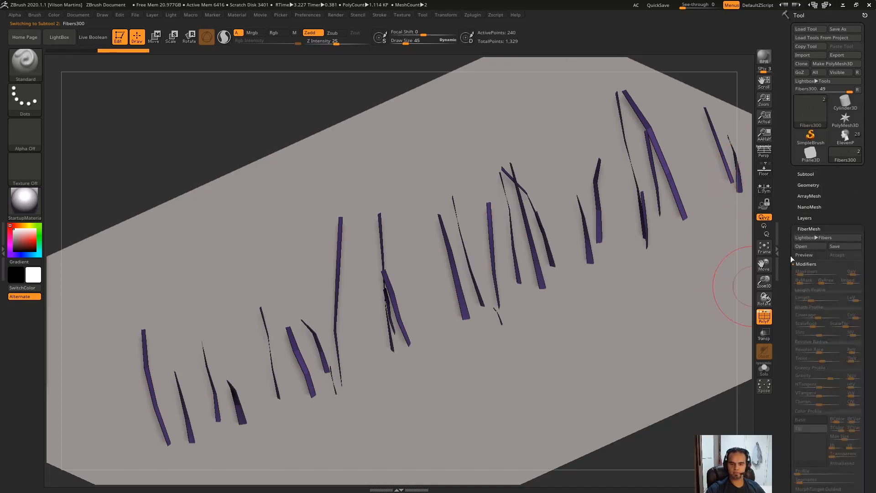
Step: Preview fibers on the accepted strands with MaxFibers about 15.7, Length about 55.6 and Gravity 0
left_click(813, 257)
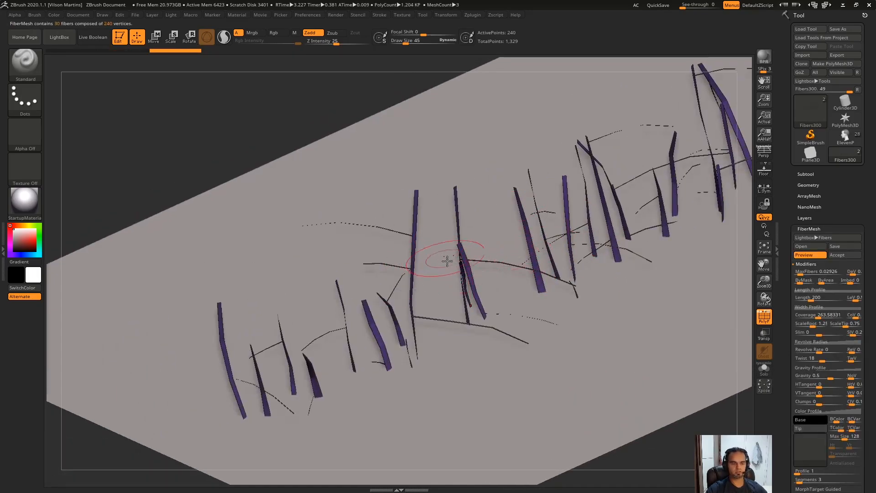
right_click_drag(440, 275, 448, 393, "ctrl")
right_click_drag(470, 266, 491, 237)
left_click_drag(804, 272, 805, 300)
mouse_move(832, 377)
left_mouse_down()
mouse_move(788, 361)
mouse_move(829, 363)
left_mouse_up()
right_click_drag(582, 247, 605, 249)
right_click_drag(512, 232, 525, 237, "alt")
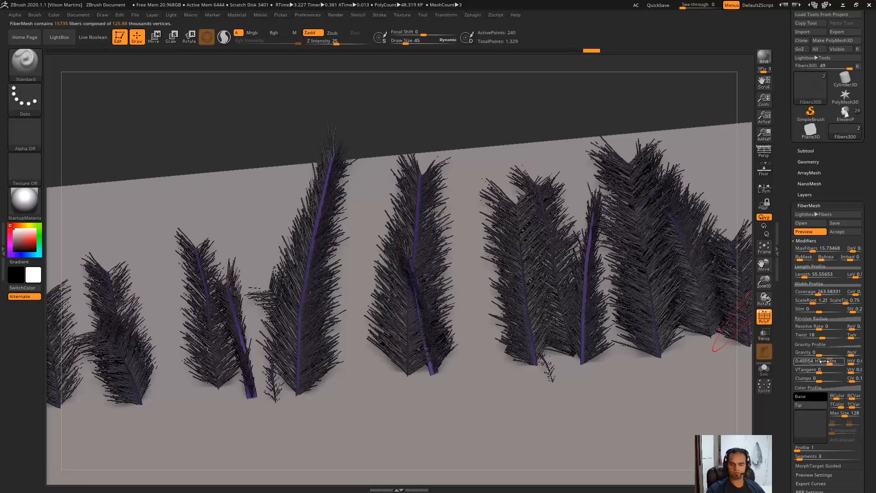
Step: Tilt the small fibers along the strands with HTangent about -0.45 and VTangent about -0.14
left_click_drag(832, 363, 803, 364)
right_click_drag(598, 264, 609, 274)
left_click_drag(853, 364, 855, 364)
right_click_drag(612, 299, 741, 304)
right_click_drag(673, 291, 731, 337)
mouse_move(813, 369)
left_mouse_down()
mouse_move(835, 372)
mouse_move(815, 372)
left_mouse_up()
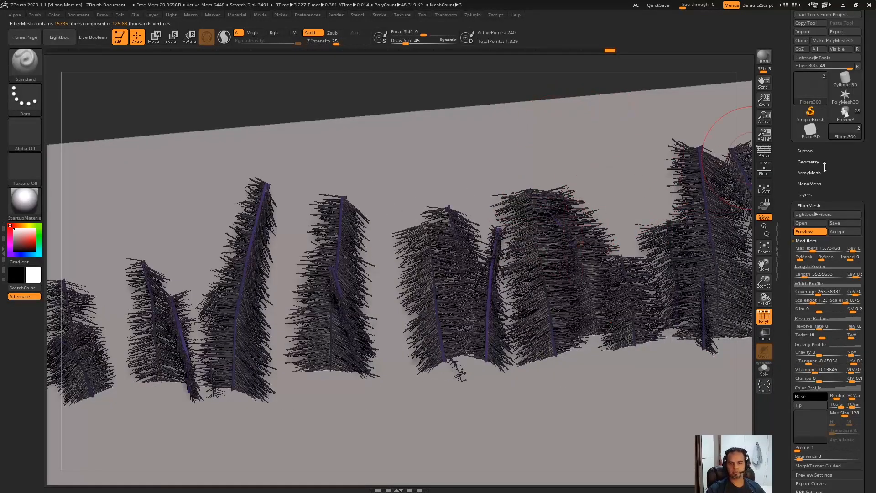
right_click_drag(625, 173, 499, 248)
Step: Check the strands in the subtool list and accept the previewed small fibers as real geometry
left_click(832, 154)
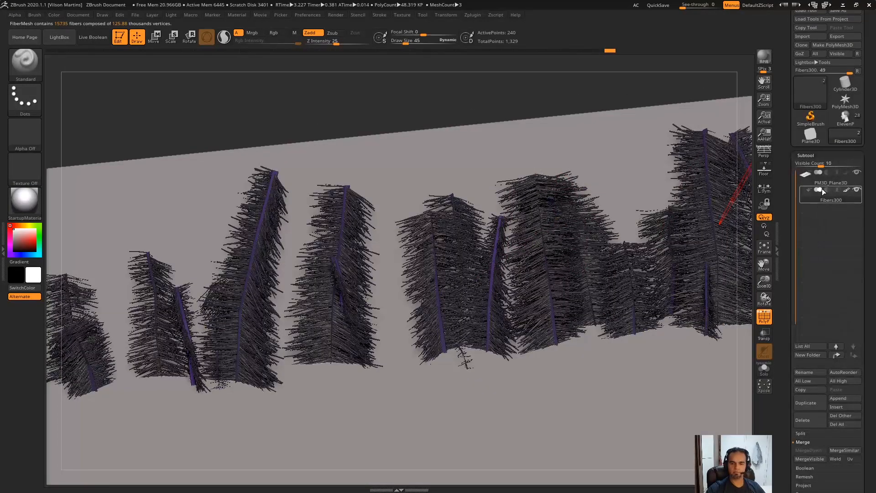
left_click(858, 189)
right_click_drag(530, 231, 395, 249, "ctrl")
left_click(848, 157)
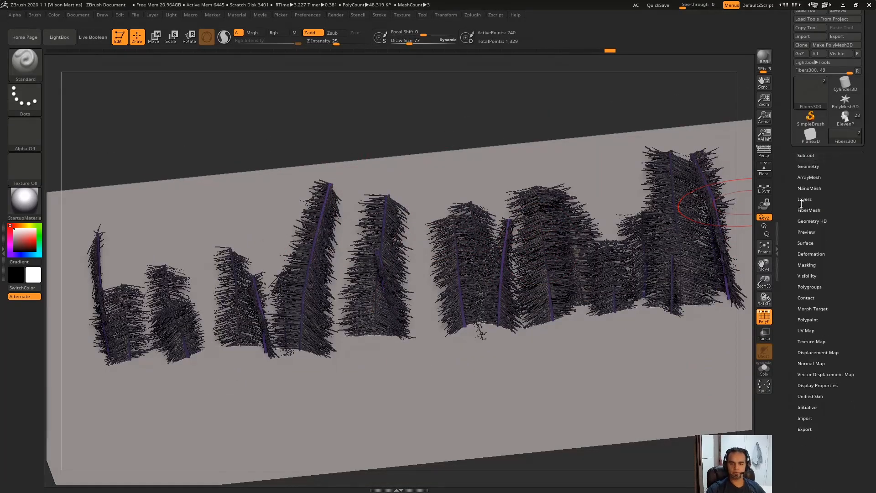
left_click(809, 210)
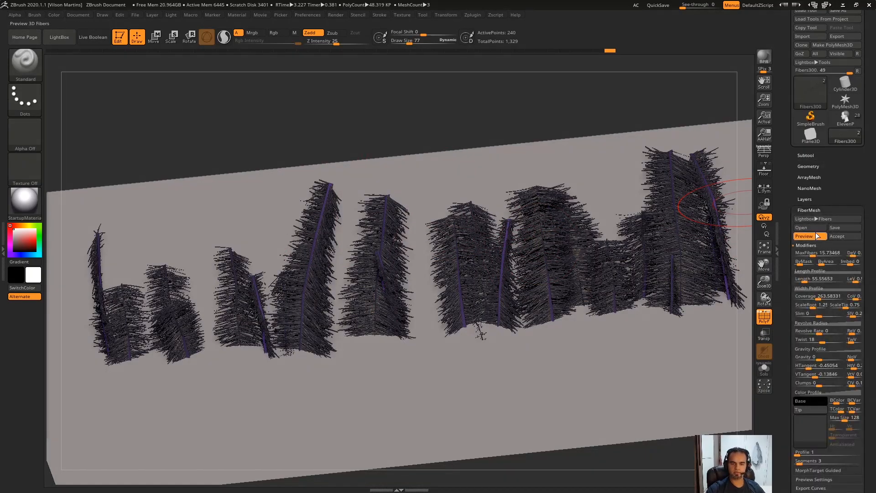
left_click(834, 237)
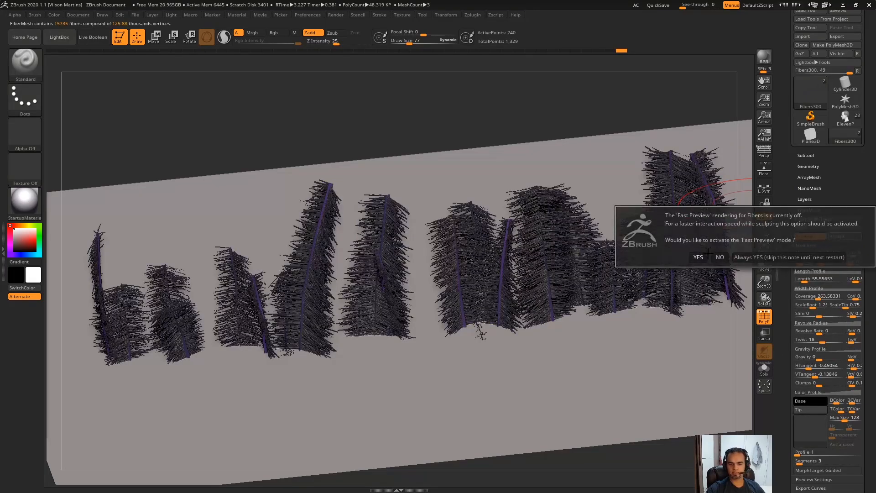
Step: Try the Move brush on the original strands, undo the stroke, and switch between the original and new fiber subtools
left_click(819, 198)
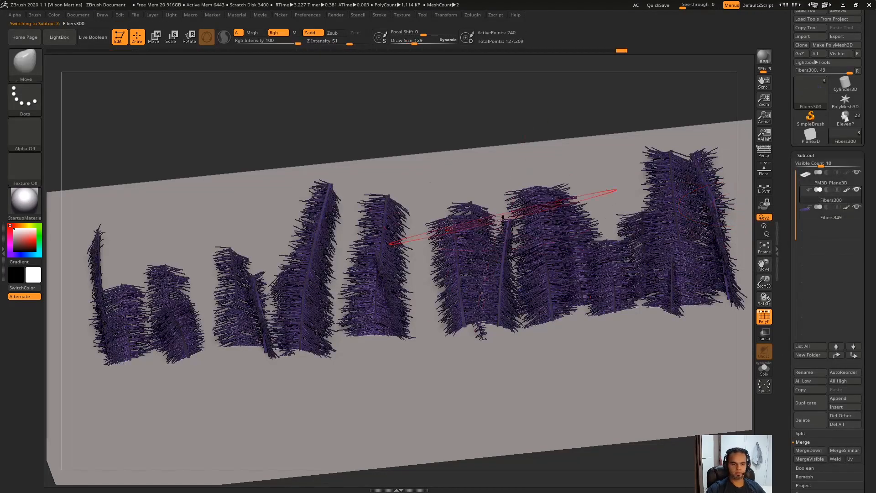
mouse_move(454, 240)
left_mouse_down()
mouse_move(466, 243)
mouse_move(485, 194)
left_mouse_up()
key("ctrl+z")
left_click(817, 215)
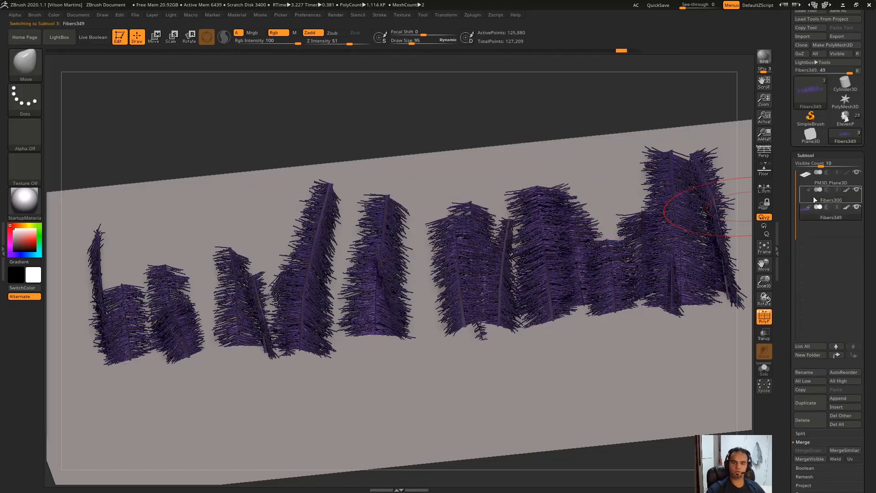
left_click(806, 194)
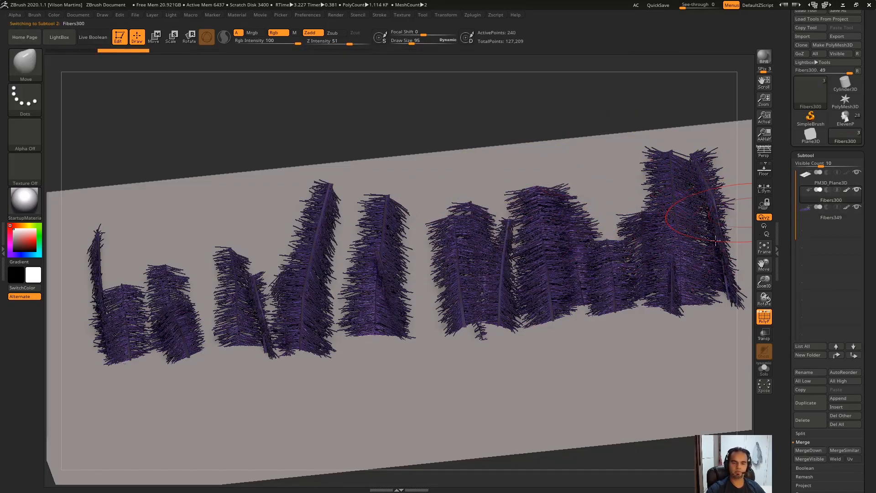
key("shift+s")
left_click_drag(532, 225, 564, 184)
key("shift+s")
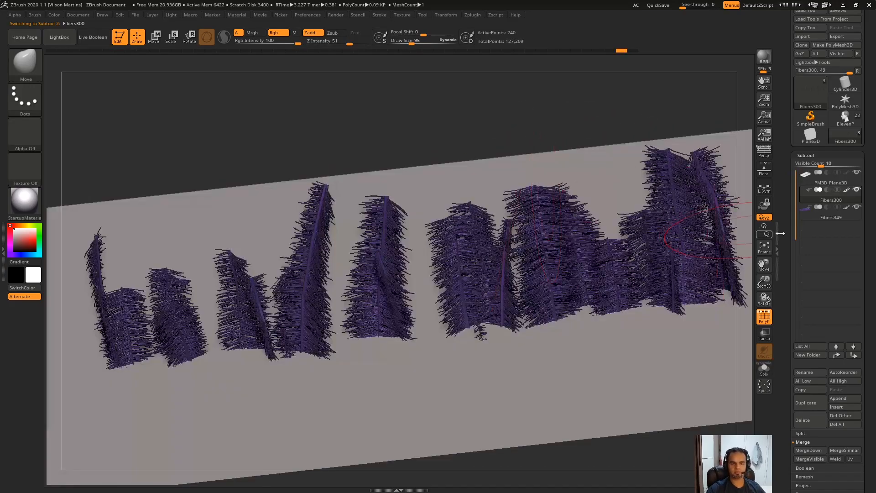
left_click(804, 219)
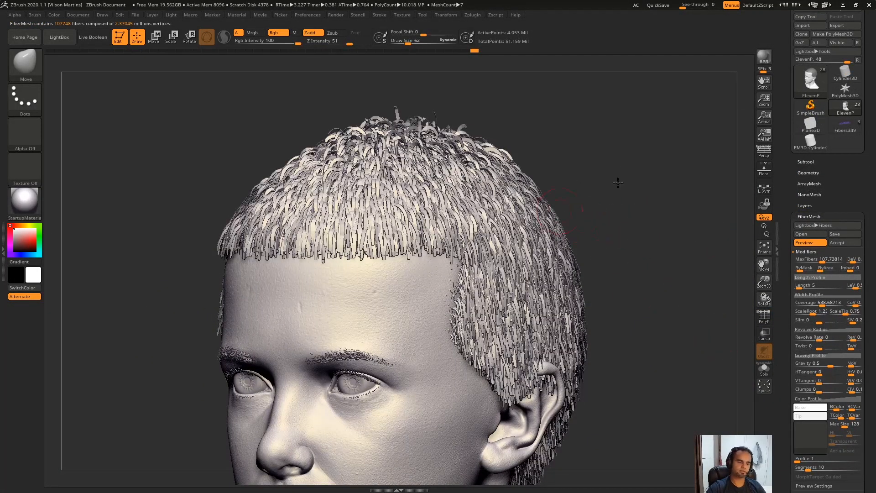
Step: Set Clumps to 1 for the head's hair fibers and examine the hair from the side and front
left_click_drag(618, 182, 540, 169)
left_click_drag(641, 199, 710, 218)
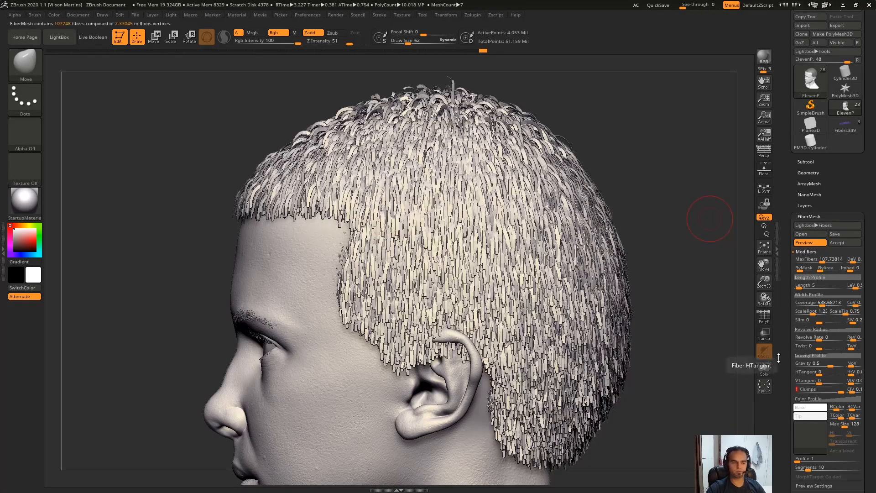
left_click_drag(577, 336, 726, 186)
left_click_drag(646, 209, 439, 207)
left_click_drag(649, 165, 712, 183)
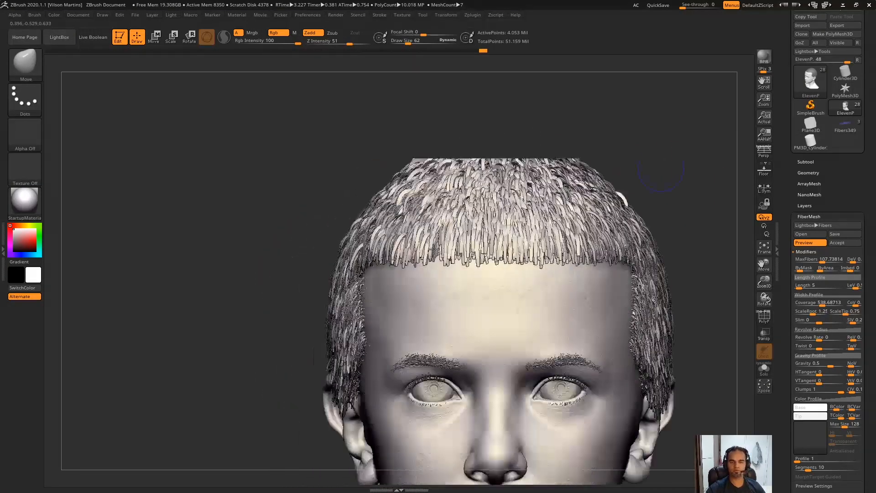
Step: Lower the head's subdivision level and regenerate the hair fiber preview on the coarser mesh
left_click(809, 173)
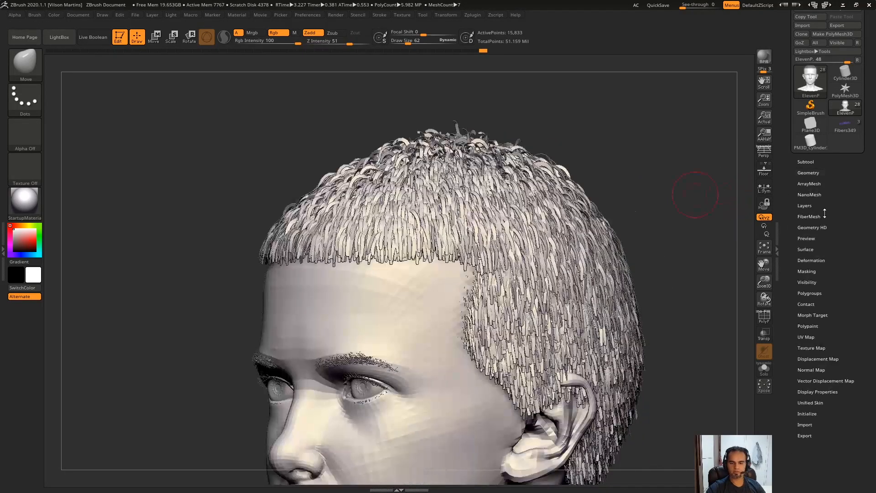
left_click(809, 216)
left_click(818, 243)
left_click(818, 244)
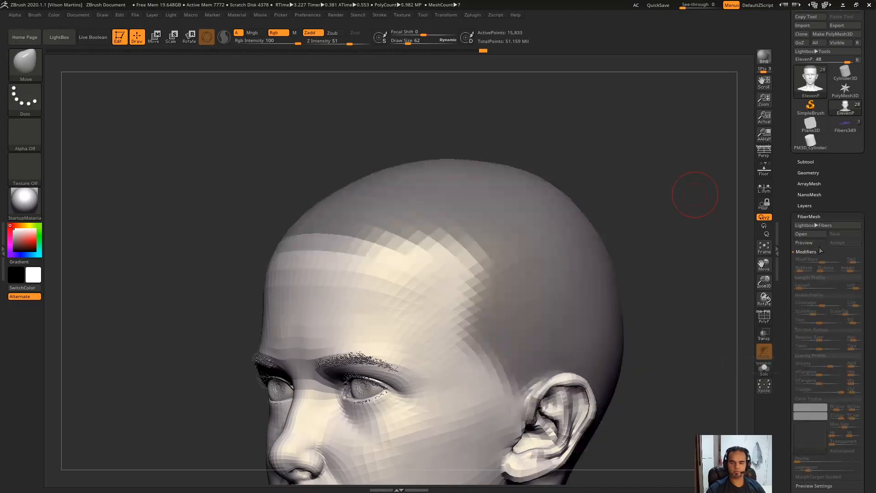
left_click_drag(680, 203, 589, 224)
right_click_drag(579, 229, 448, 389, "ctrl")
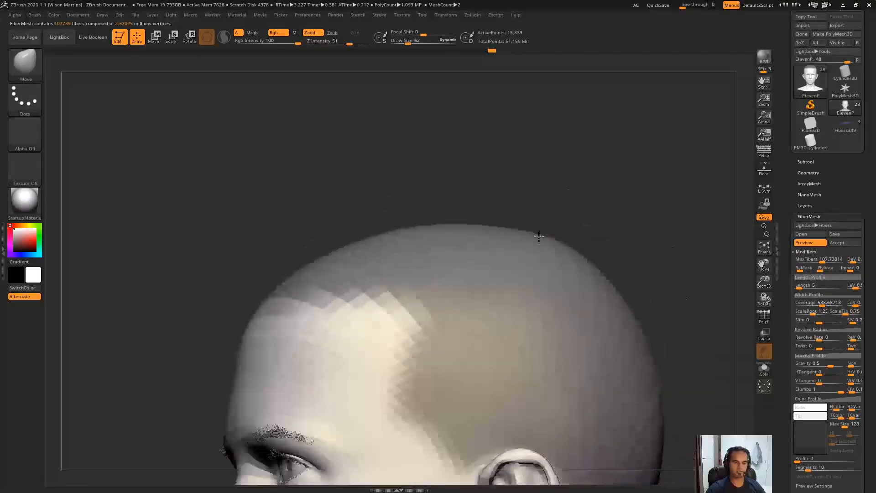
right_click_drag(690, 194, 485, 210, "alt")
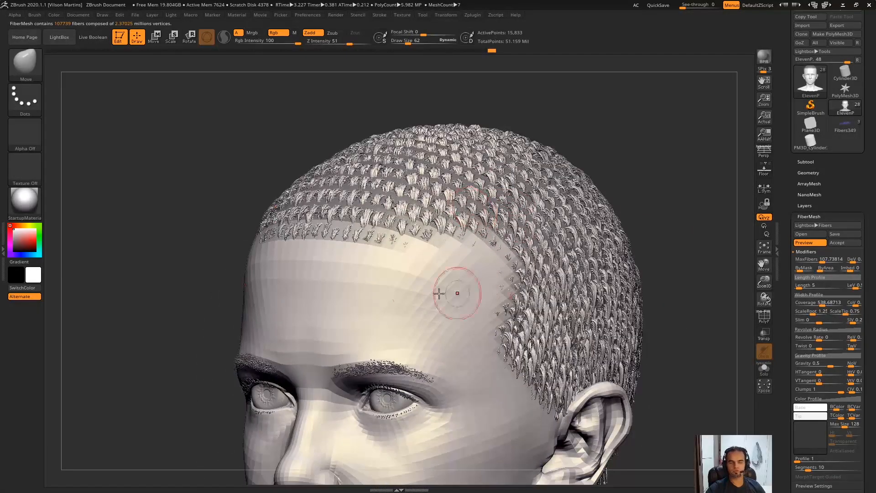
right_click_drag(498, 261, 513, 288, "ctrl")
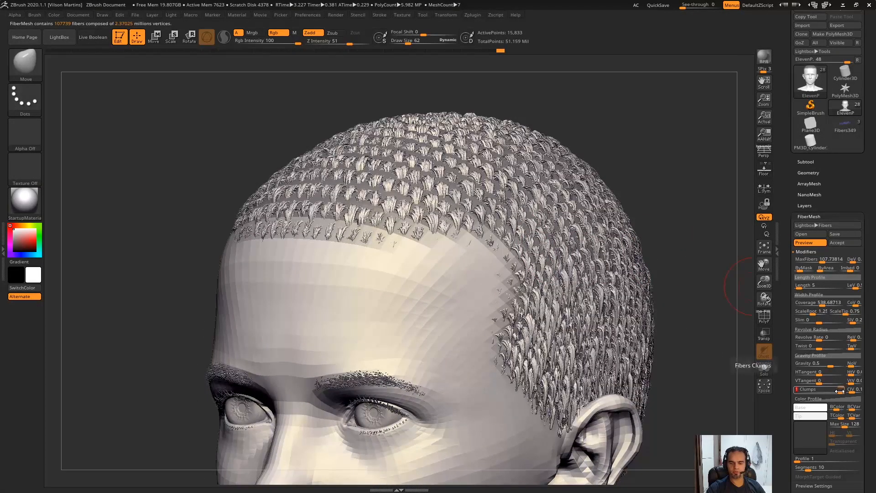
Step: Reduce Clumps to about 0.58, examine the hair from the front, and return to the FiberMesh settings
left_click_drag(834, 391, 833, 391)
right_click_drag(724, 331, 708, 238, "ctrl")
right_click_drag(707, 238, 644, 173)
mouse_move(592, 210)
right_mouse_down()
mouse_move(607, 190)
mouse_move(601, 211)
right_mouse_up()
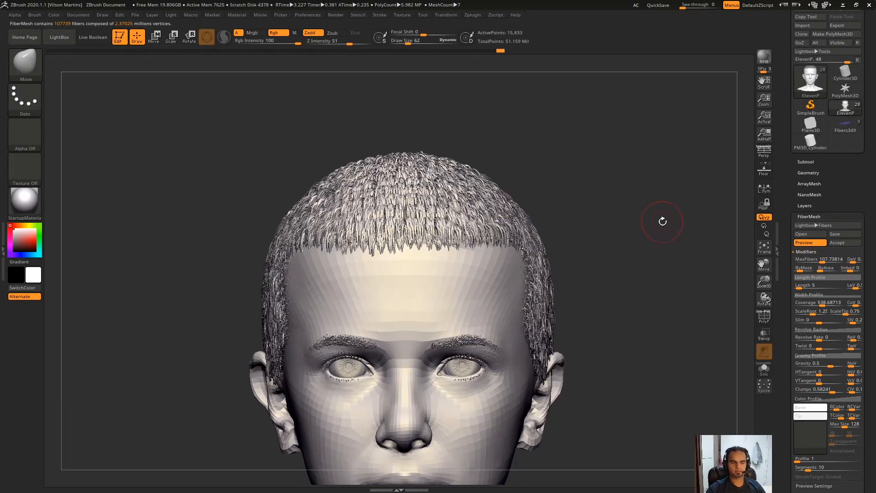
left_click(835, 172)
left_click(838, 173)
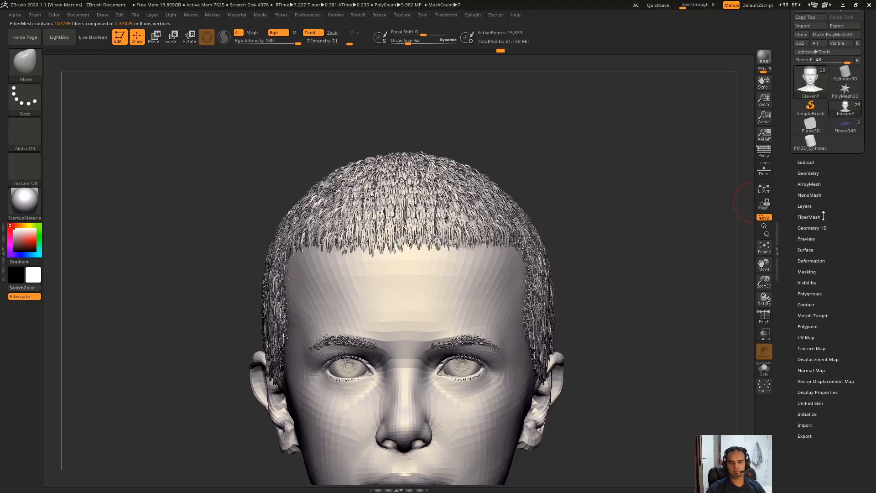
left_click(823, 216)
Step: Reduce the hair's Clumps to about 0.32 and inspect the fibers around the head
left_click_drag(785, 338, 784, 325)
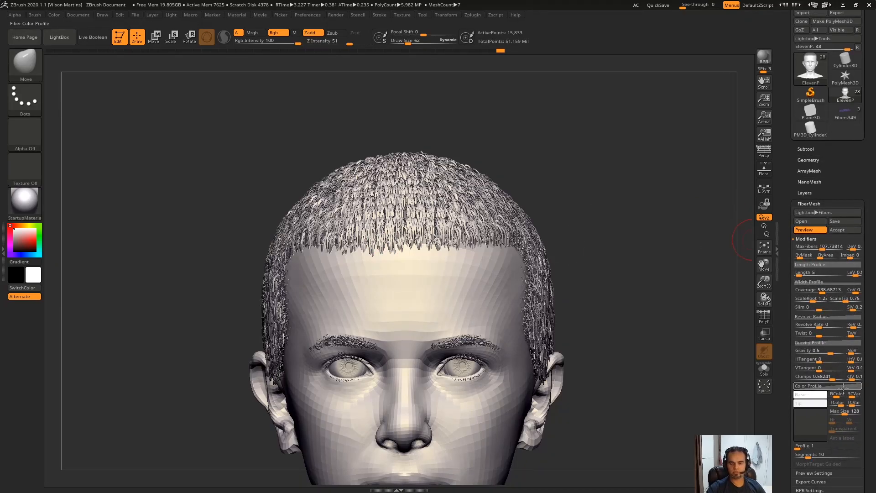
right_click_drag(657, 248, 637, 246)
right_click_drag(637, 247, 648, 259, "ctrl")
right_click_drag(684, 284, 702, 261, "ctrl")
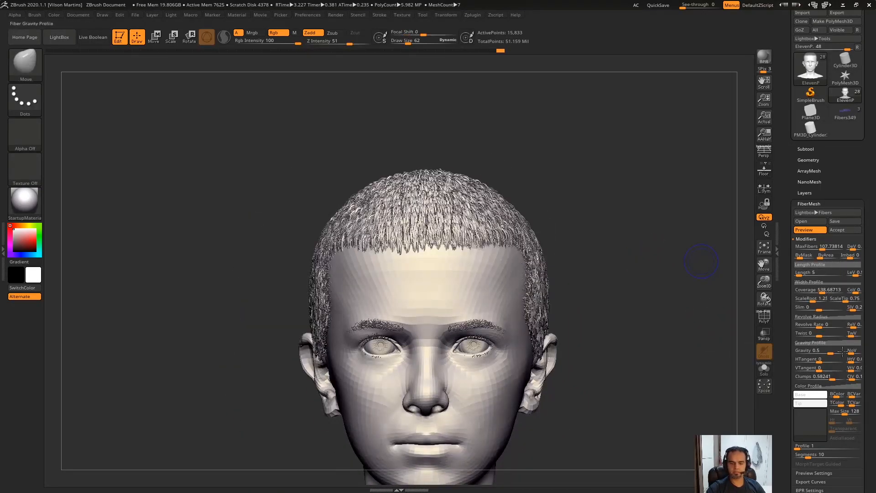
right_click_drag(668, 188, 691, 192, "ctrl")
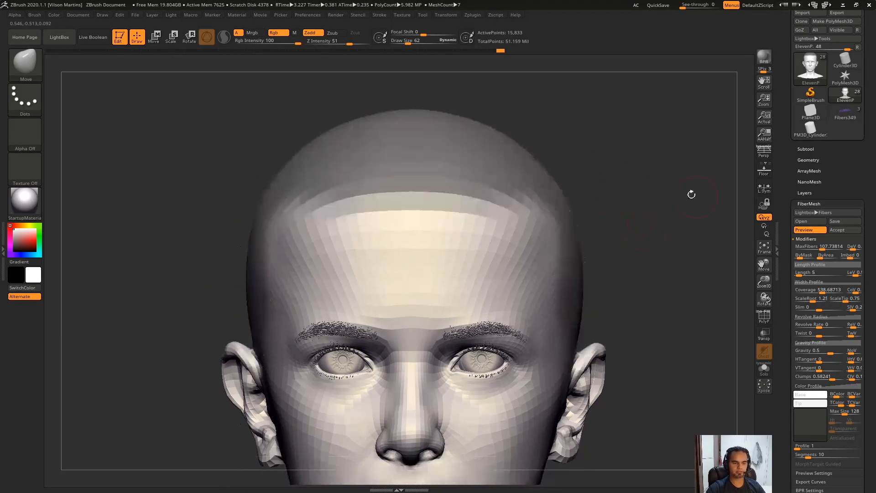
left_click_drag(856, 379, 827, 379)
right_click_drag(717, 169, 571, 114)
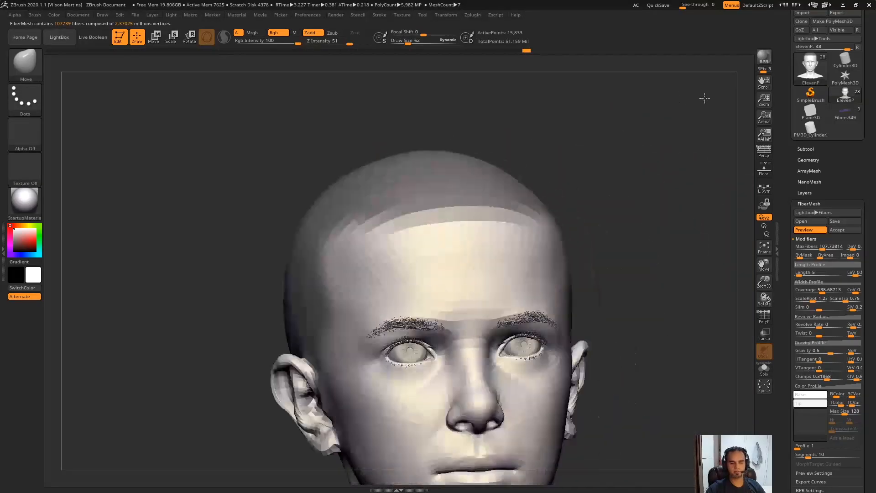
Step: Colour the hair fibers with a bright green Base and a red Tip, and inspect the blend up close
scroll(822, 319, "down", 2)
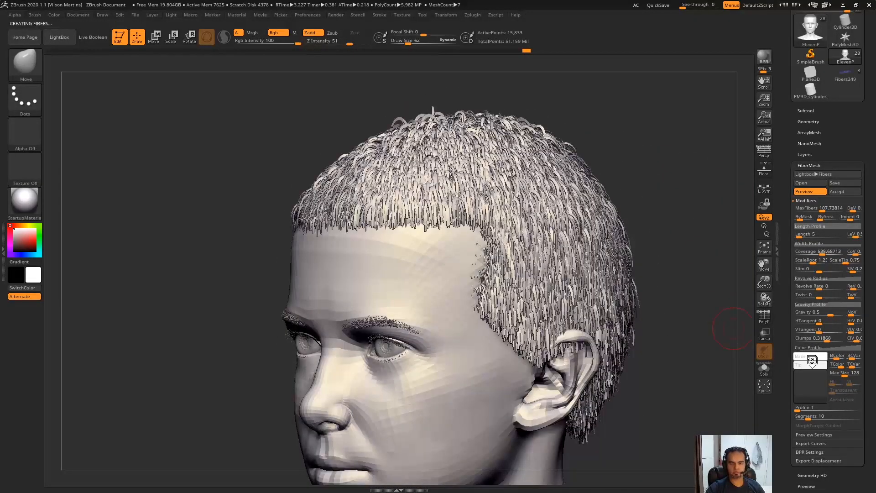
left_click(810, 357)
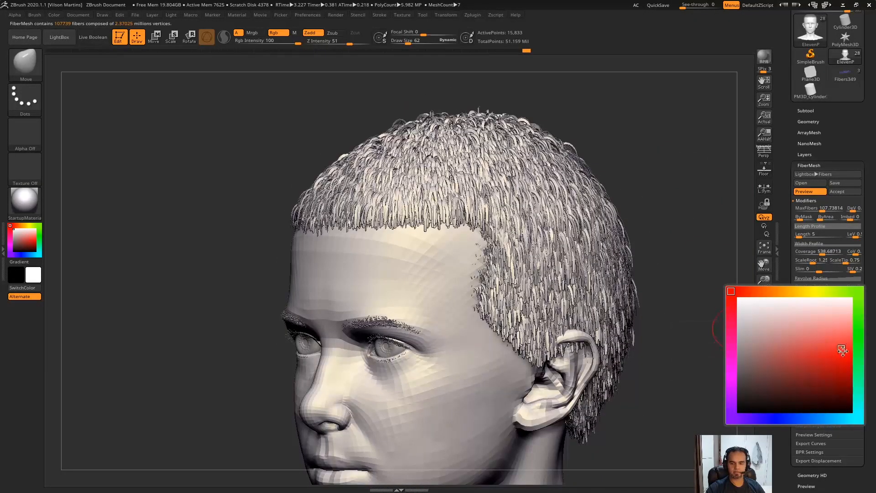
left_click(859, 295)
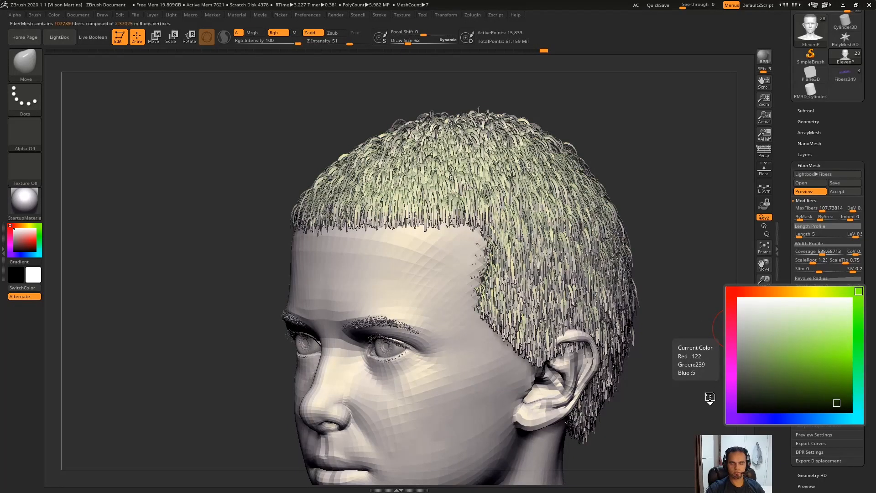
left_click(848, 356)
left_click(823, 366)
left_click(850, 369)
left_click_drag(689, 207, 689, 249, "alt")
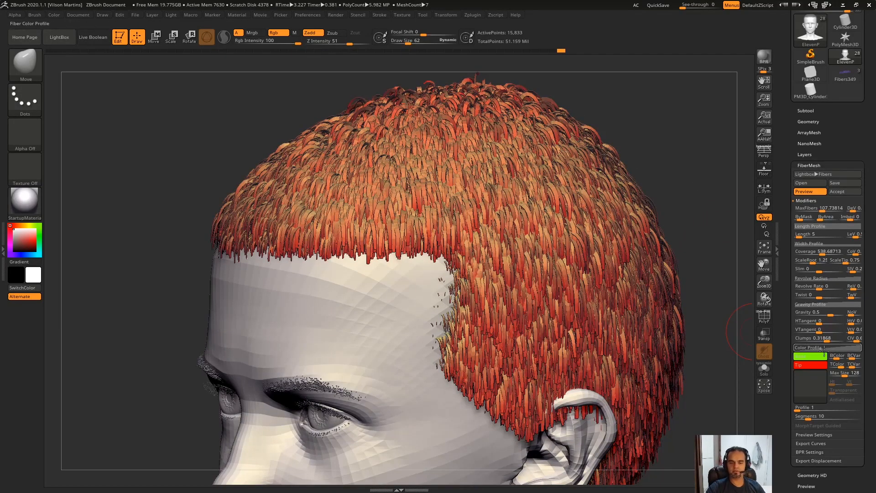
Step: Shape the fibers' Color Profile curve with a high peak near its start and a dip at about H 0.64
left_click(824, 348)
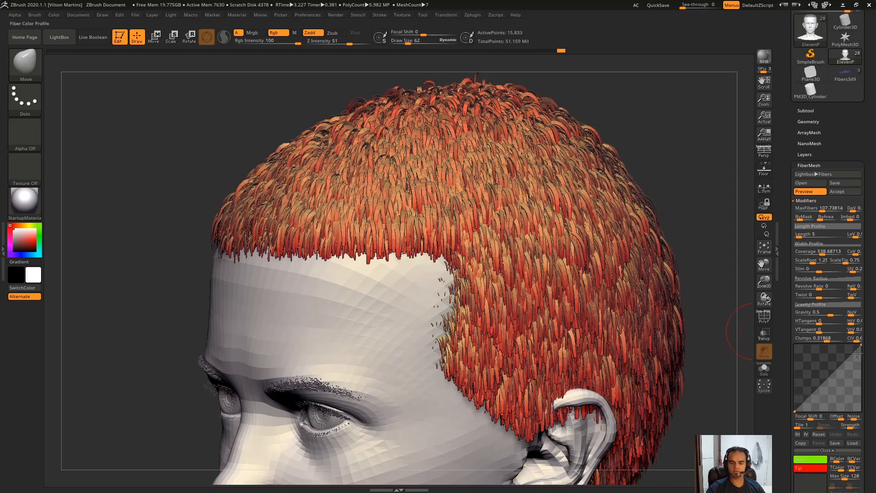
left_click_drag(741, 357, 708, 305)
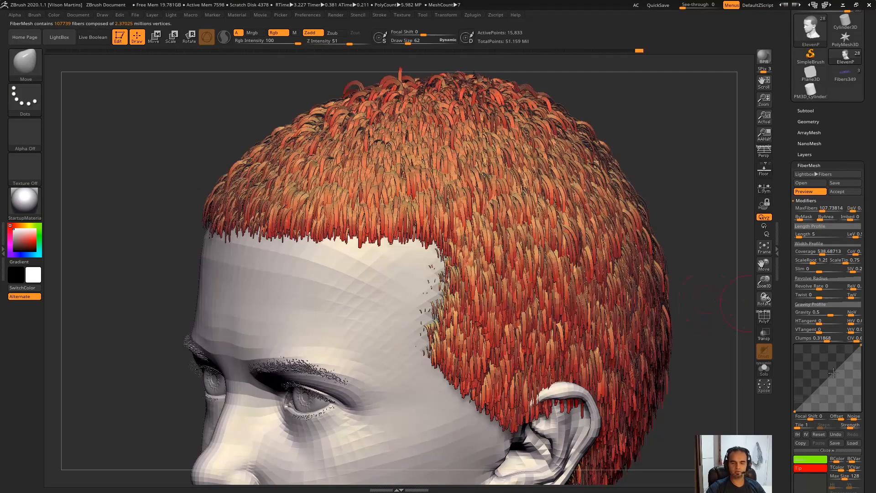
left_click_drag(804, 401, 806, 387)
left_click_drag(840, 361, 838, 405)
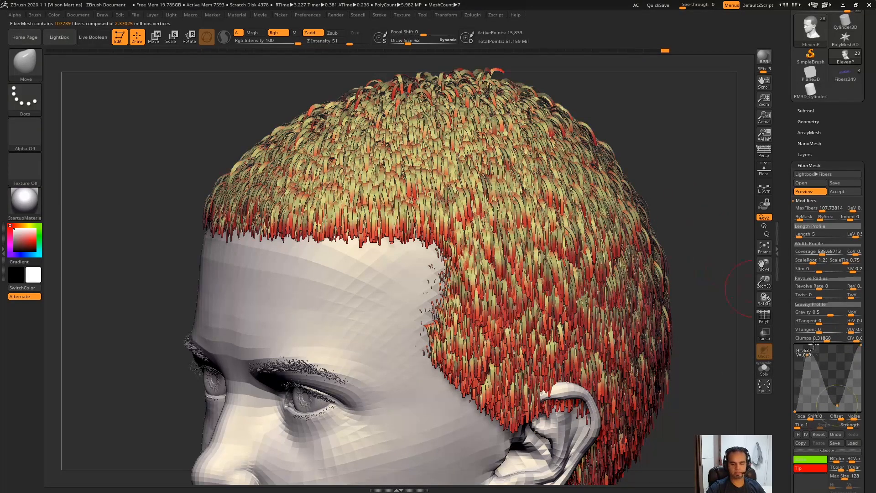
left_click_drag(808, 355, 816, 348)
Step: Remove the added points from the Color Profile curve to restore the straight base-to-tip blend
left_click_drag(838, 405, 845, 312)
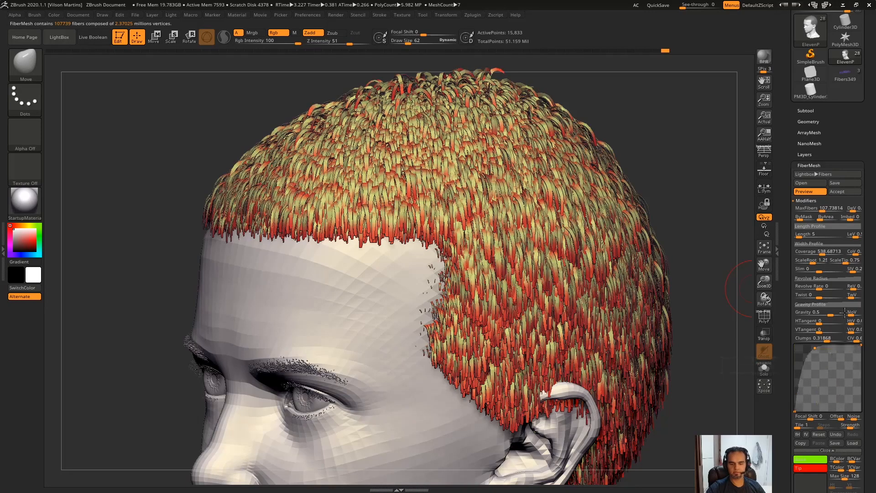
left_click_drag(816, 349, 783, 327)
left_click_drag(726, 319, 715, 309)
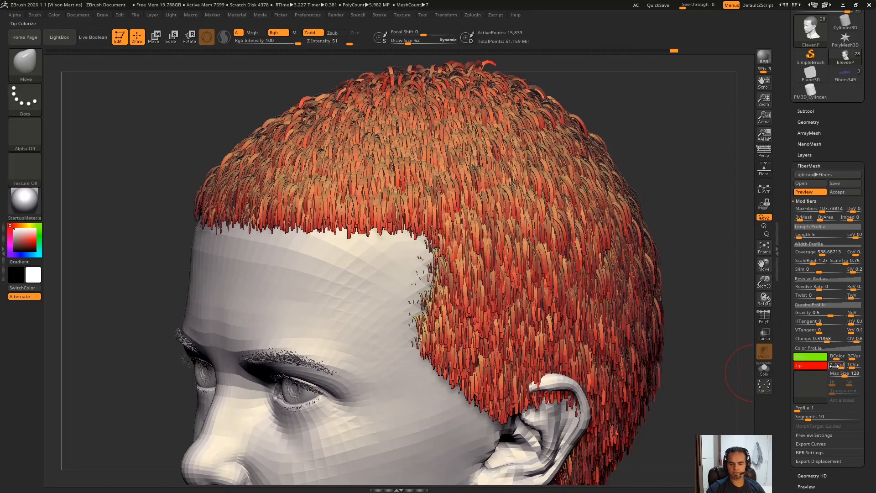
left_click_drag(697, 279, 695, 277)
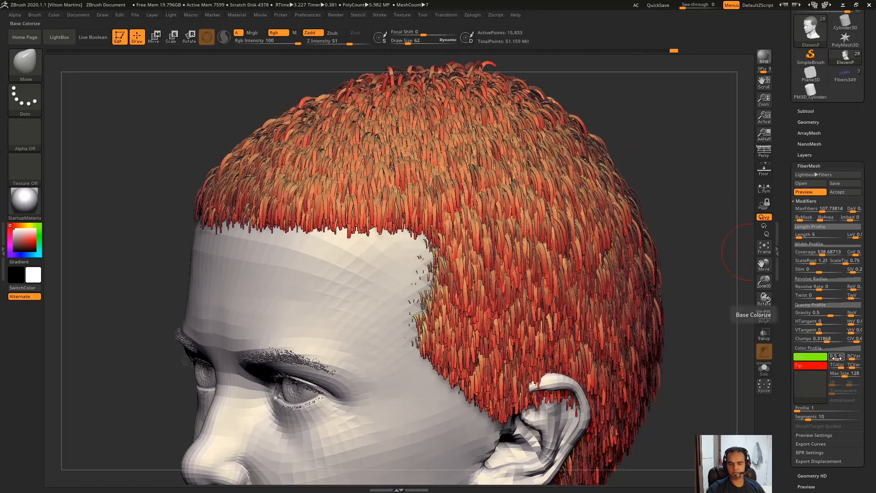
Step: Set the fibers' Base Colorize to 0 and try lowering the Tip Colorize to 0 and about 0.086
left_click_drag(837, 360, 817, 357)
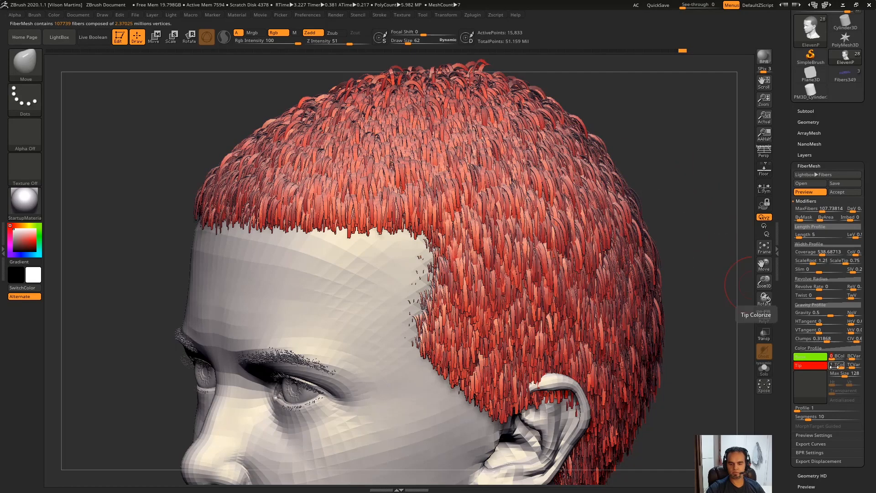
left_click_drag(845, 368, 663, 350)
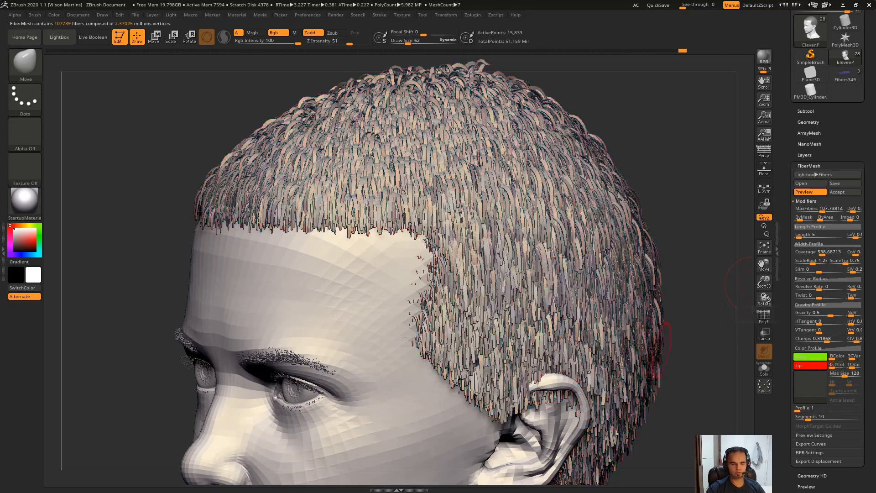
left_click_drag(837, 363, 845, 364)
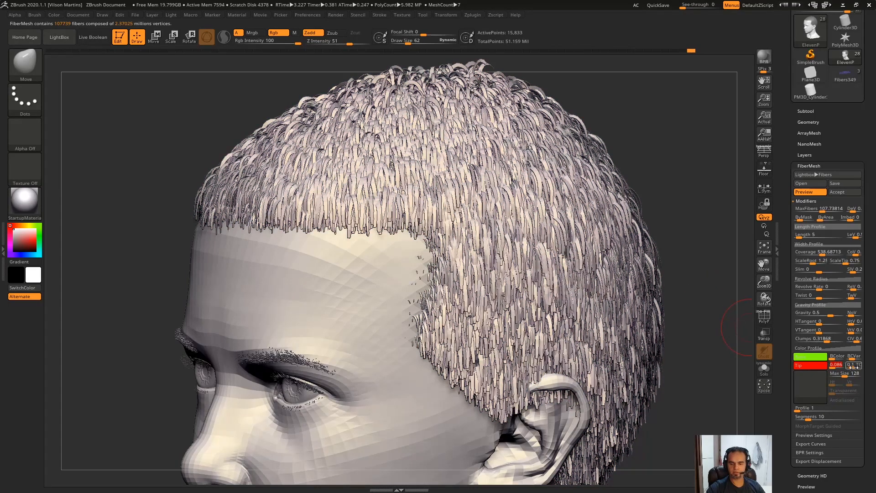
left_click_drag(702, 395, 798, 398)
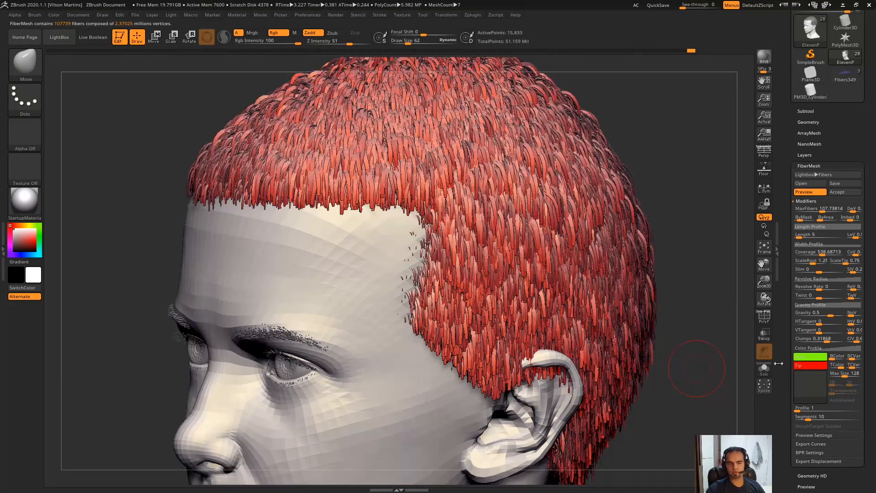
left_click_drag(683, 286, 686, 256)
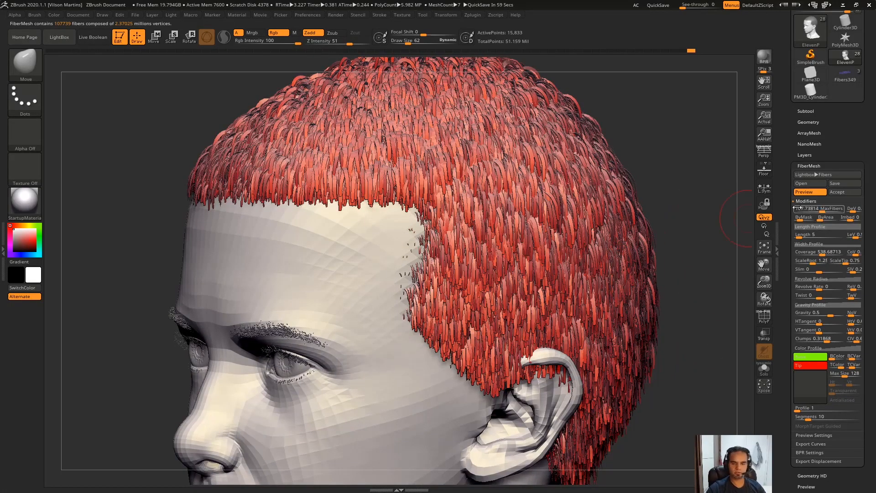
Step: Widen the fibers by setting Coverage to about 4403.69 with ScaleRoot and ScaleTip at 1, and inspect the strips up close
left_click_drag(821, 252, 841, 251)
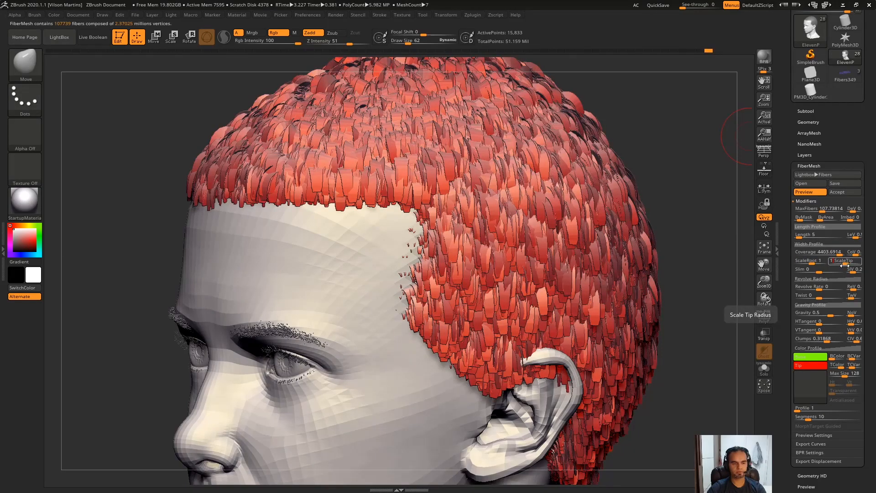
left_click(841, 244)
left_click_drag(859, 282, 863, 275)
right_click_drag(690, 242, 692, 271, "ctrl")
right_click_drag(409, 185, 632, 273, "alt")
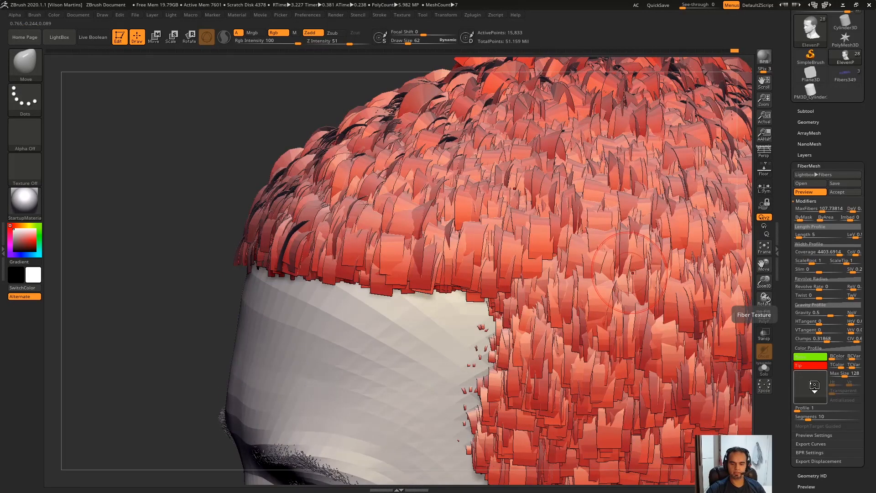
Step: Try Texture 39, the grey stripe gradient, as the fiber texture, accepting its automatic resize
left_click(811, 387)
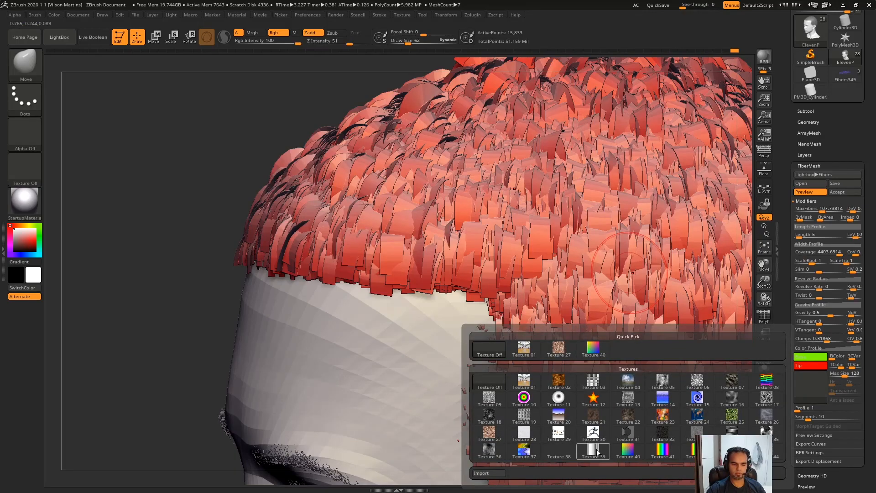
left_click(593, 451)
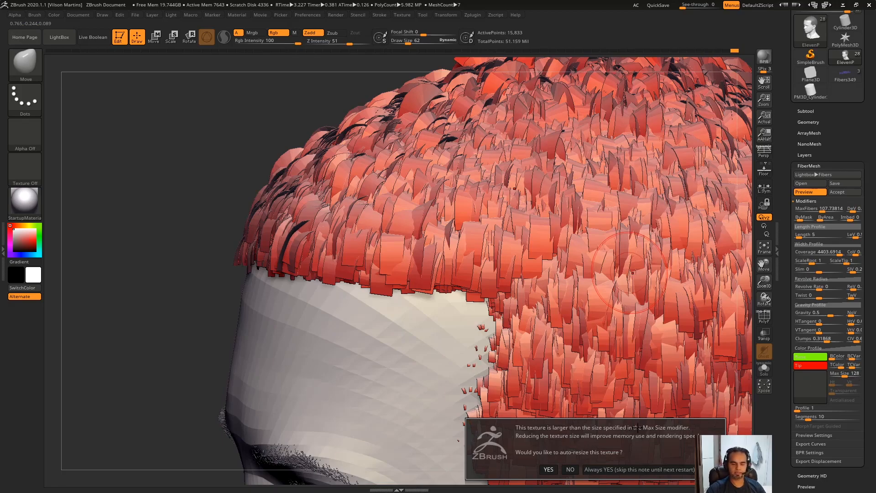
left_click(549, 470)
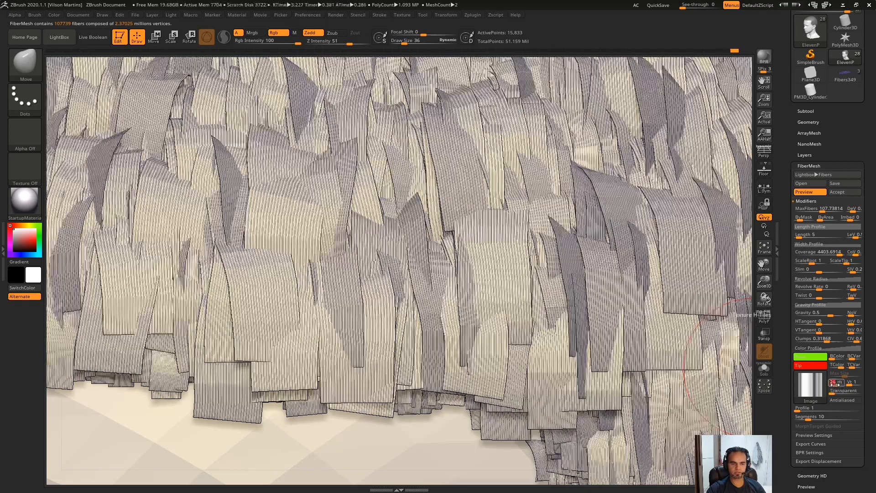
Step: Set both the horizontal and vertical tiling of the fiber texture to 2
left_click(841, 385)
type("2")
key("Return")
left_click(853, 382)
type("2")
key("Return")
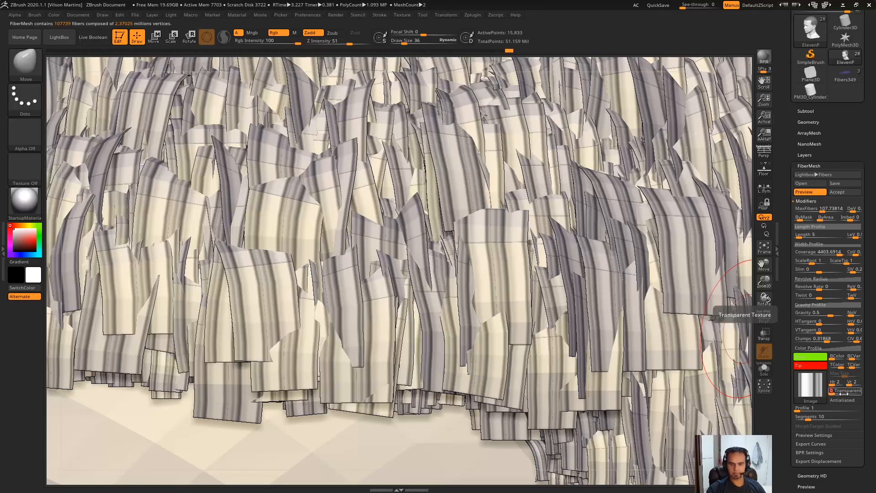
Step: Raise the fiber texture's transparency, enable Antialiased, and inspect the textured strips over the head
type("6")
key("Return")
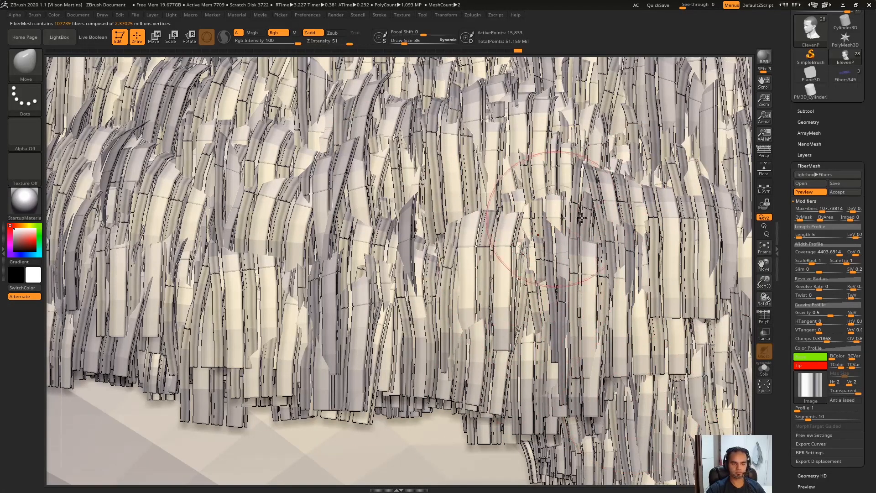
left_click(842, 400)
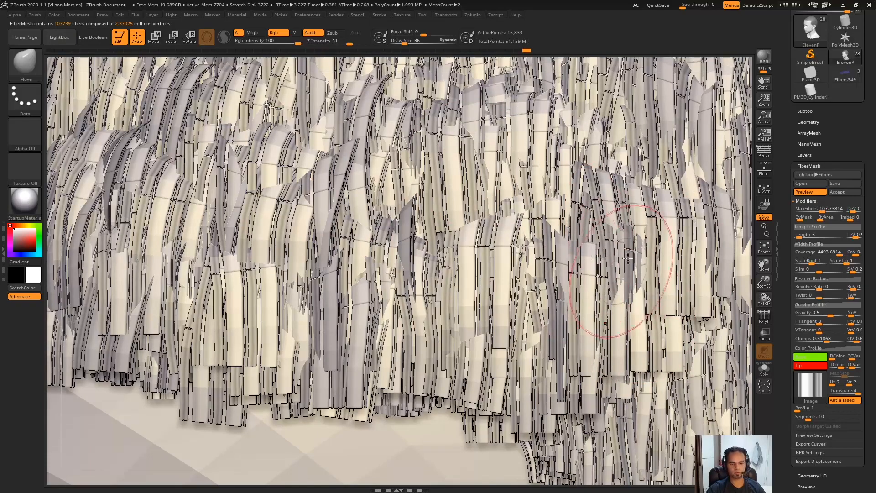
right_click_drag(622, 281, 492, 178, "ctrl")
right_click_drag(733, 85, 646, 152)
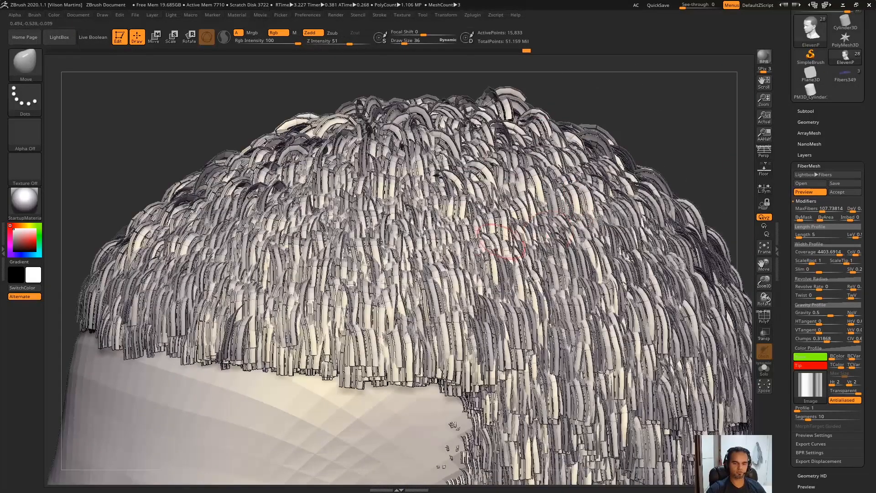
right_click_drag(689, 122, 539, 132, "ctrl")
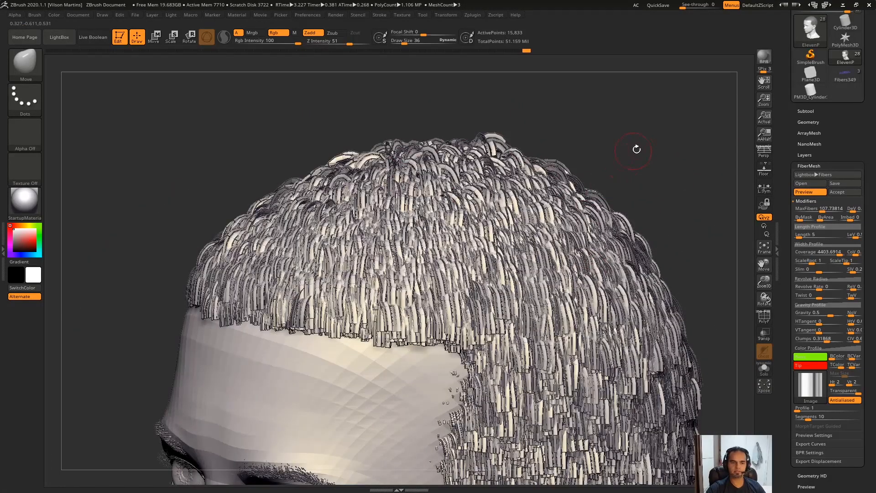
right_click_drag(641, 141, 660, 167)
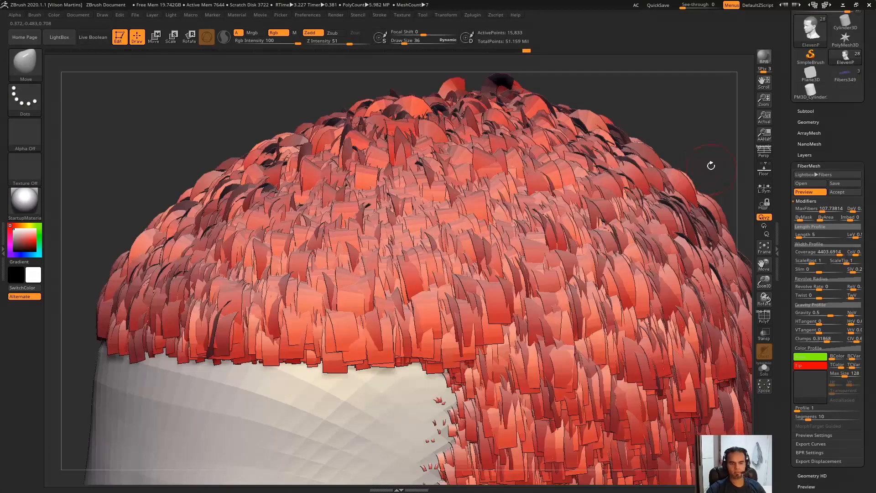
Step: Set the fibers' Profile to 2, accept the single-sided fiber recommendation, and inspect the hair from several angles
right_click_drag(712, 166, 671, 157, "ctrl")
right_click_drag(726, 167, 517, 202)
right_click_drag(568, 228, 745, 305)
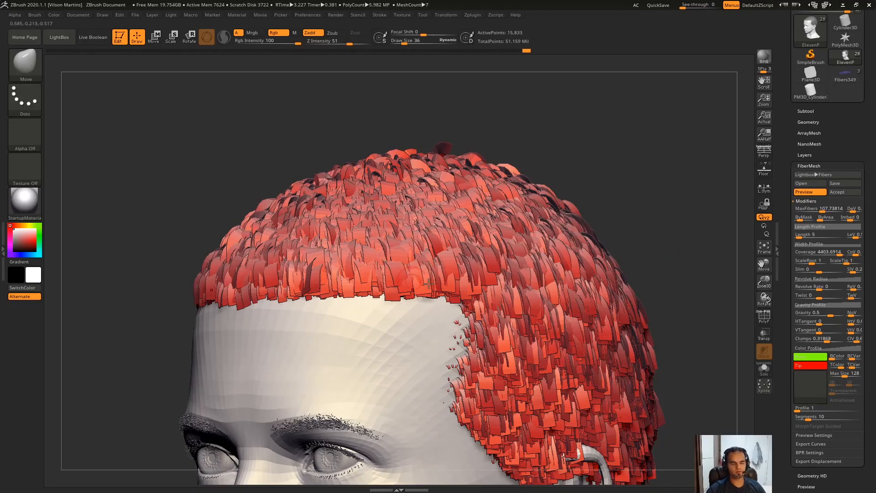
left_click(813, 409)
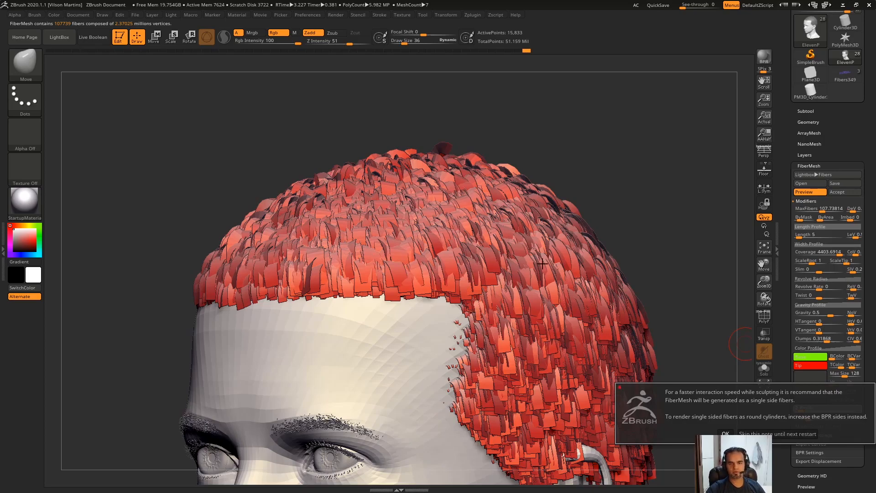
left_click(725, 434)
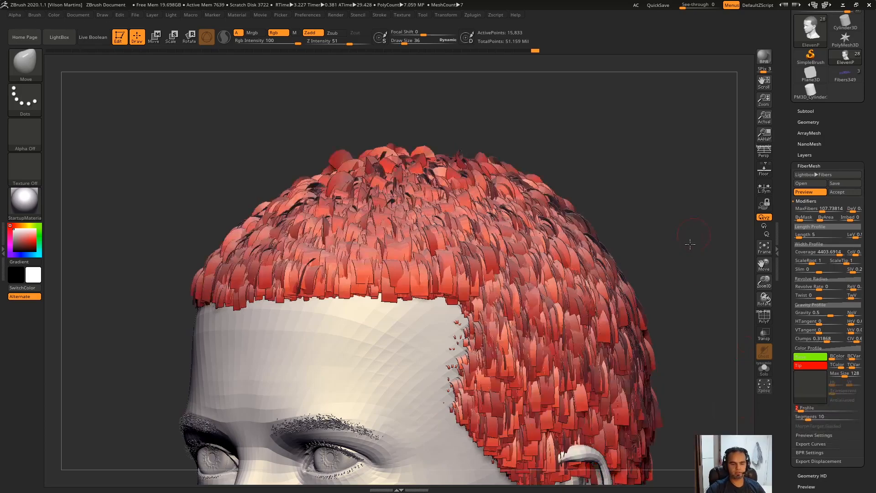
left_click_drag(690, 239, 671, 260)
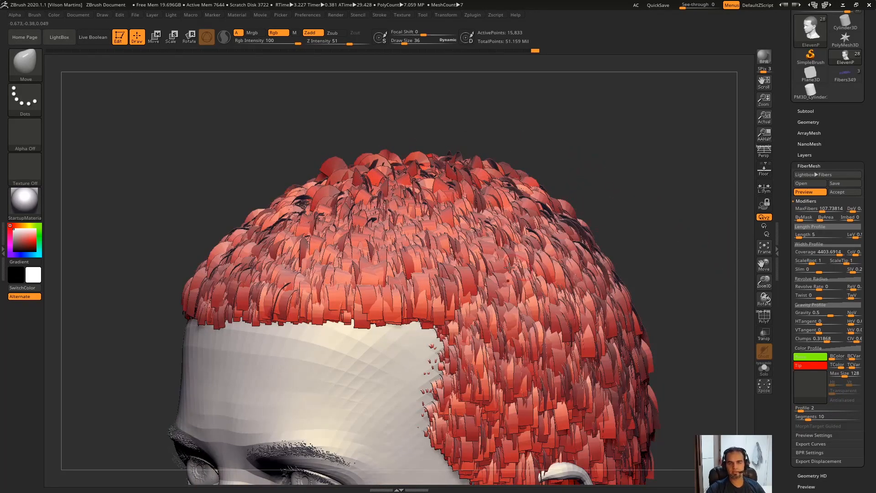
left_click_drag(431, 122, 603, 239)
left_click_drag(637, 137, 630, 215)
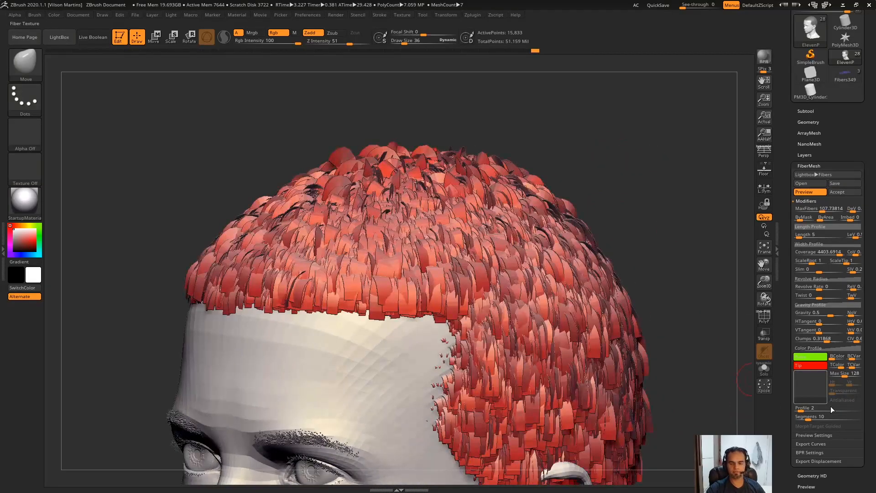
Step: Raise the fibers' Profile to 3 and inspect the solid strips up close at the hairline
left_click_drag(800, 411, 805, 412)
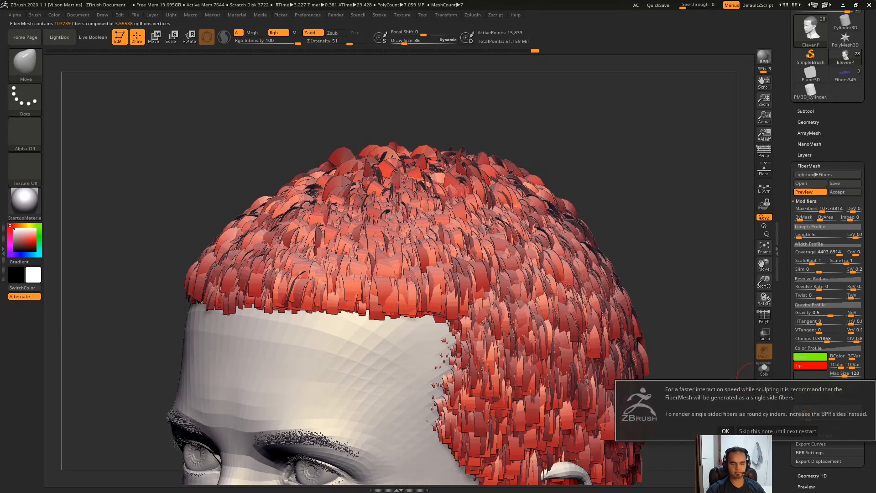
right_click_drag(483, 263, 416, 453)
right_click_drag(485, 317, 541, 237)
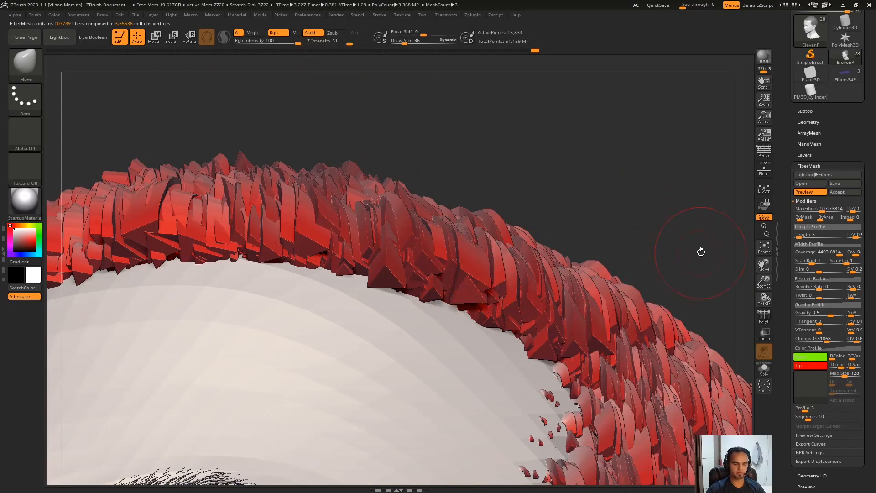
right_click_drag(701, 254, 695, 117, "ctrl")
right_click_drag(621, 235, 481, 155)
right_click_drag(602, 128, 683, 225)
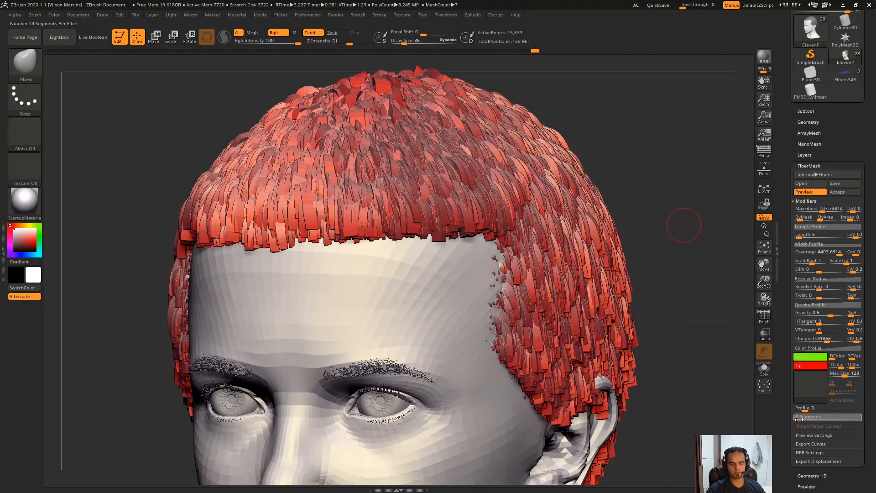
Step: Try the fibers with 2 Segments, settle on 6 Segments, and compare the curvature around the head
left_click(799, 419)
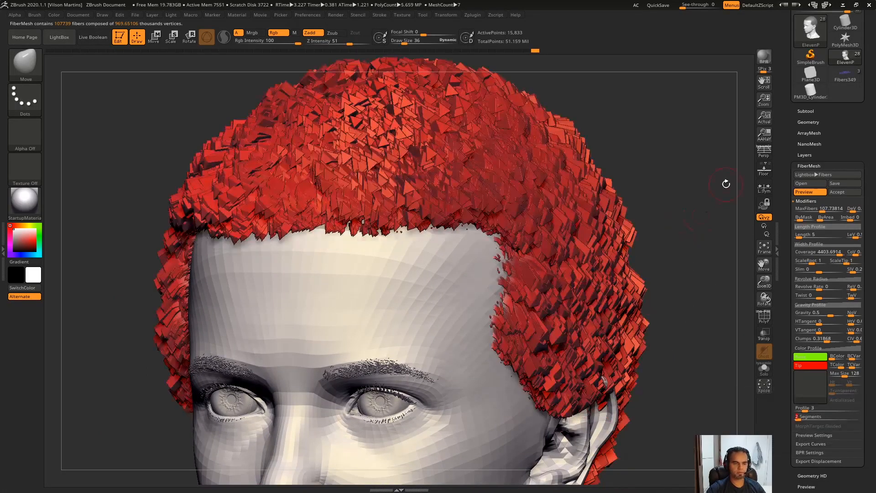
right_click_drag(724, 187, 649, 222)
left_click(804, 419)
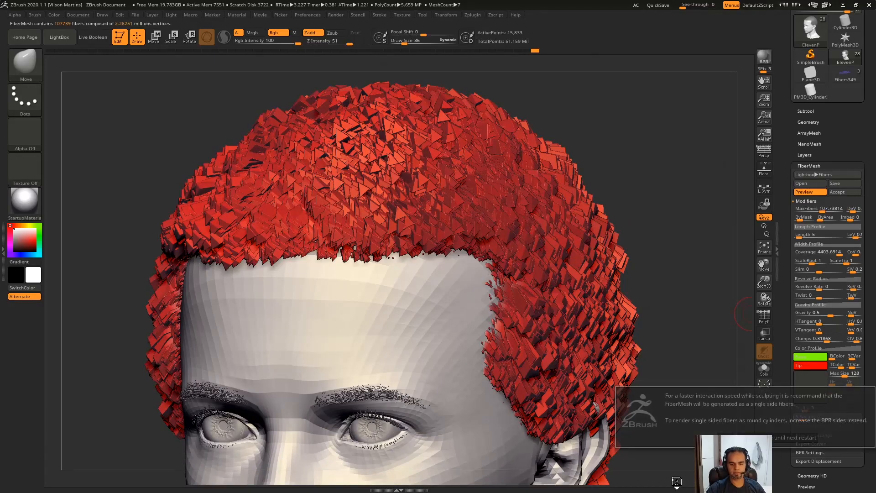
right_click_drag(720, 269, 741, 304)
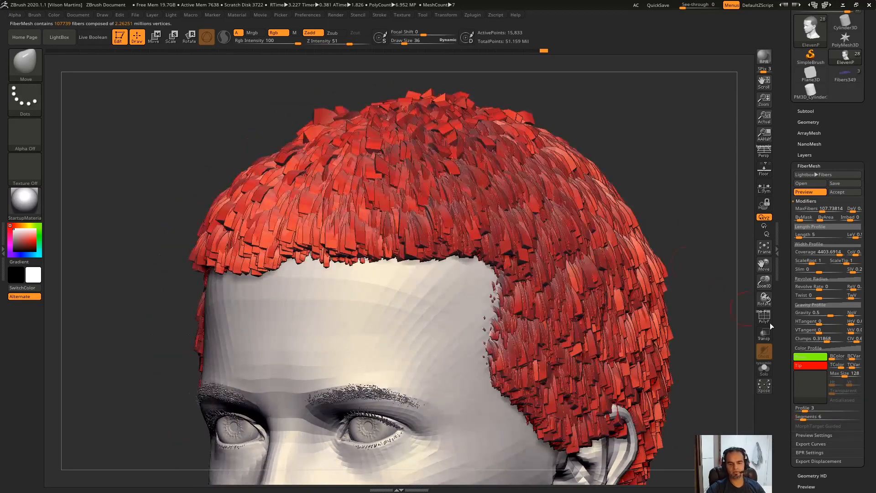
Step: Return the fibers' Profile to 1 and view the head from the front
scroll(822, 351, "down", 1)
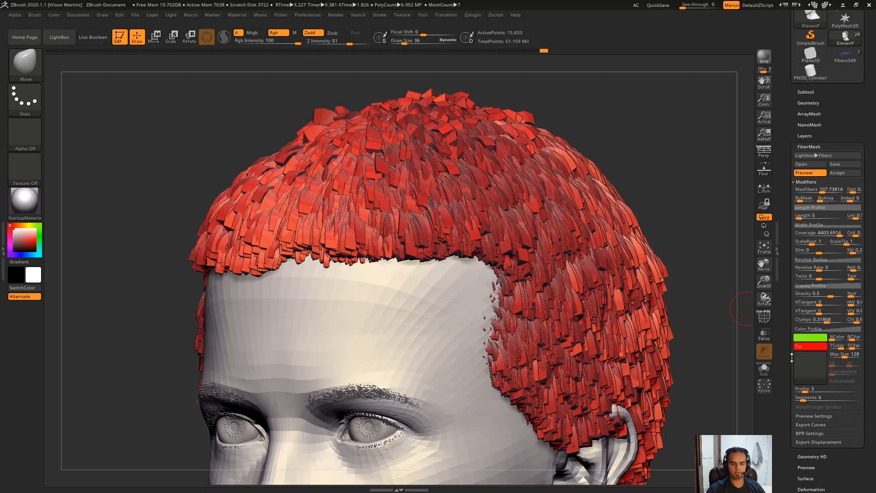
left_click(799, 392)
right_click_drag(664, 322, 686, 343, "shift")
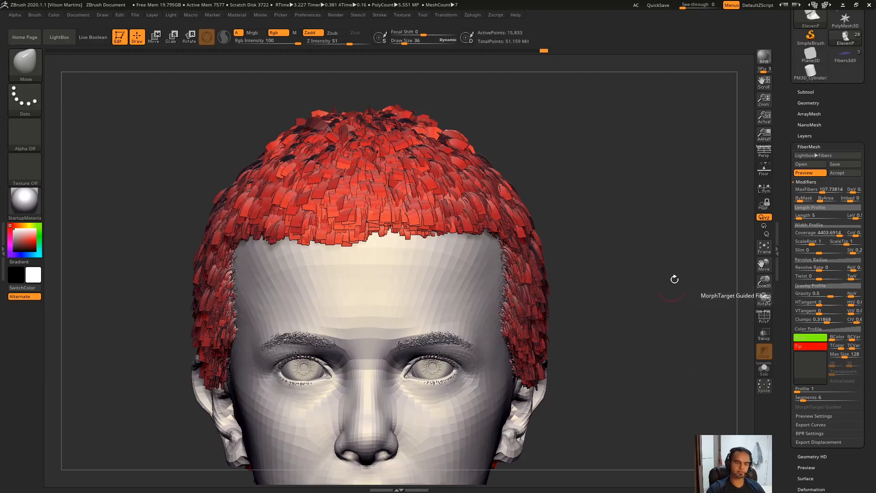
Step: Turn off the fiber preview on the head and clear the scalp mask
left_click_drag(671, 319, 716, 264)
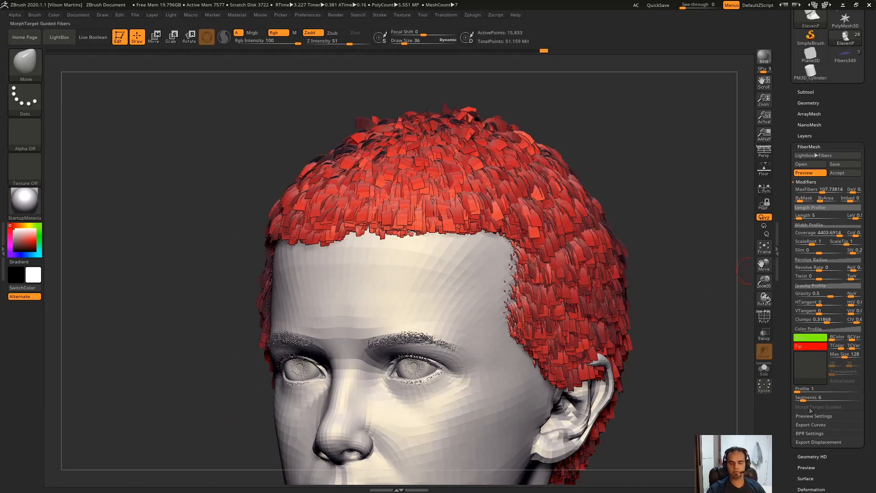
left_click(810, 173)
left_click_drag(678, 245, 637, 203)
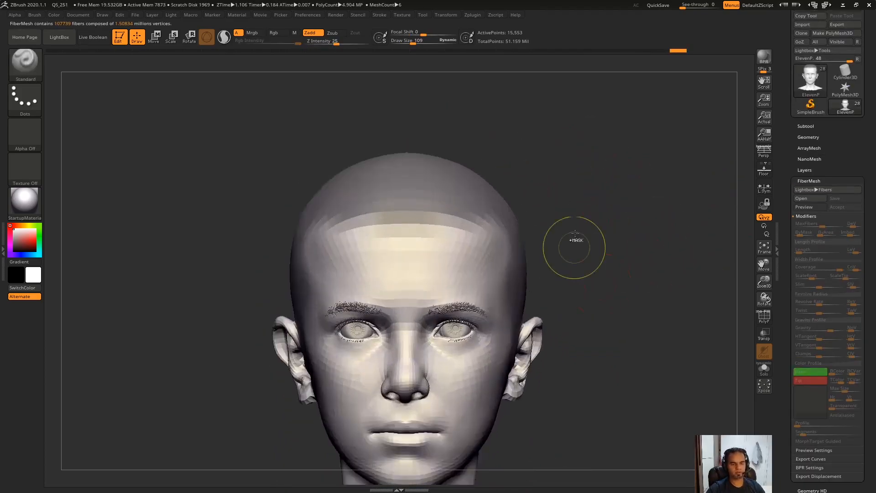
left_click_drag(576, 261, 680, 404, "ctrl")
left_click_drag(693, 289, 686, 277, "alt")
Step: Unhide the rest of the body mesh and store its current shape as a morph target
left_click(810, 182)
left_click_drag(840, 267, 858, 229)
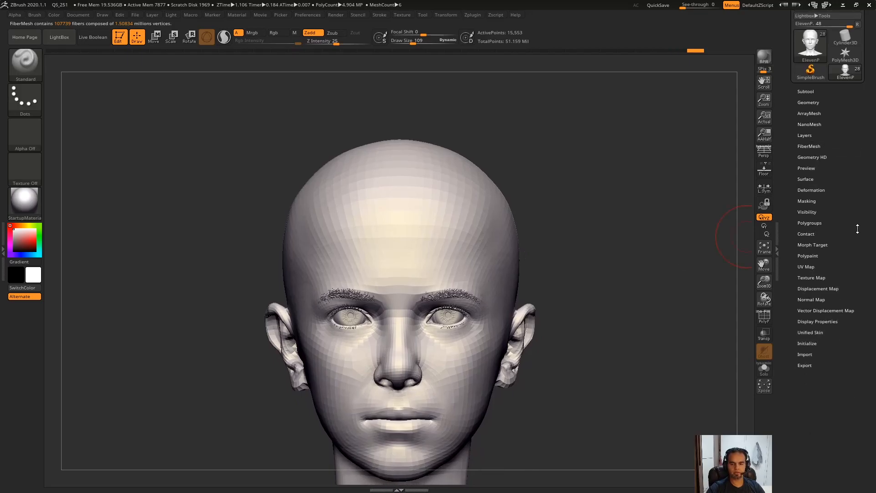
left_click(837, 245)
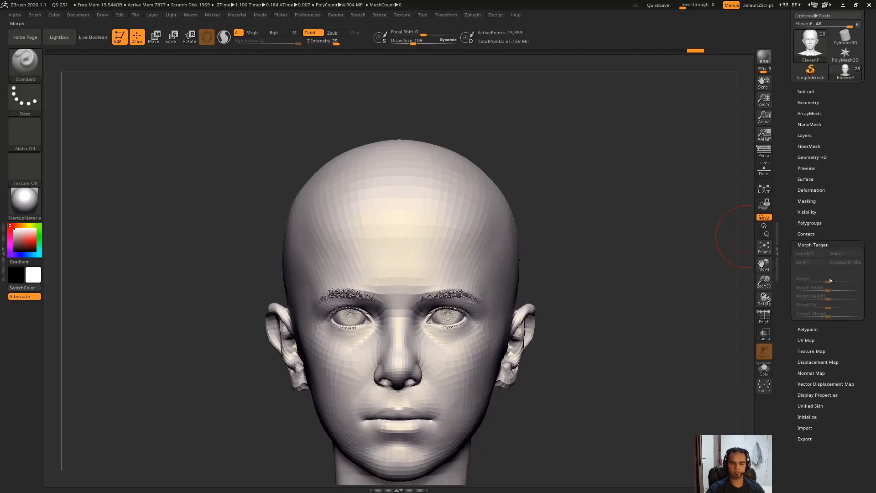
mouse_move(707, 262)
left_mouse_down("alt")
mouse_move(655, 311)
mouse_move(659, 273)
left_mouse_up("alt")
mouse_move(659, 273)
left_mouse_down()
mouse_move(628, 300)
mouse_move(543, 311)
left_mouse_up()
left_click(583, 253, "ctrl+shift")
mouse_move(613, 237)
left_mouse_down("shift")
mouse_move(662, 219)
mouse_move(685, 265)
left_mouse_up("shift")
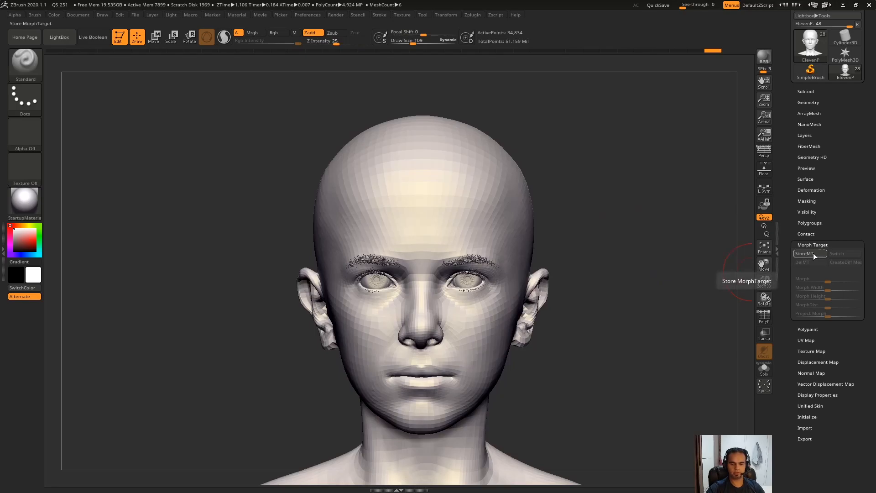
left_click(814, 254)
Step: Sculpt a raised, swept-back hair volume over the scalp with the ClayBuildup brush at draw size 182
left_click_drag(608, 329, 505, 260)
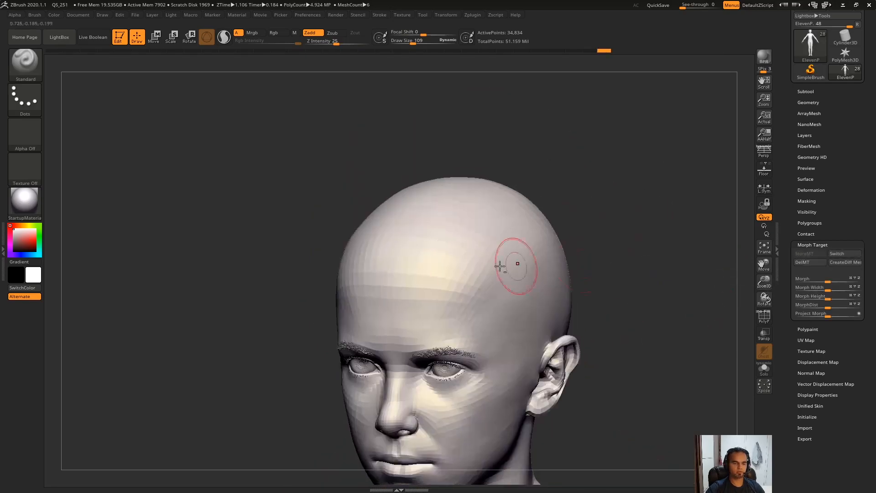
left_click(27, 68)
left_click(142, 74)
left_click_drag(639, 219, 639, 310)
mouse_move(527, 208)
left_mouse_down()
mouse_move(503, 262)
mouse_move(447, 269)
left_mouse_up()
left_click_drag(676, 265, 733, 202)
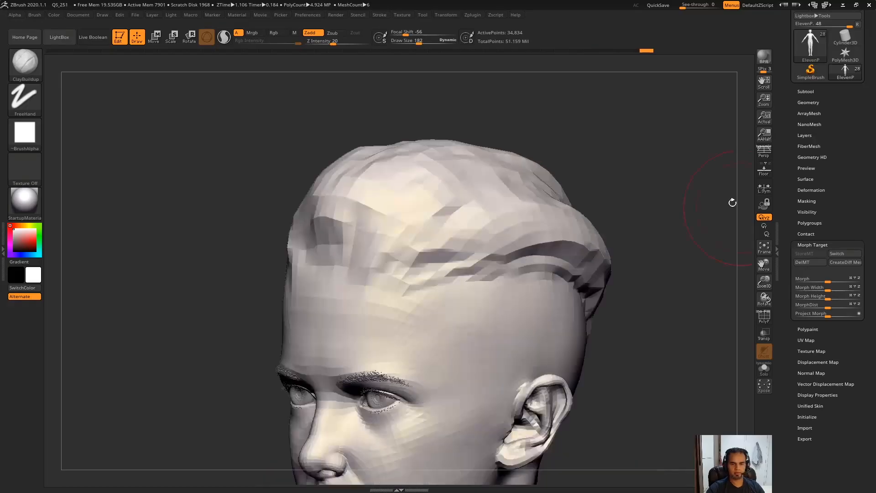
Step: Preview FiberMesh fibers on the sculpted body and examine their coverage over the head and shoulders
left_click(833, 145)
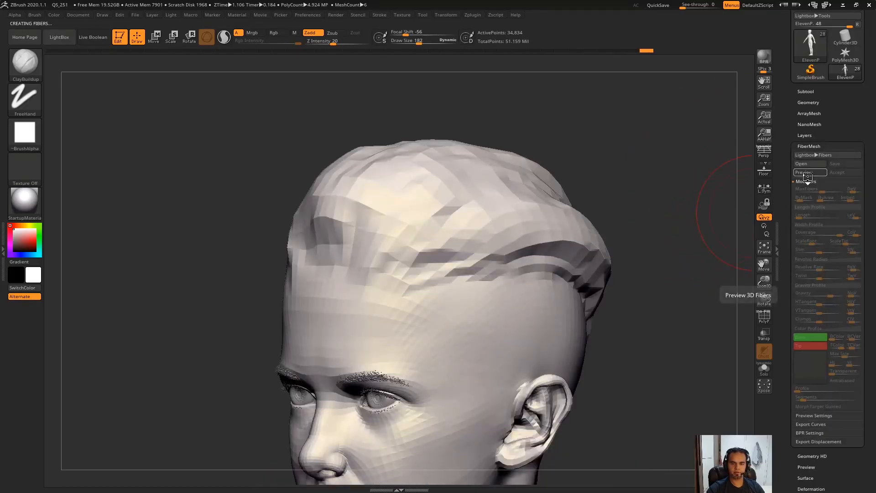
left_click(804, 172)
left_click_drag(653, 256, 658, 129, "alt")
left_click_drag(365, 265, 429, 282)
left_click_drag(620, 306, 606, 131, "alt")
left_click_drag(466, 206, 576, 205)
left_click_drag(634, 240, 500, 205)
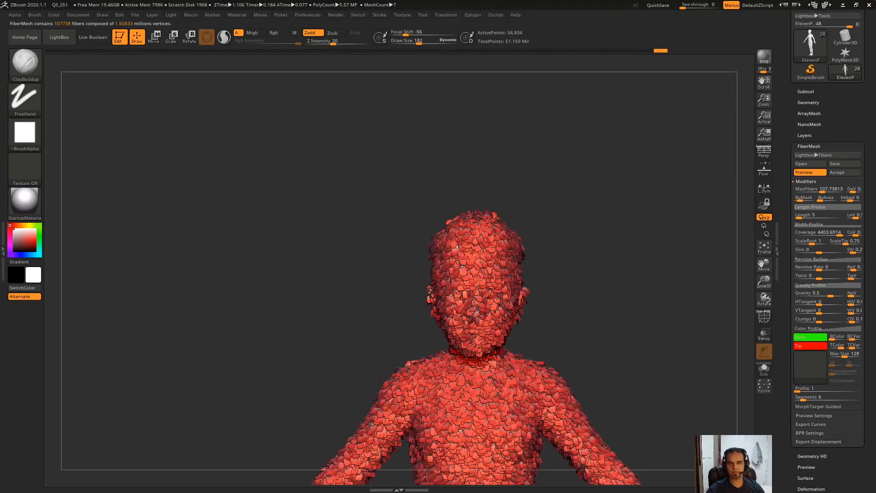
left_click_drag(564, 185, 698, 109, "alt")
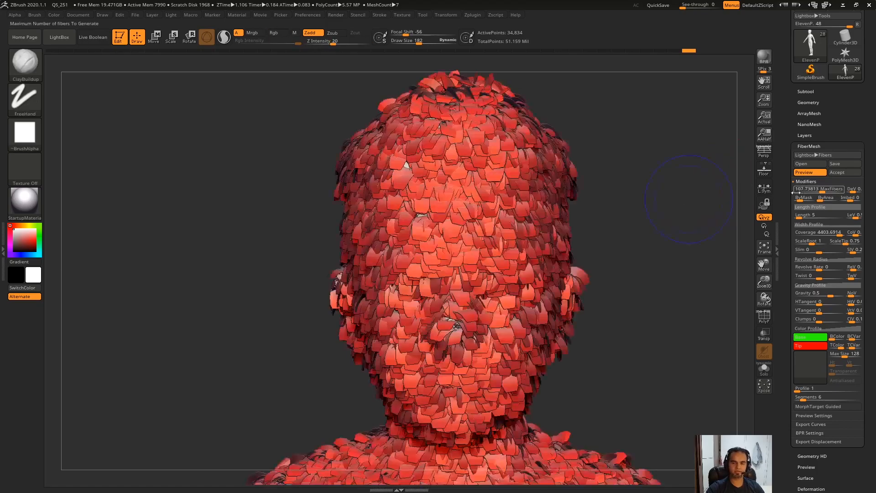
mouse_move(658, 215)
left_mouse_down("alt")
mouse_move(604, 150)
mouse_move(657, 205)
left_mouse_up("alt")
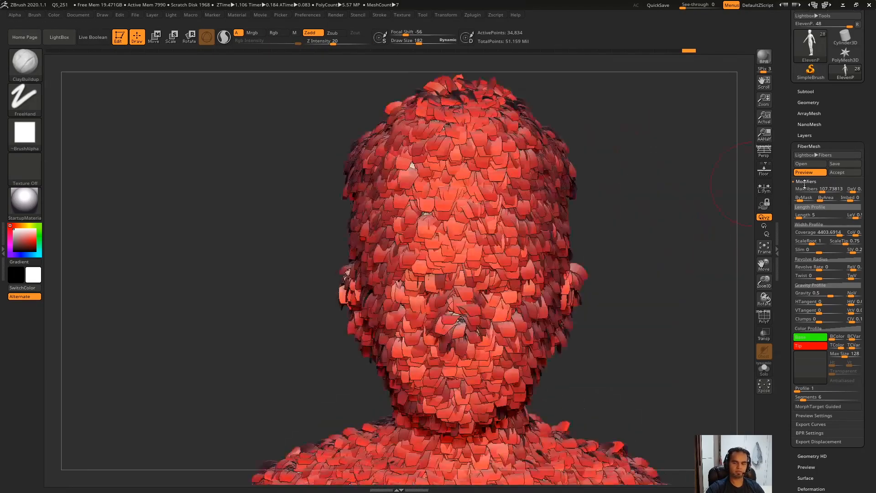
Step: Restart the fiber preview with MorphTarget Guided enabled and reduce MaxFibers to about 19.78
left_click(805, 174)
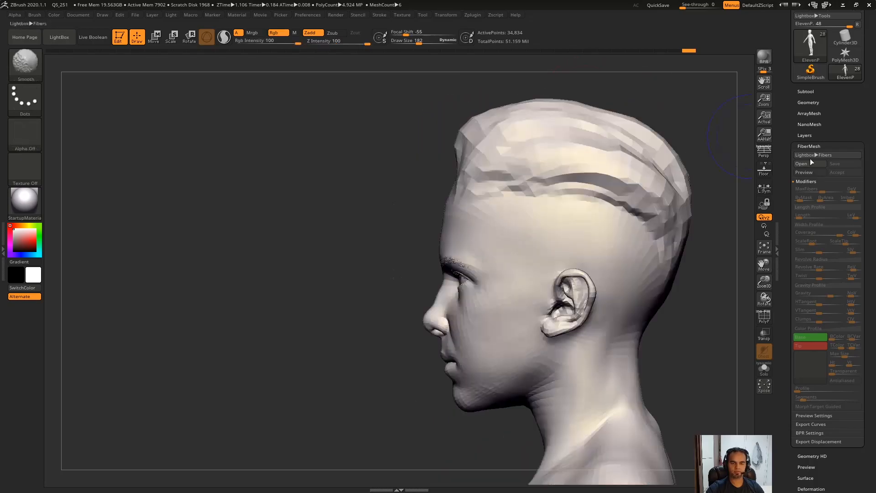
left_click(805, 173)
left_click_drag(711, 127, 668, 165, "shift")
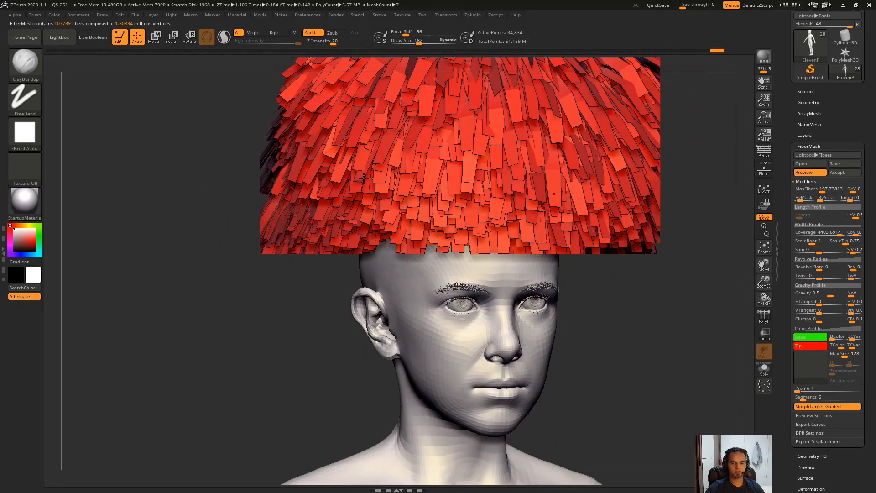
left_click_drag(817, 190, 813, 190)
left_click_drag(688, 308, 719, 227)
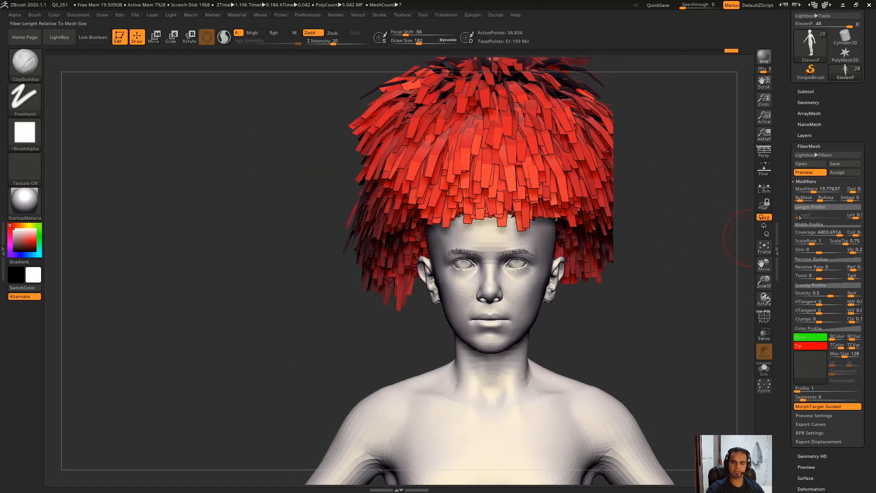
Step: Lower both ends of the fiber Length Profile curve to about half height to shorten the hair
left_click(813, 208)
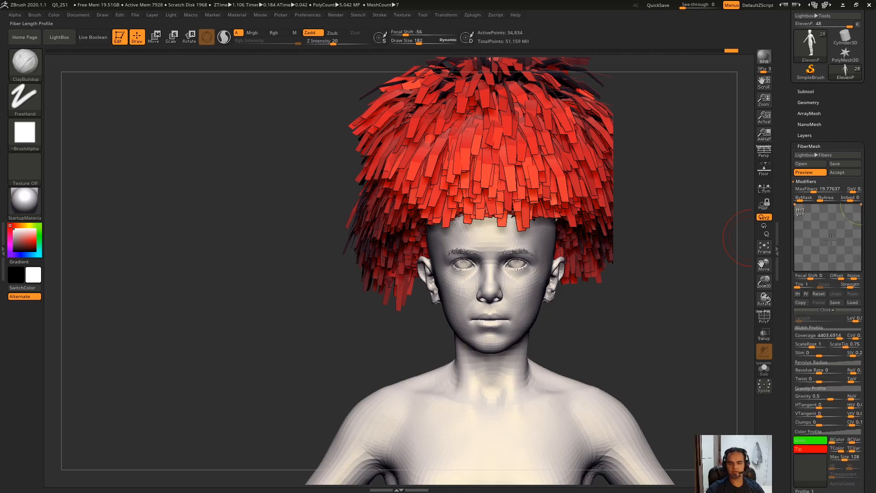
left_click_drag(797, 209, 821, 237)
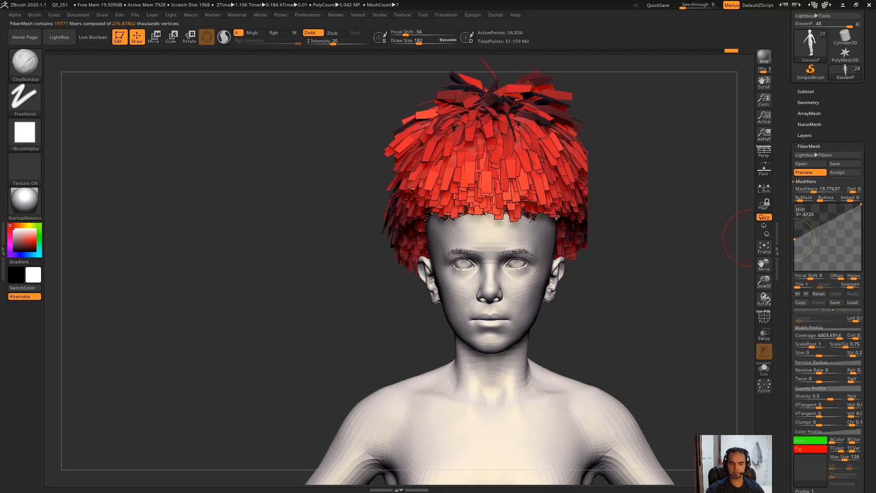
left_click_drag(861, 206, 860, 238)
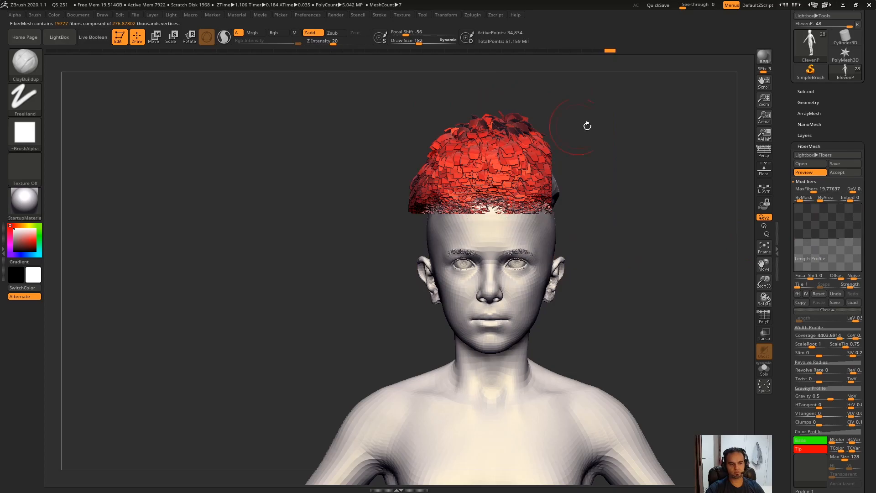
left_click_drag(749, 215, 559, 133)
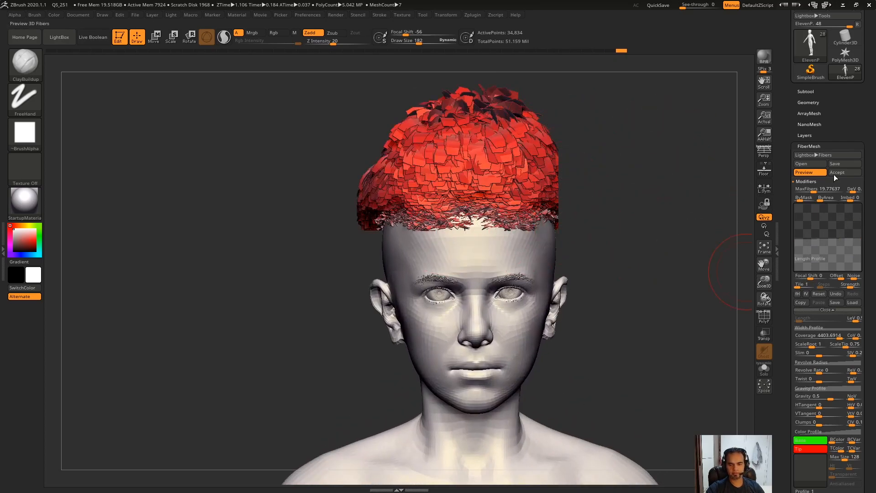
Step: Reduce the fiber Coverage to about 464.5 and MaxFibers to about 4.6
left_click(834, 336)
left_click_drag(833, 337, 827, 336)
left_click_drag(817, 189, 808, 189)
left_click_drag(721, 165, 687, 152)
left_click(823, 198)
left_click_drag(712, 201, 732, 205)
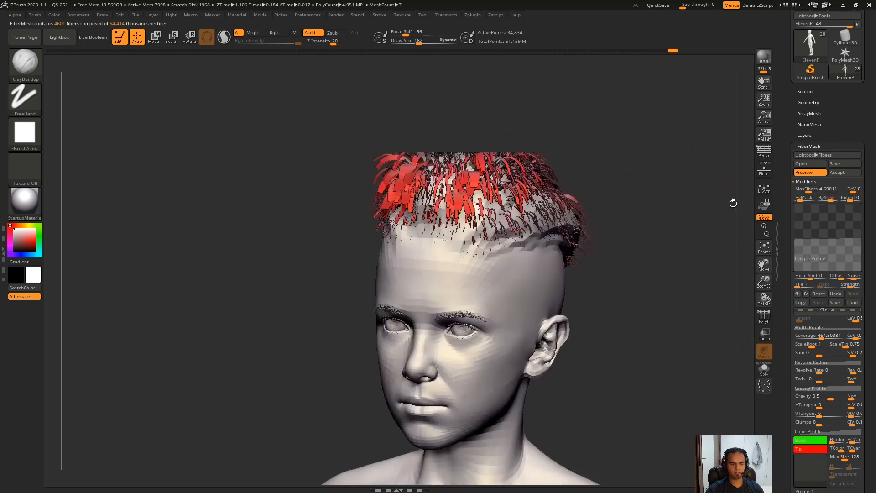
mouse_move(648, 182)
left_mouse_down()
mouse_move(665, 169)
mouse_move(645, 175)
left_mouse_up()
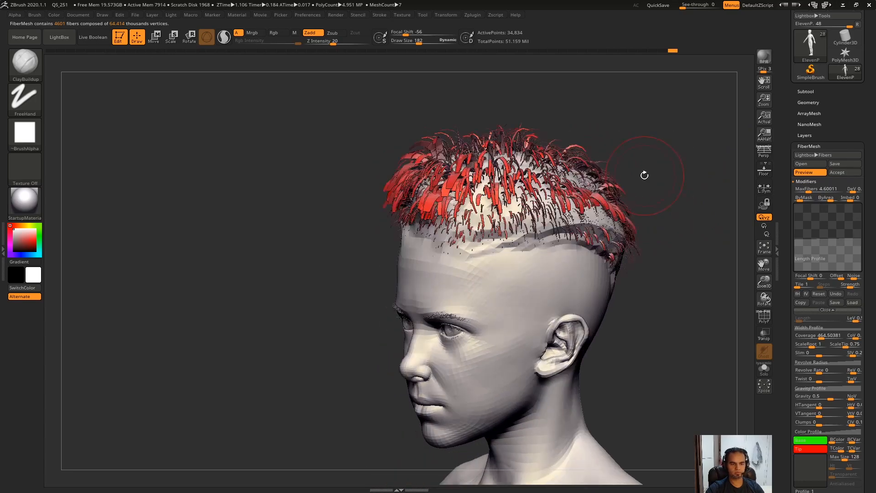
Step: Check the sparse hair from several angles and raise MaxFibers to about 15.73
mouse_move(557, 251)
left_mouse_down()
mouse_move(582, 237)
mouse_move(535, 188)
mouse_move(631, 182)
mouse_move(724, 147)
left_mouse_up()
left_click_drag(783, 245, 783, 225)
left_click_drag(628, 165, 730, 278)
left_click_drag(792, 375, 792, 358)
mouse_move(701, 254)
left_mouse_down()
mouse_move(495, 108)
mouse_move(655, 164)
mouse_move(581, 162)
mouse_move(605, 215)
left_mouse_up()
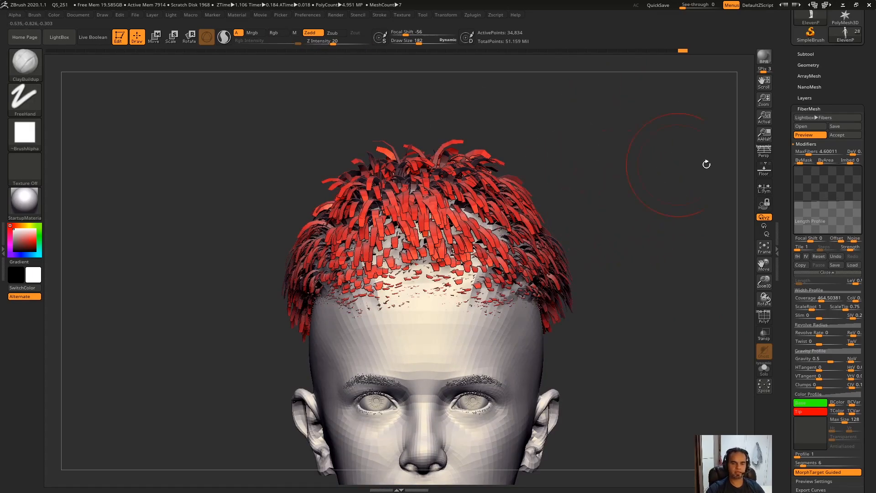
left_click_drag(812, 152, 836, 151)
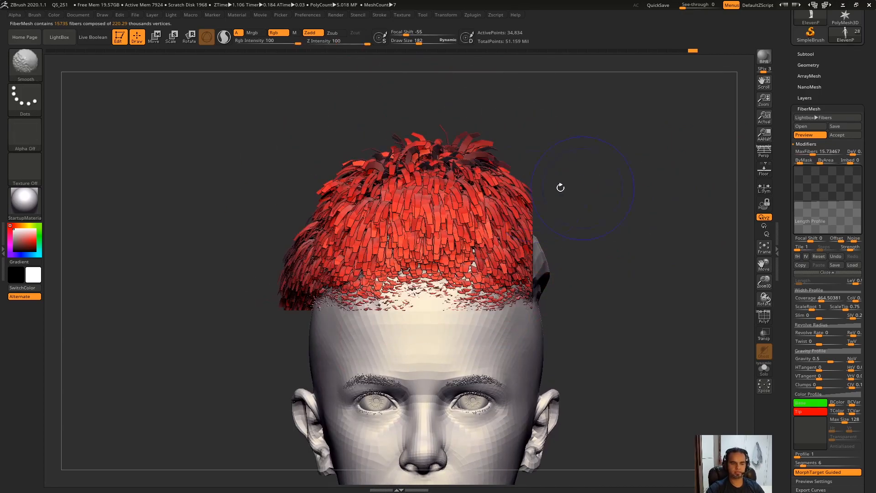
Step: Turn off MorphTarget Guided and inspect how the fibers are distributed over the head and body
scroll(875, 182, "down", 1)
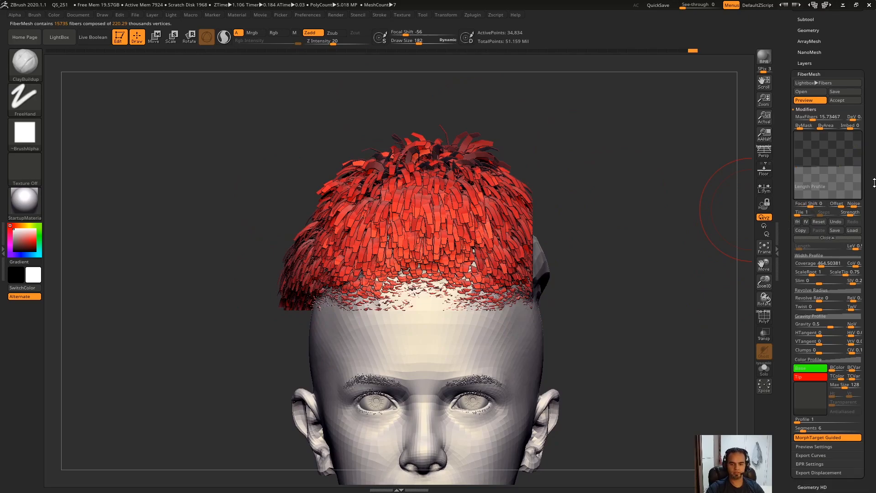
left_click(819, 438)
left_click_drag(582, 382, 557, 215)
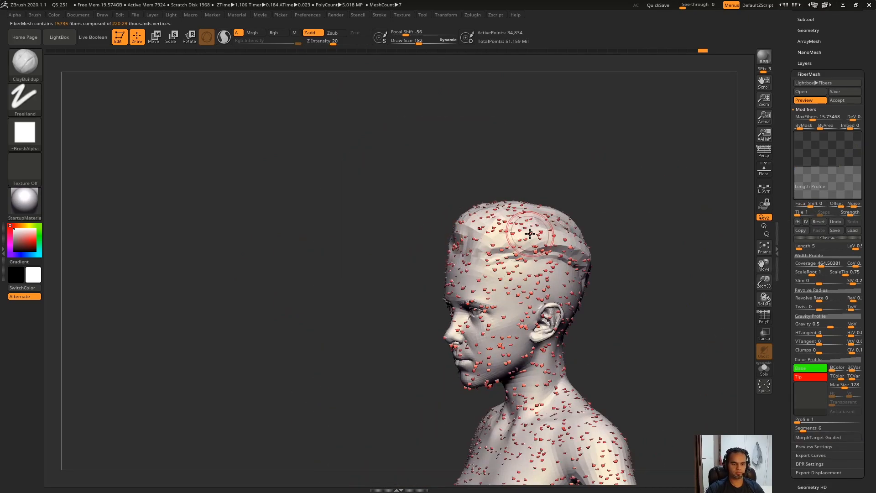
key("f")
mouse_move(550, 260)
left_mouse_down()
mouse_move(573, 288)
mouse_move(622, 190)
mouse_move(612, 250)
mouse_move(626, 269)
mouse_move(658, 234)
mouse_move(640, 196)
mouse_move(641, 210)
left_mouse_up()
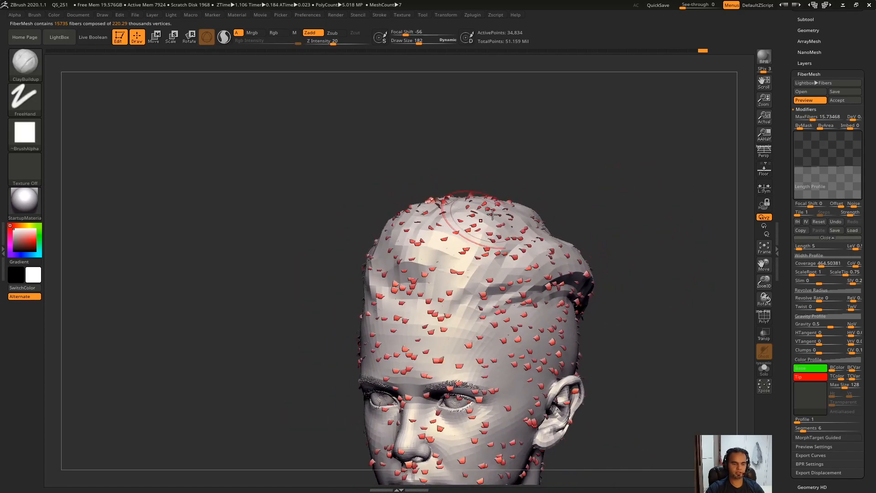
Step: Revert to the earlier masked head with fibers previewed on its scalp and collapse the Length Profile curve
key("ctrl")
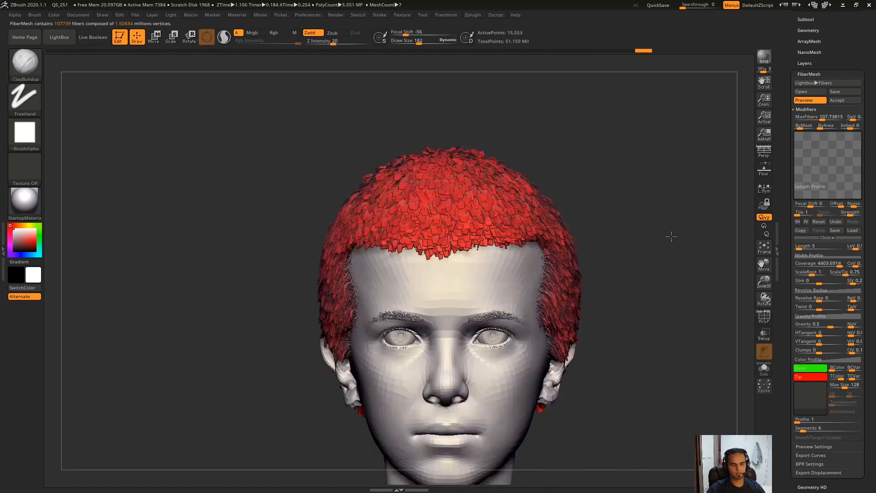
left_click_drag(671, 237, 665, 254, "alt")
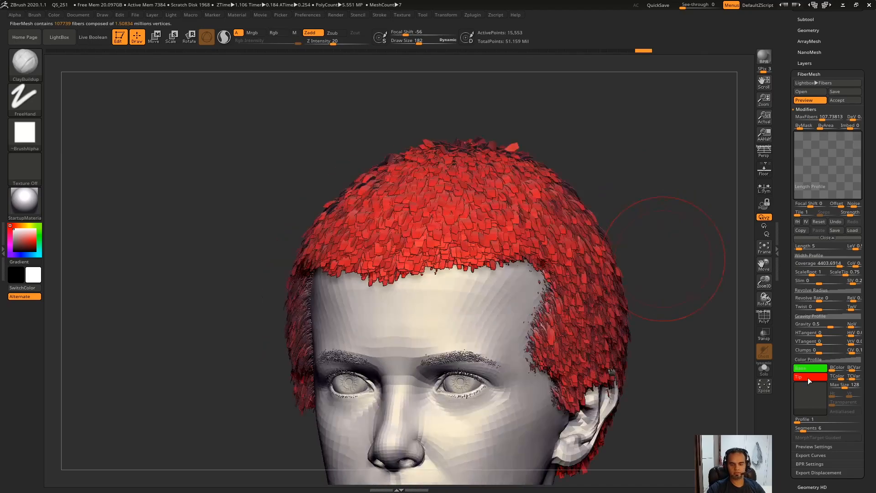
mouse_move(789, 420)
left_mouse_down()
mouse_move(790, 396)
mouse_move(792, 426)
left_mouse_up()
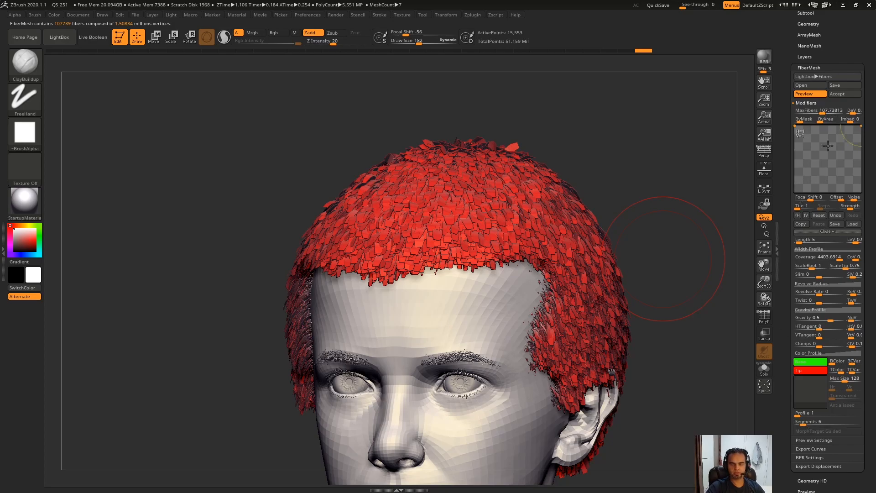
left_click(827, 232)
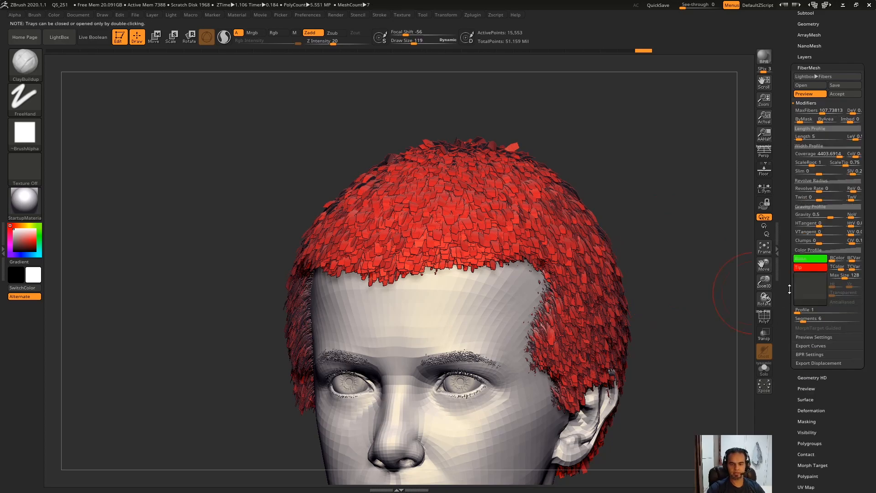
Step: Open the fiber Preview Settings and set PRE Vis to 100
left_click(823, 337)
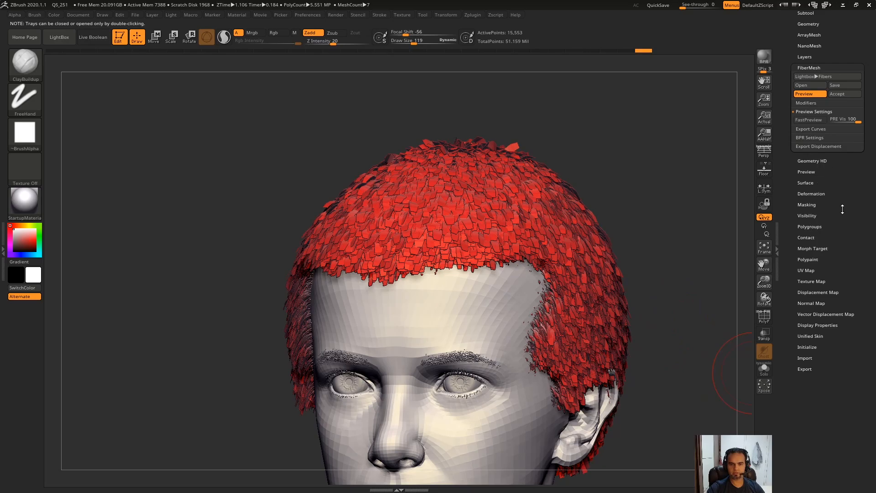
scroll(843, 209, "up", 3)
left_click_drag(713, 230, 454, 177)
left_click_drag(687, 146, 597, 141)
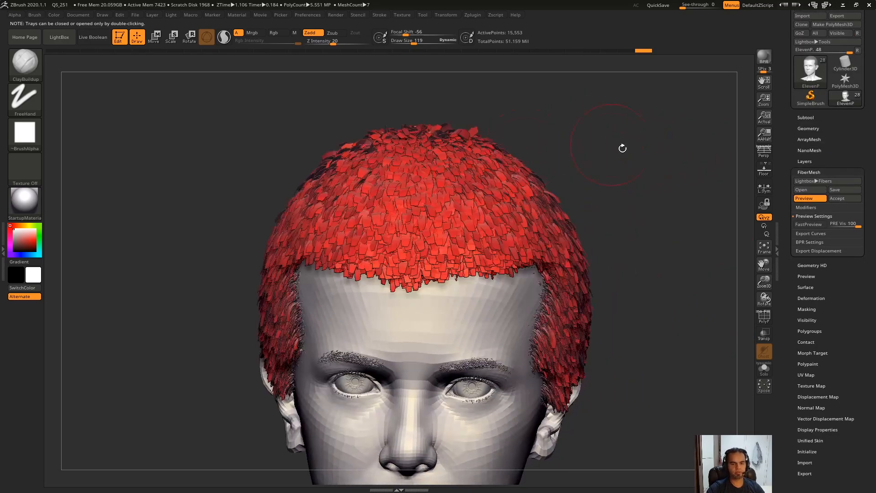
left_click_drag(855, 227, 870, 227)
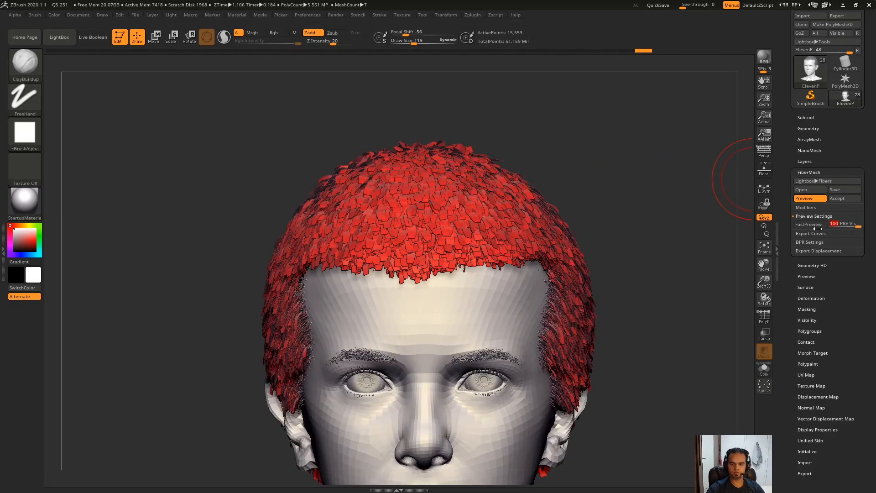
left_click_drag(703, 233, 689, 238)
Step: Try FastPreview on the scalp fibers together with a lower PRE Vis value
left_click(809, 225)
left_click_drag(649, 176, 614, 255, "alt")
key("s")
left_click_drag(667, 209, 663, 210)
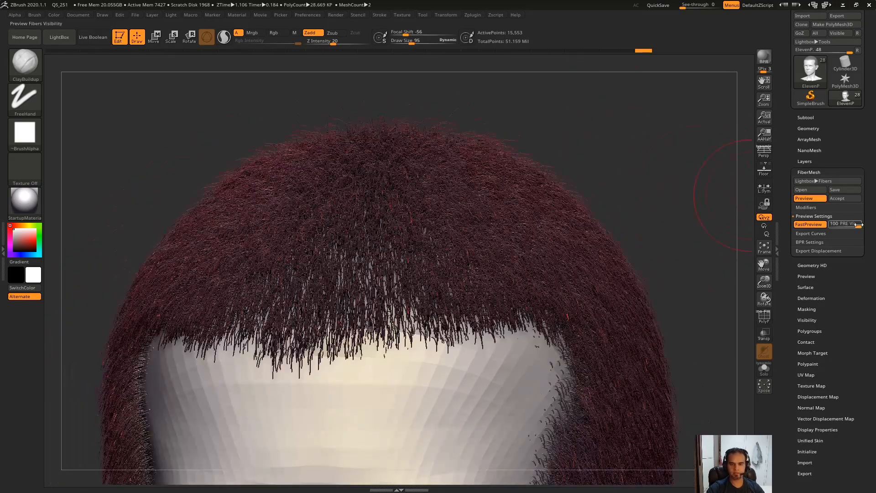
mouse_move(856, 225)
left_mouse_down()
mouse_move(832, 225)
mouse_move(848, 227)
left_mouse_up()
Step: Open the Export Curves options for the previewed fibers
left_click(808, 233)
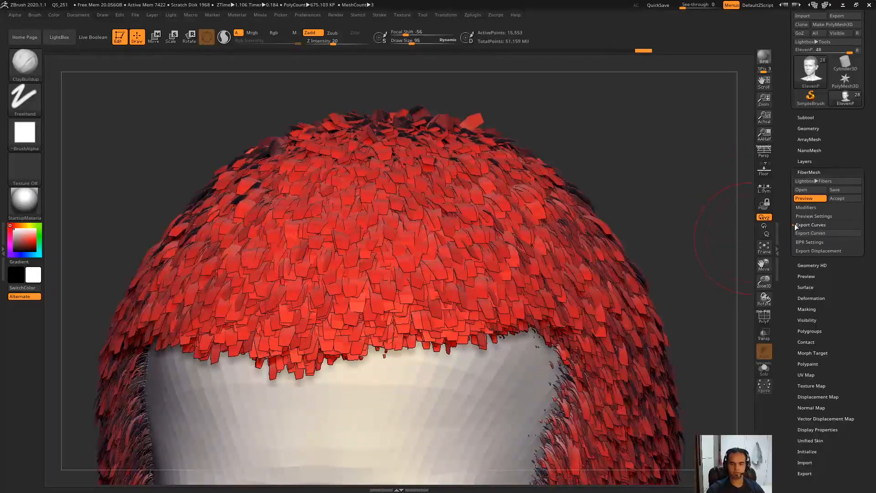
left_click(812, 233)
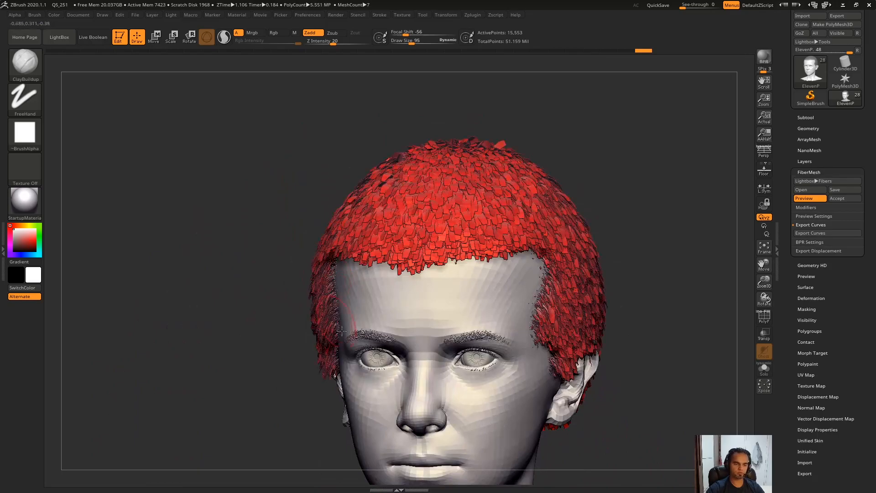
Step: Turn on FastPreview for the scalp fibers and set PRE Vis to 17
left_click_drag(659, 192, 628, 149)
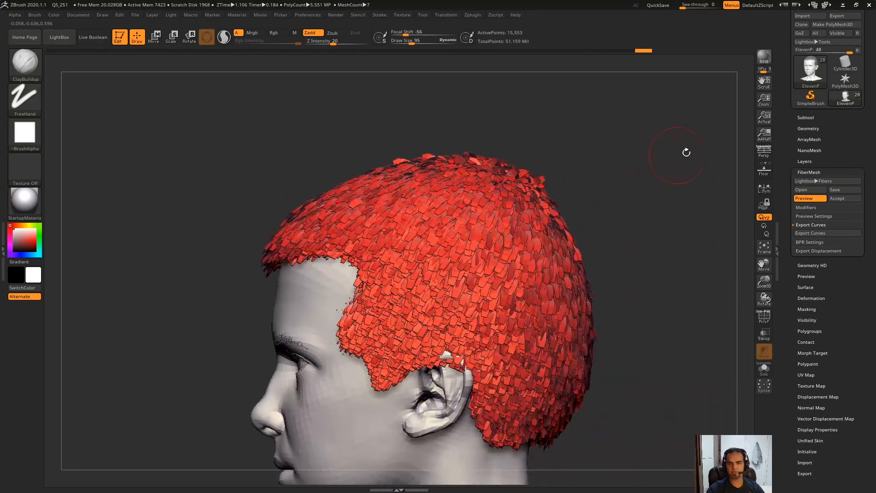
left_click_drag(671, 182, 634, 269)
left_click_drag(629, 207, 381, 245)
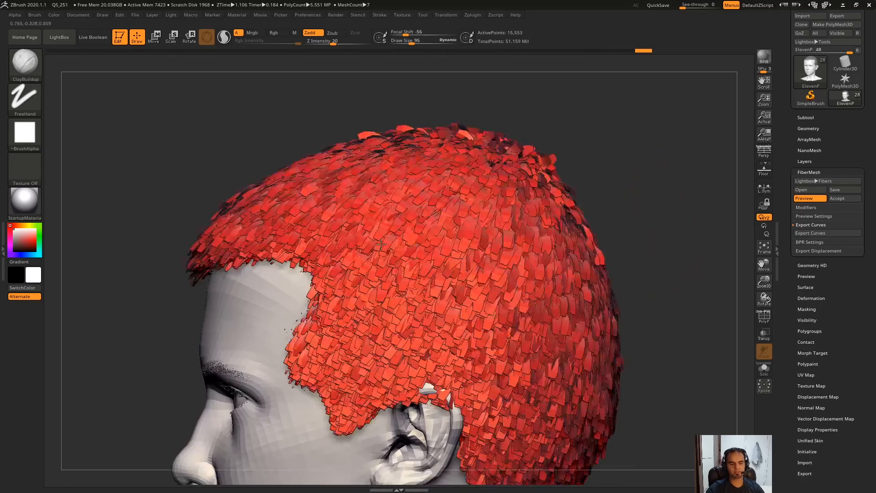
left_click(831, 216)
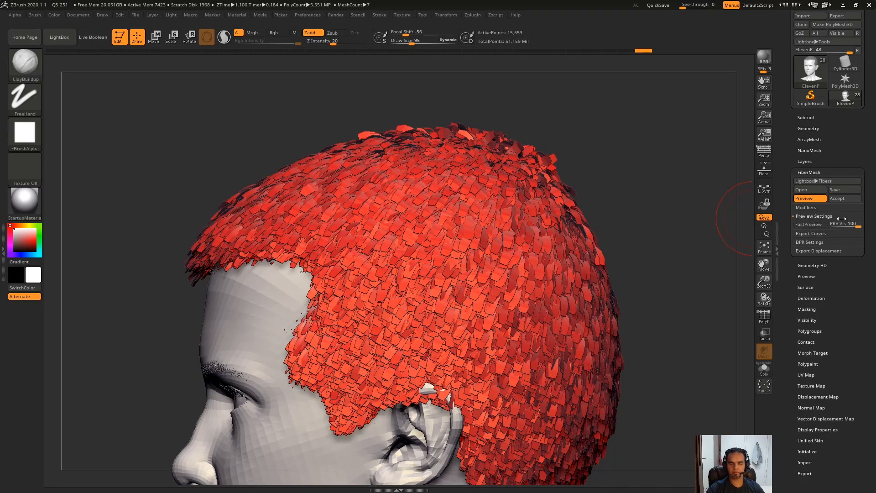
left_click(820, 223)
left_click_drag(844, 226, 834, 225)
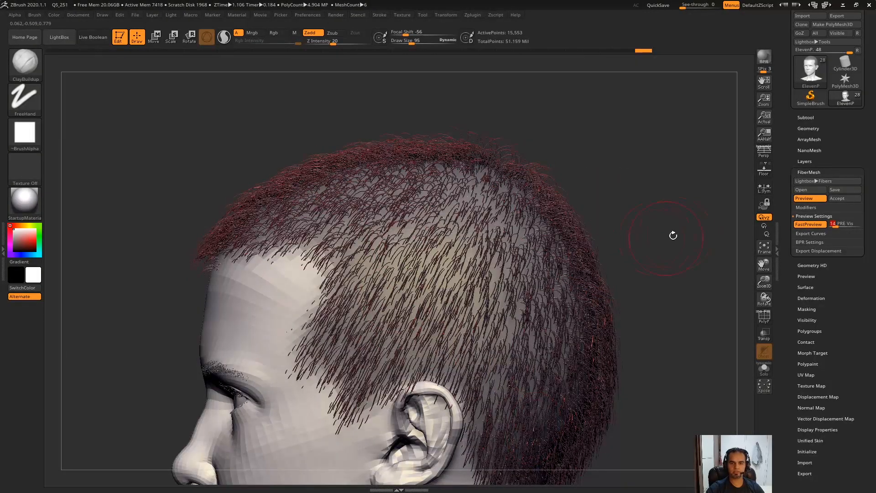
left_click_drag(836, 226, 837, 225)
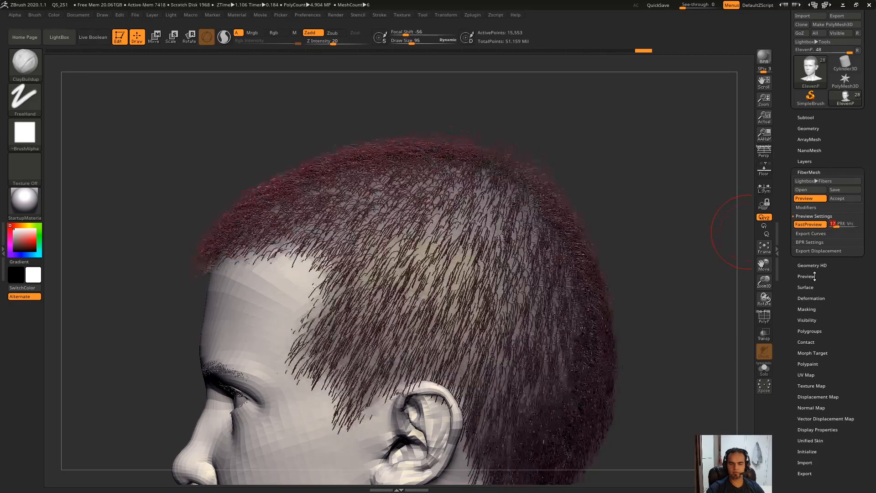
Step: Start exporting the previewed fibers as curves, cancel the export and inspect the scalp fibers
left_click(824, 234)
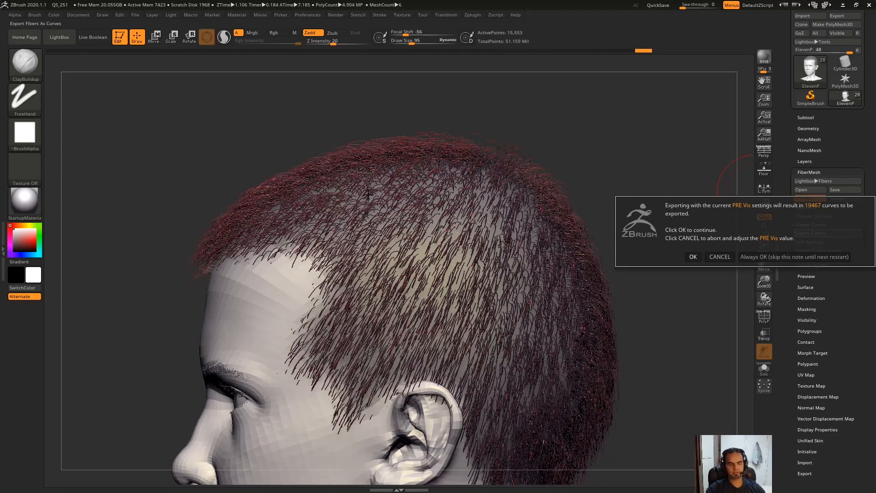
key("Escape")
left_click_drag(675, 102, 596, 193)
left_click_drag(639, 160, 538, 146)
left_click_drag(602, 101, 446, 82, "alt")
left_click_drag(668, 157, 663, 153)
Step: Open the fibers' BPR Settings and view the previewed hair from the front
left_click(816, 225)
left_click(816, 234)
left_click_drag(737, 233, 804, 249)
left_click_drag(548, 174, 723, 201, "alt")
left_click_drag(669, 154, 672, 154)
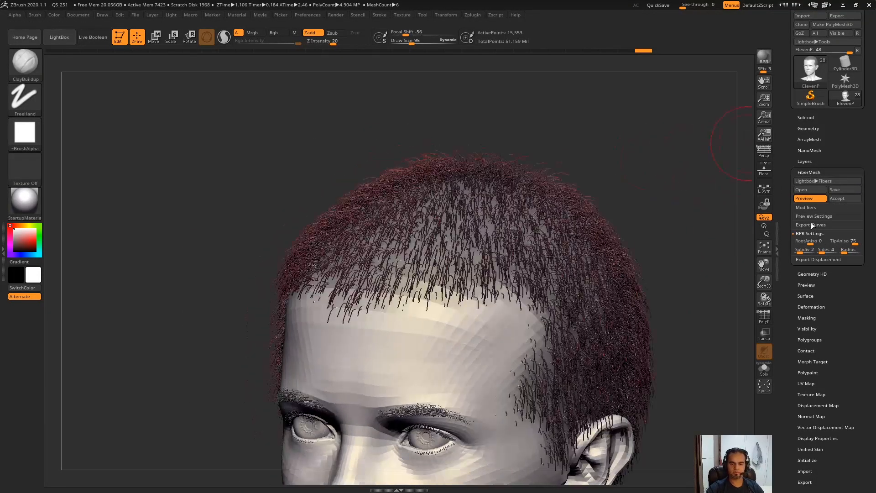
Step: Turn off FastPreview and make a BPR render of the scalp fibers
left_click(828, 218)
left_click(825, 225)
left_click(820, 215)
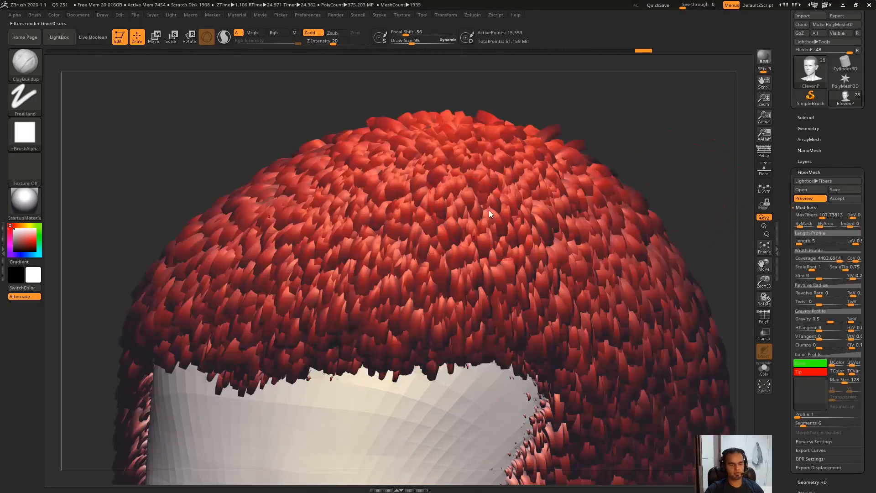
Step: Sketch a fiber shape in red beside the rendered head and mark its segments on a strand, then discard the annotation
key("Print")
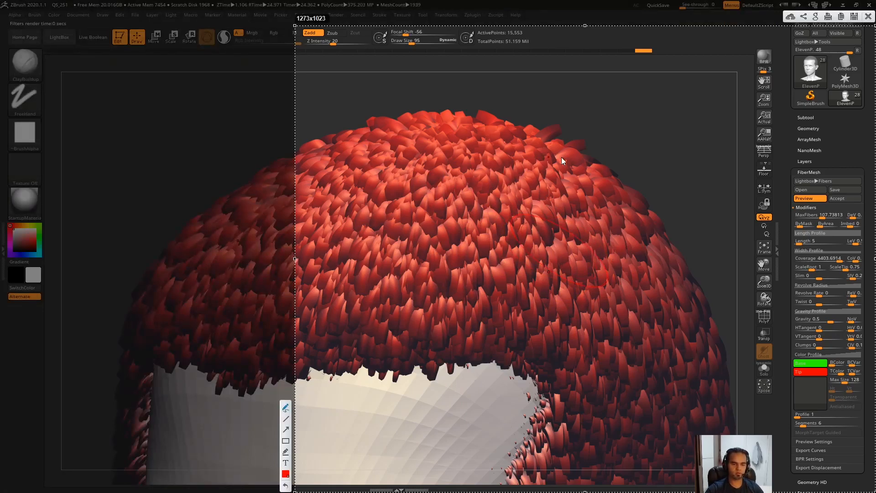
mouse_move(610, 130)
left_mouse_down()
mouse_move(657, 157)
mouse_move(639, 112)
left_mouse_up()
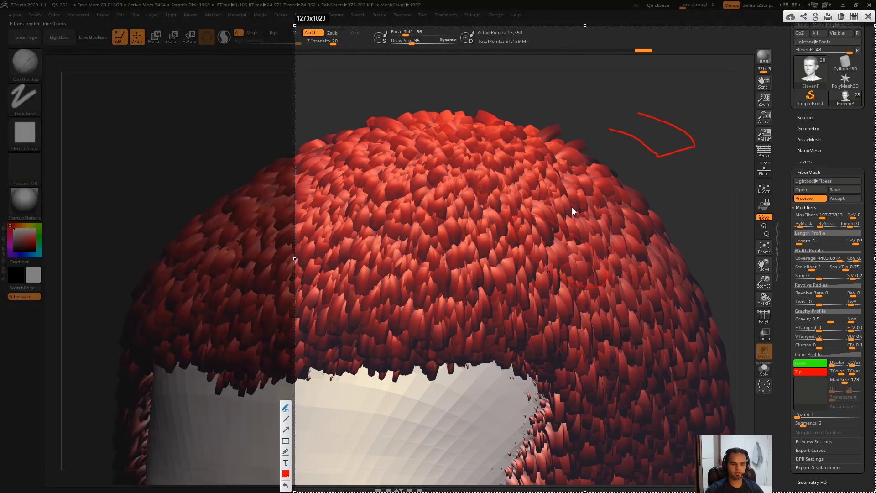
left_click_drag(538, 207, 557, 224)
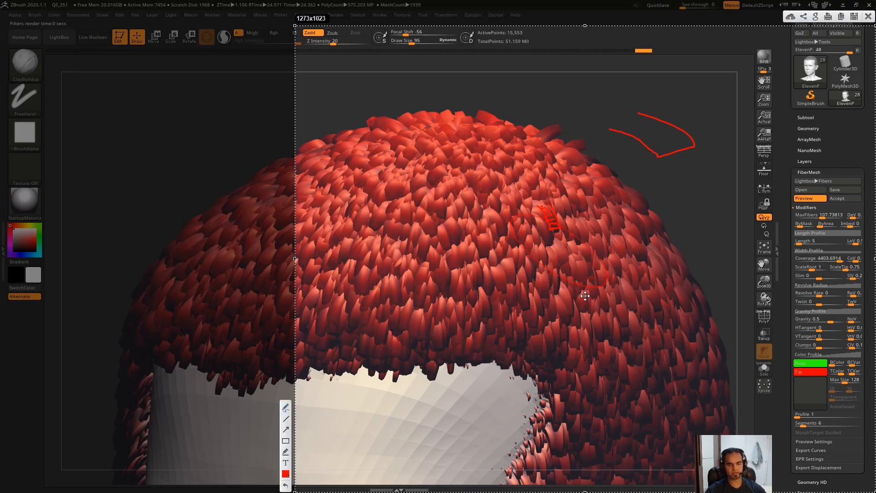
key("Escape")
Step: Open the fibers' BPR Settings and reduce the brush draw size to 45
left_click(814, 459)
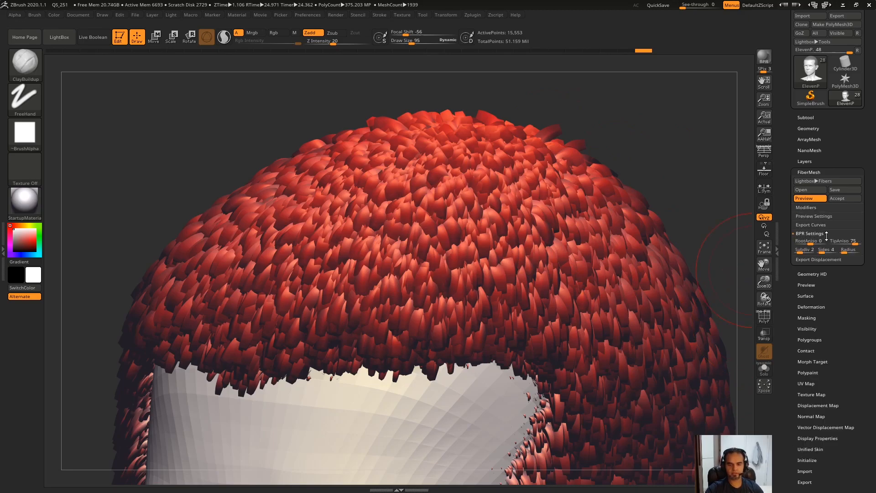
left_click(799, 251)
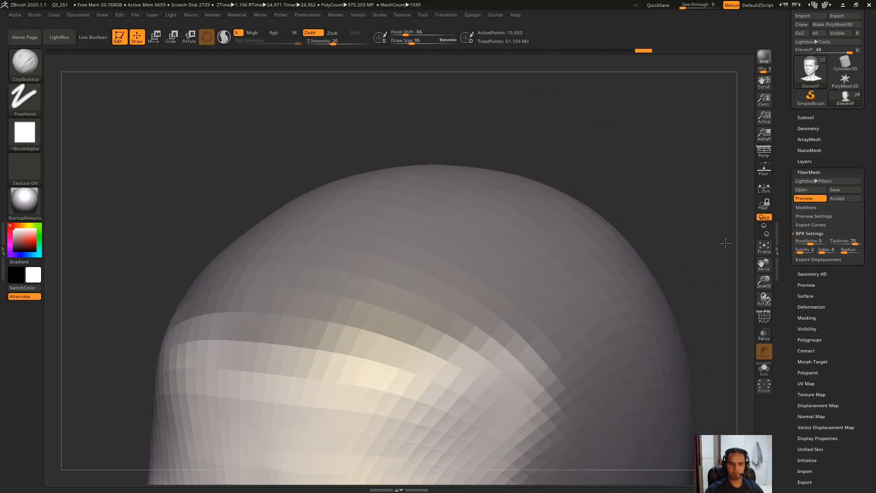
key("s")
left_click(699, 200)
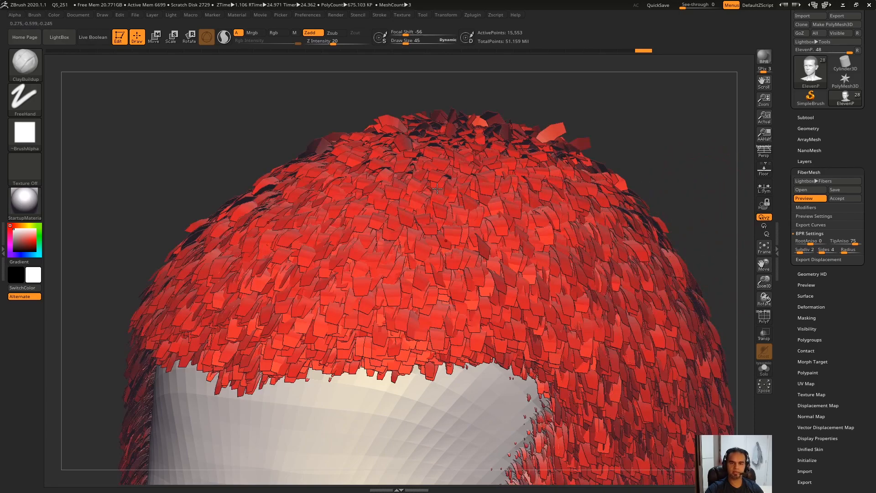
left_click_drag(657, 173, 685, 158)
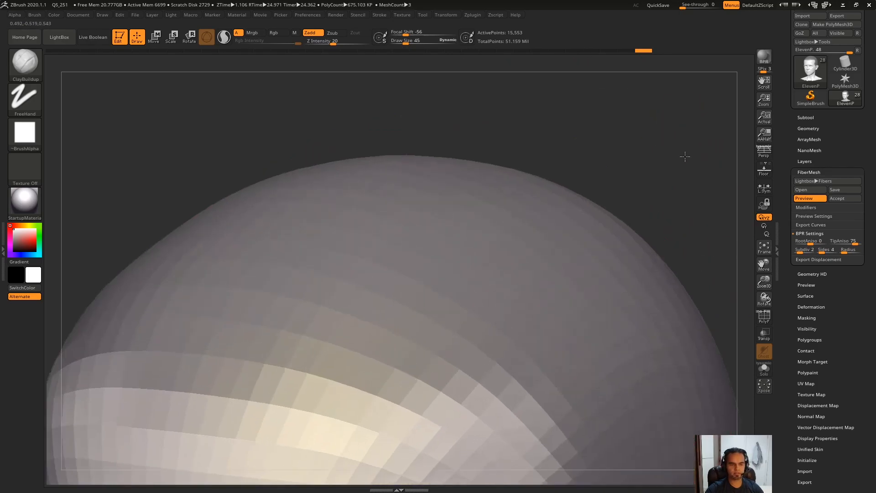
left_click_drag(631, 199, 630, 198)
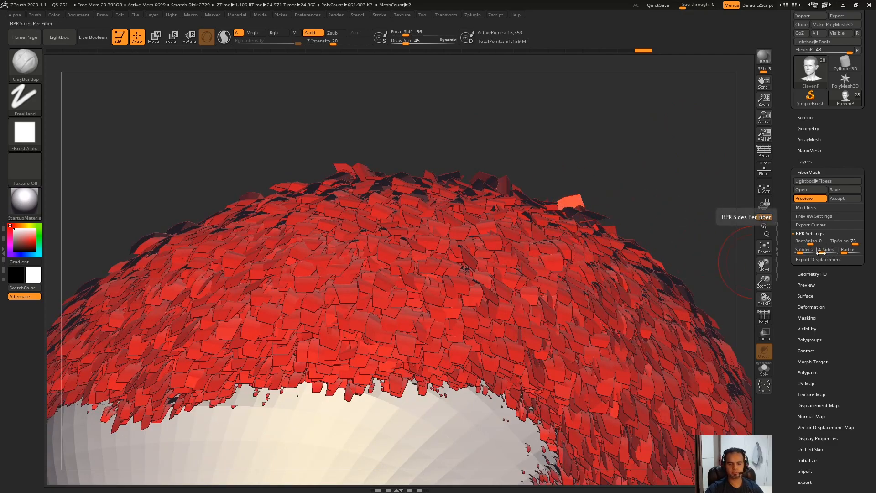
Step: Set the BPR Sides per fiber to 4 and the BPR fiber Radius to 1.25875
left_click_drag(827, 252, 829, 254)
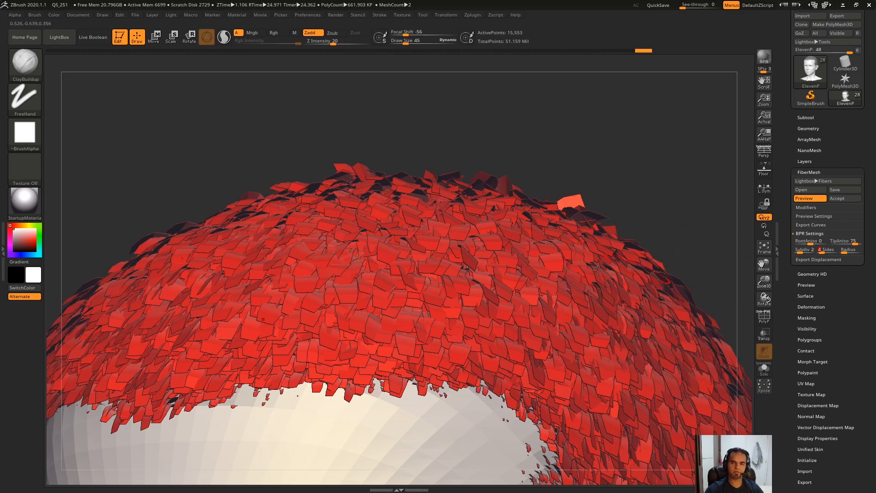
left_click_drag(847, 252, 848, 252)
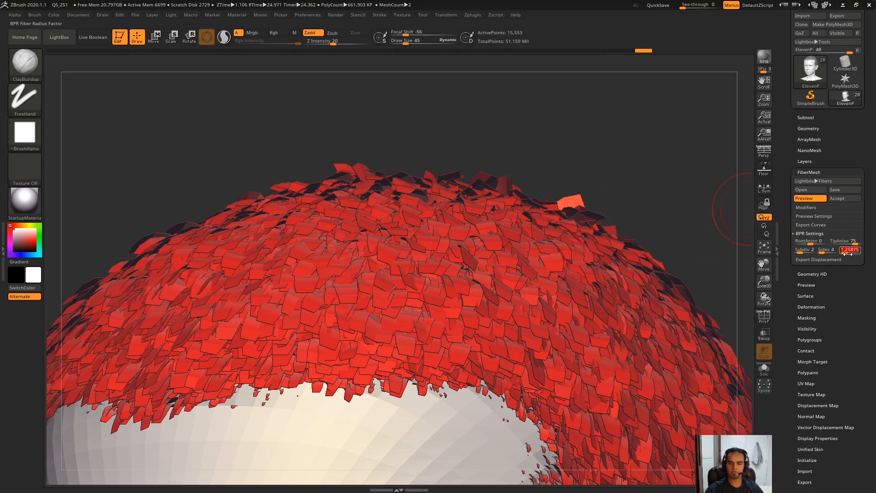
left_click_drag(746, 248, 502, 217)
Step: Open the fibers' Export Displacement options, examine them along with the hair on the head, and collapse them
left_click(821, 261)
mouse_move(660, 181)
left_mouse_down()
mouse_move(601, 170)
mouse_move(604, 190)
left_mouse_up()
left_click_drag(604, 190, 598, 247, "alt")
key("s")
left_click_drag(504, 244, 511, 244)
left_click_drag(620, 187, 666, 193)
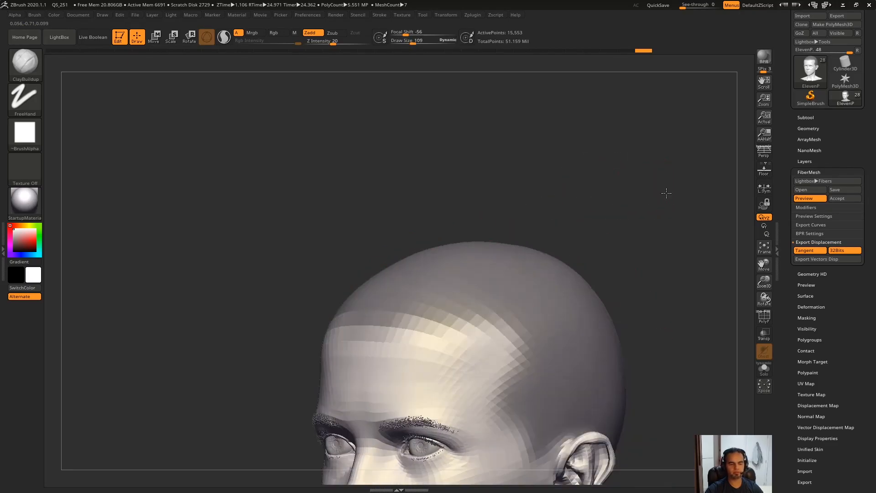
left_click_drag(579, 157, 687, 237)
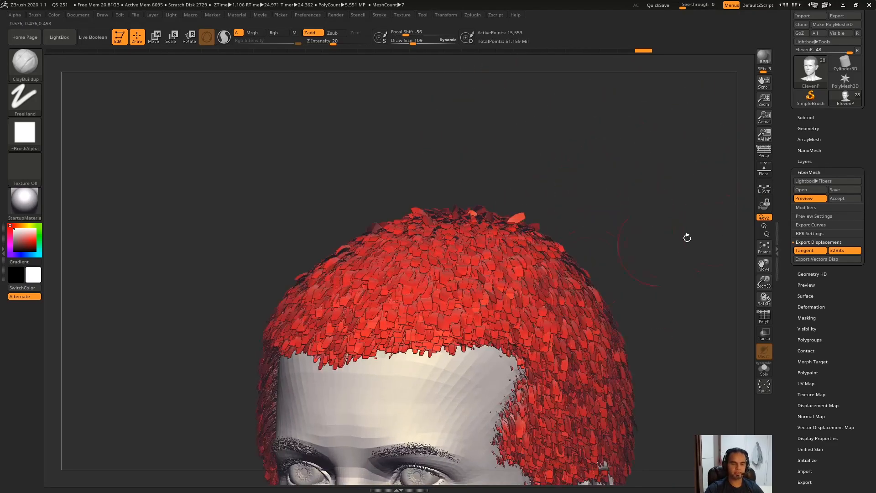
mouse_move(619, 219)
left_mouse_down("alt")
mouse_move(616, 204)
mouse_move(604, 205)
left_mouse_up("alt")
mouse_move(674, 222)
left_mouse_down()
mouse_move(634, 186)
mouse_move(675, 233)
left_mouse_up()
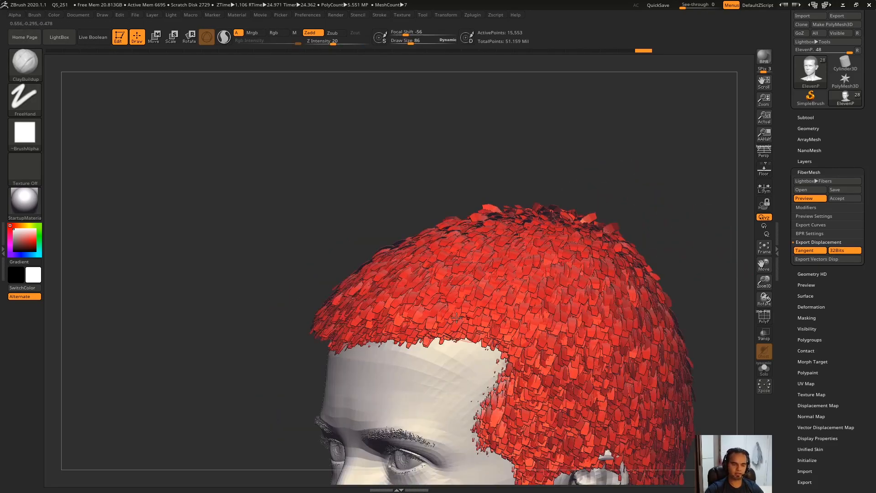
mouse_move(589, 246)
left_mouse_down()
mouse_move(630, 251)
mouse_move(580, 228)
mouse_move(647, 211)
mouse_move(685, 150)
mouse_move(726, 192)
left_mouse_up()
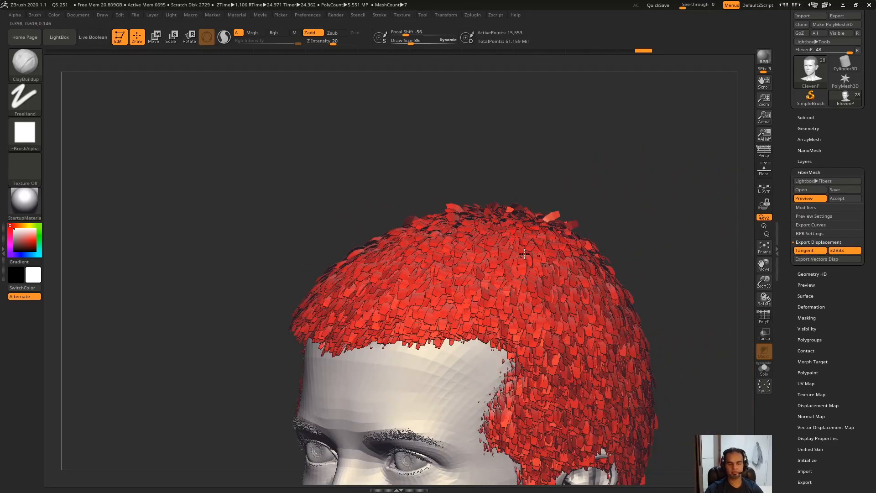
left_click_drag(713, 260, 711, 232)
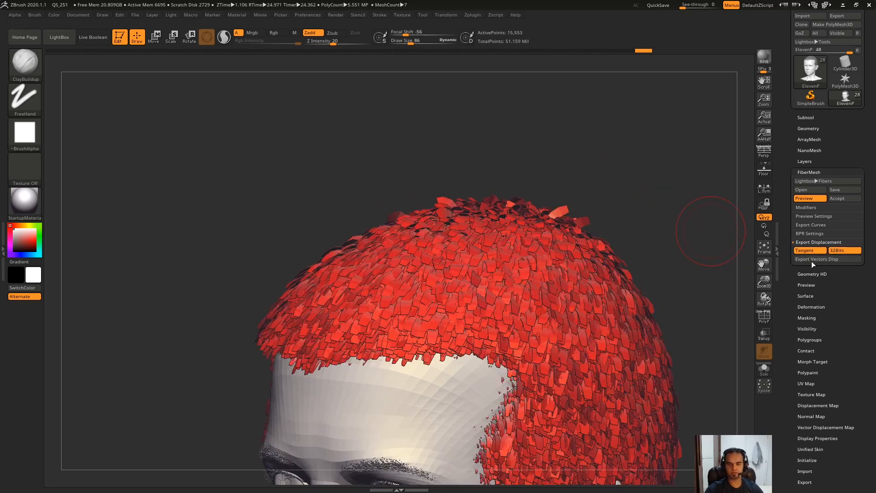
left_click(822, 243)
Step: Set the fiber Coverage to 47.6847 and BColor to 0, and lower TColor to remove the red tint
left_click_drag(675, 58, 679, 147)
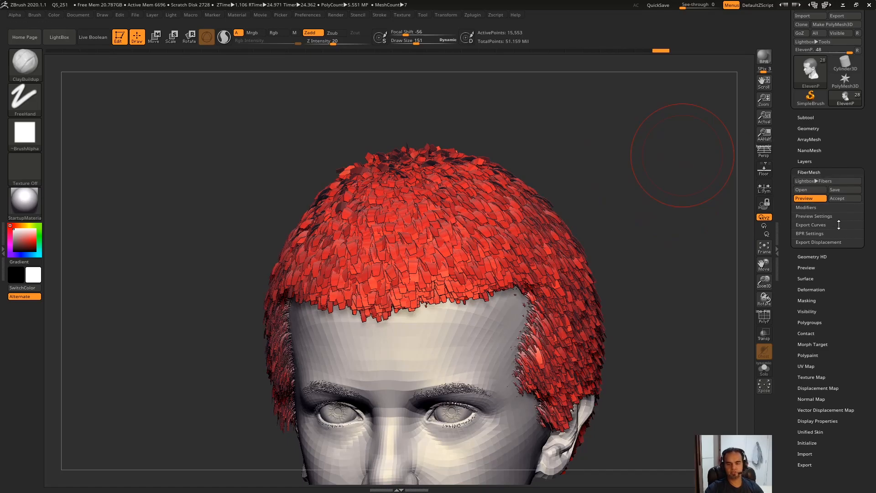
left_click_drag(663, 236, 488, 160, "alt")
left_click_drag(528, 158, 387, 214)
key("s")
left_click(436, 214)
mouse_move(576, 219)
left_mouse_down()
mouse_move(610, 204)
mouse_move(626, 209)
mouse_move(718, 159)
mouse_move(682, 187)
left_mouse_up()
left_click(806, 208)
left_click_drag(829, 259, 811, 259)
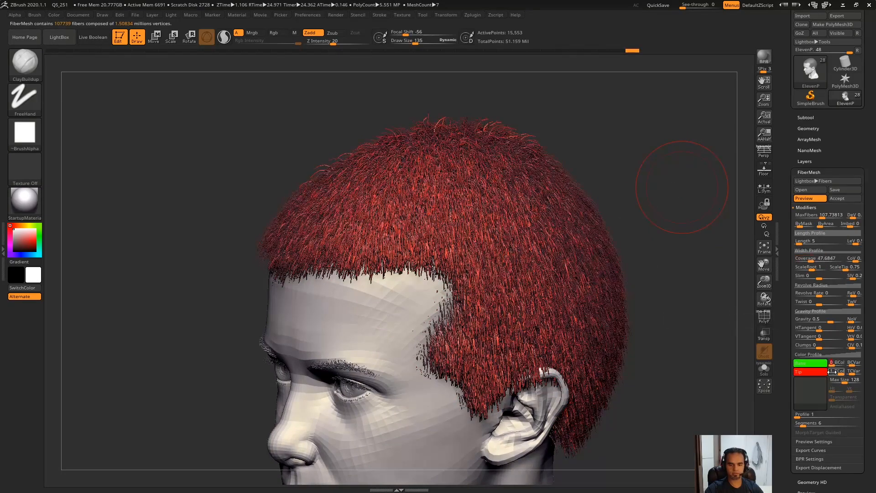
left_click_drag(841, 373, 824, 373)
left_click_drag(638, 388, 567, 202, "alt")
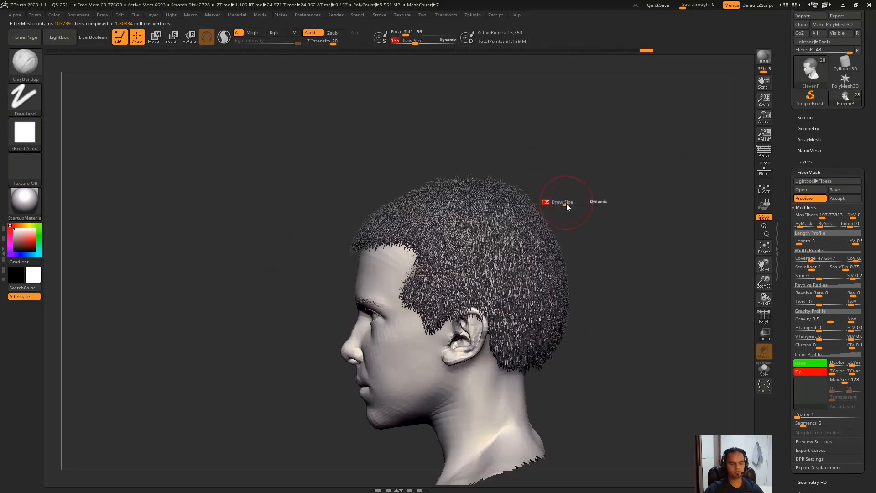
Step: Regenerate the fiber preview from the side view and again from a changed camera angle to compare the gravity direction
left_click(805, 200)
left_click(803, 200)
left_click_drag(700, 186, 598, 228)
left_click_drag(753, 273, 634, 158, "shift")
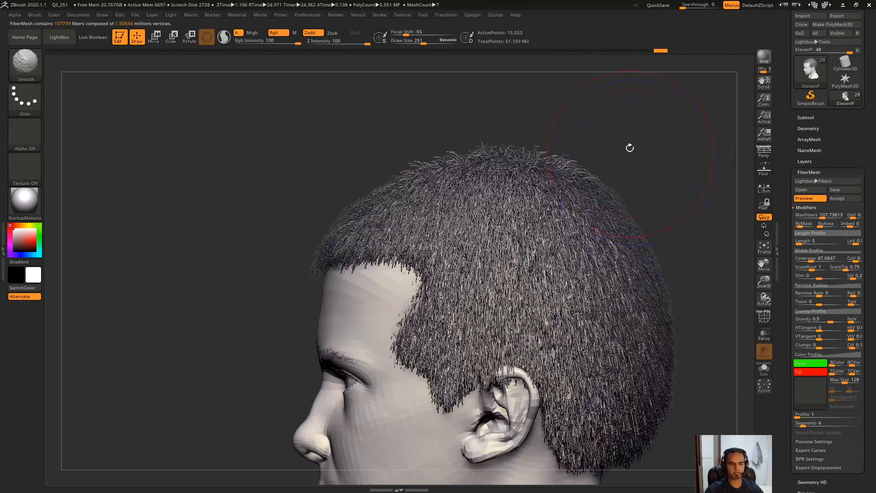
left_click(810, 200)
mouse_move(644, 194)
left_mouse_down("alt")
mouse_move(622, 154)
mouse_move(620, 175)
mouse_move(556, 146)
mouse_move(634, 186)
left_mouse_up("alt")
left_click(804, 198)
left_click_drag(630, 186, 862, 250)
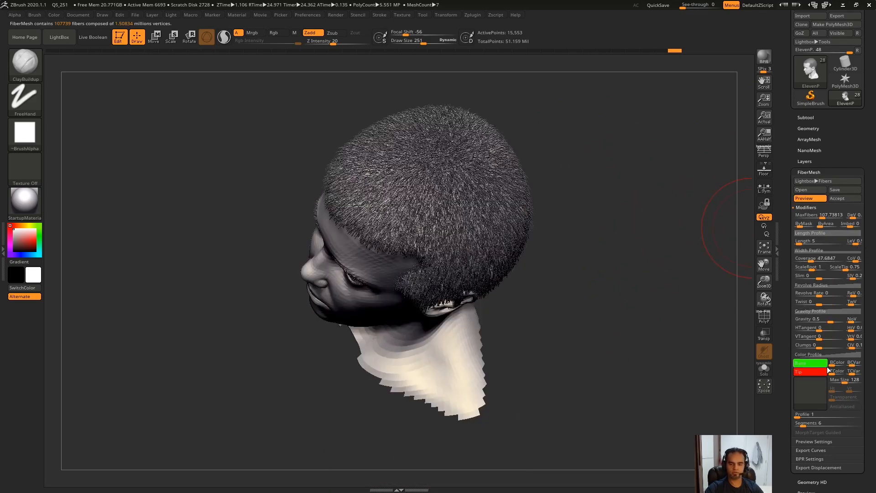
Step: Regenerate the fiber preview with the head lying on its side and examine the hair direction from several angles
mouse_move(699, 279)
left_mouse_down()
mouse_move(643, 209)
mouse_move(712, 201)
mouse_move(707, 194)
mouse_move(636, 227)
mouse_move(612, 220)
mouse_move(640, 256)
left_mouse_up()
left_click(805, 198)
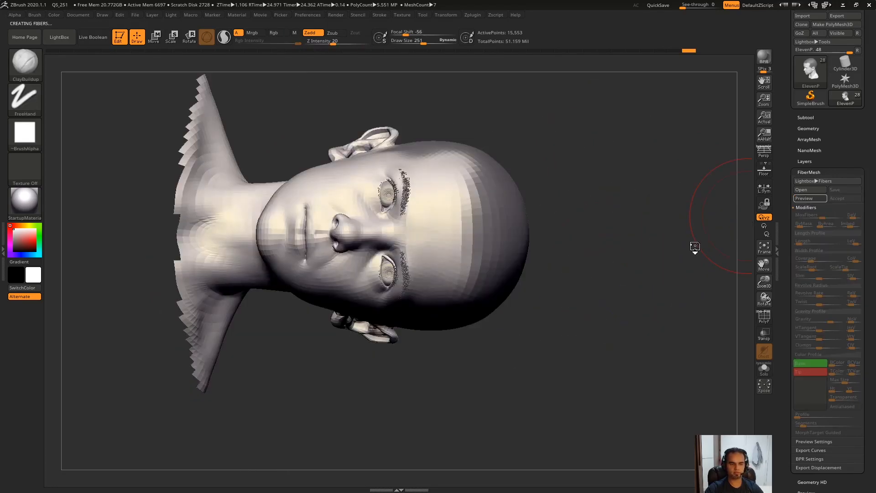
left_click_drag(466, 156, 623, 180, "alt")
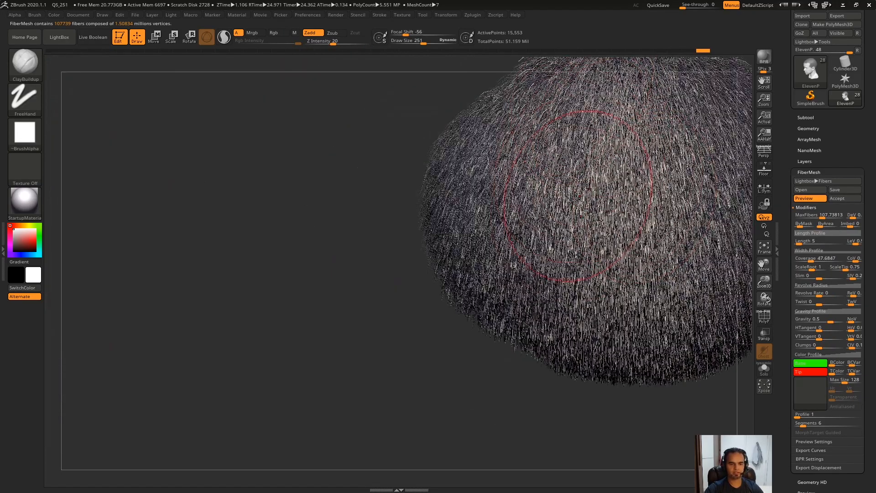
mouse_move(493, 388)
left_mouse_down()
mouse_move(662, 364)
mouse_move(677, 270)
mouse_move(645, 170)
mouse_move(600, 252)
mouse_move(547, 315)
left_mouse_up()
left_click_drag(464, 273, 707, 100, "alt")
left_click_drag(615, 169, 500, 230)
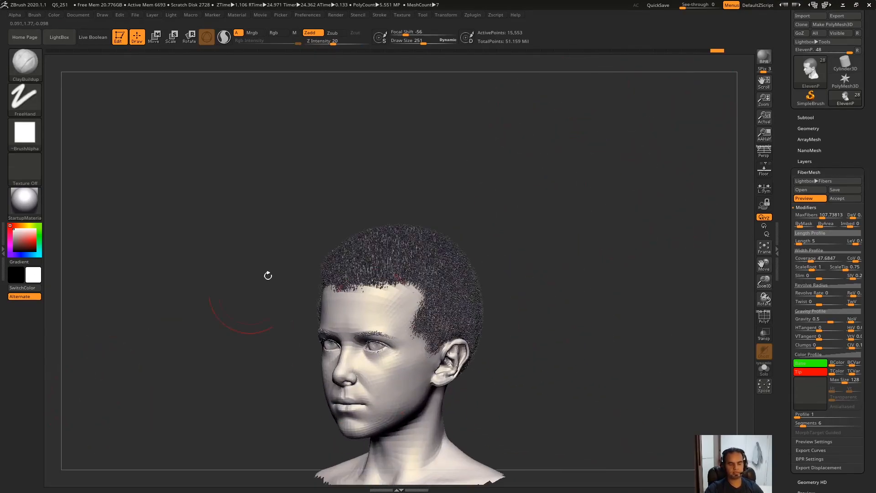
left_click_drag(608, 162, 594, 235)
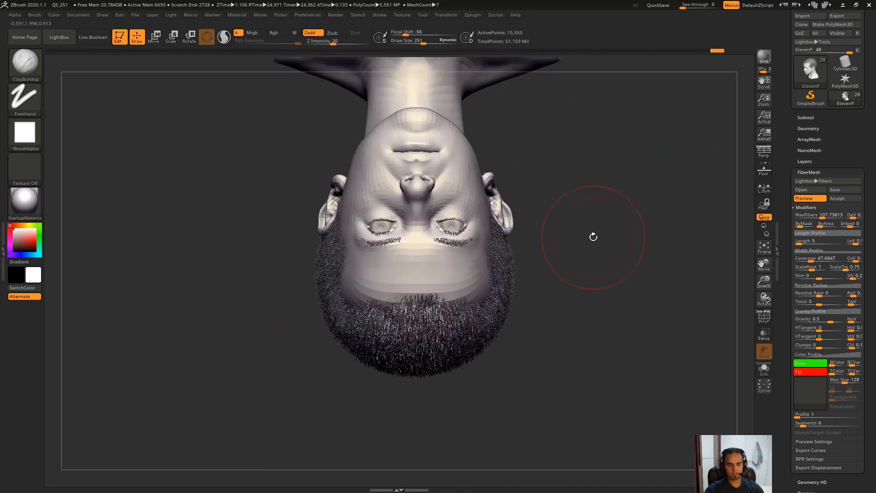
Step: Draw a downward annotation line beside the upside-down head to indicate gravity, then discard it
key("Print")
mouse_move(562, 143)
left_mouse_down()
mouse_move(524, 358)
mouse_move(559, 274)
left_mouse_up()
key("Escape")
Step: Regenerate the fiber preview with the head turned sideways toward the opposite side and view the hair upright
left_click_drag(642, 306, 684, 288)
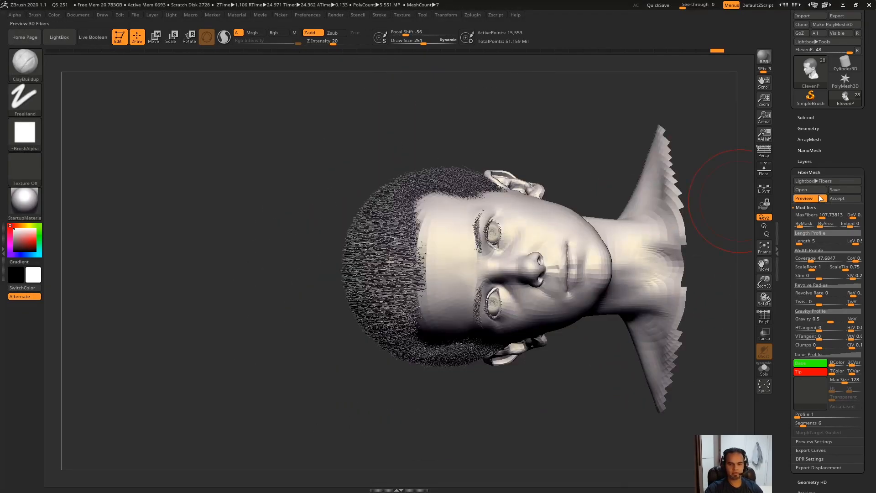
left_click_drag(365, 392, 646, 194)
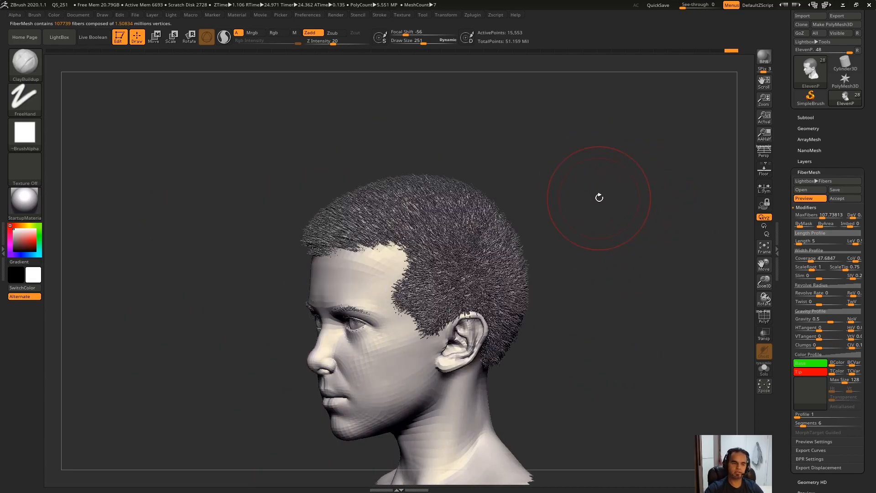
left_click(811, 199)
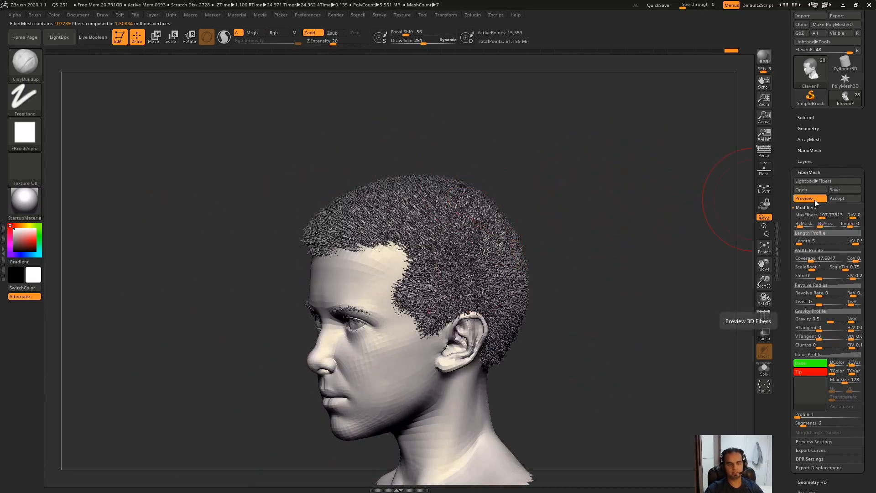
Step: Regenerate the fiber preview from the upright side view and examine the hair direction up close, from the front and around the head
left_click_drag(577, 157, 505, 208, "shift")
left_click_drag(483, 178, 478, 200, "alt")
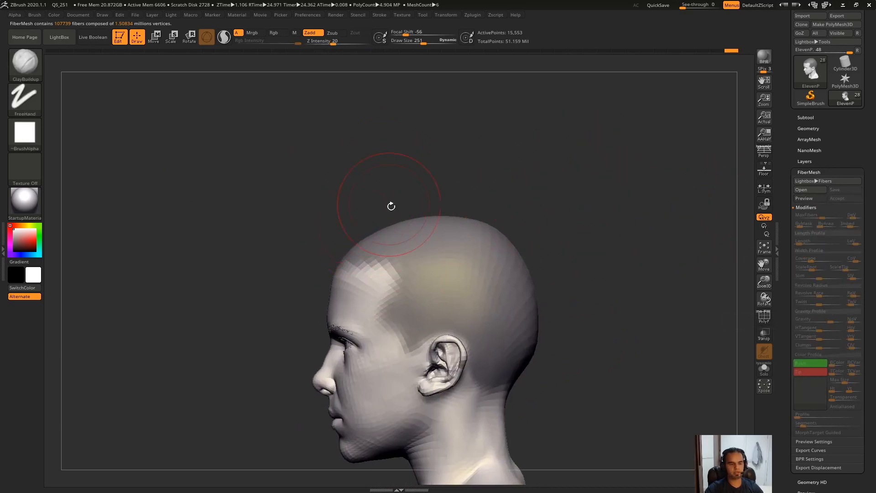
left_click(817, 200)
left_click_drag(601, 196, 683, 97, "alt")
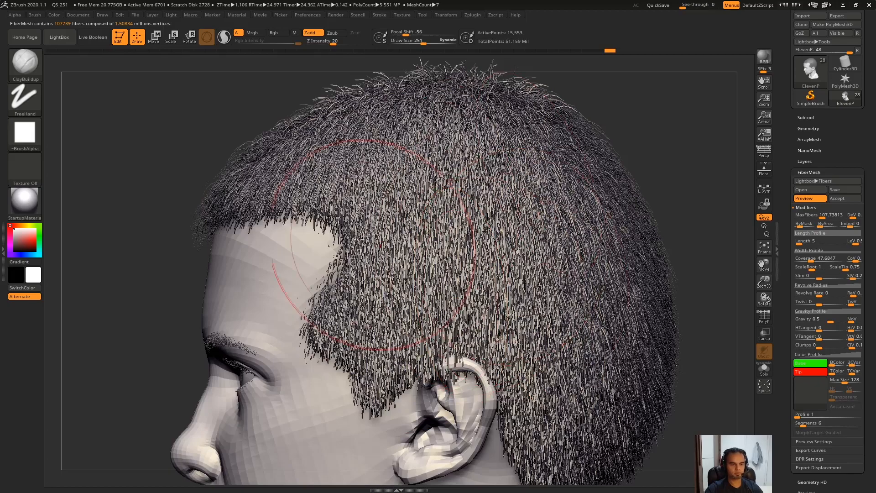
left_click_drag(701, 167, 644, 206, "alt")
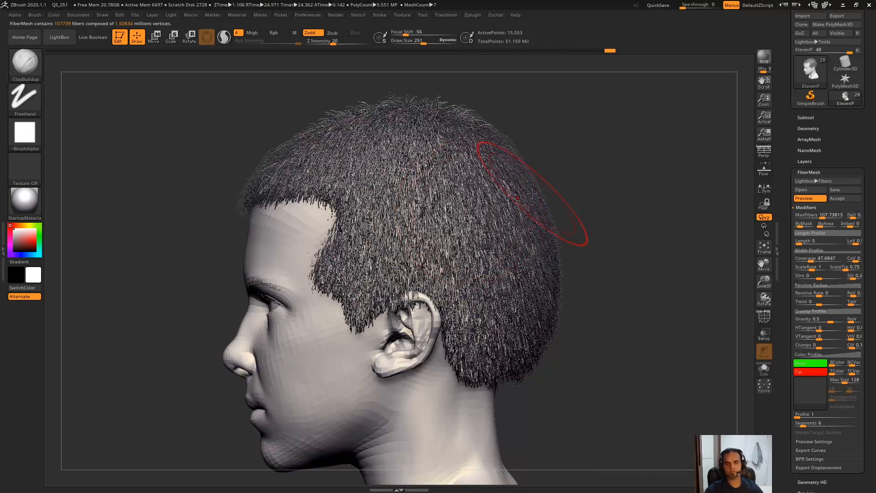
left_click_drag(616, 168, 502, 180)
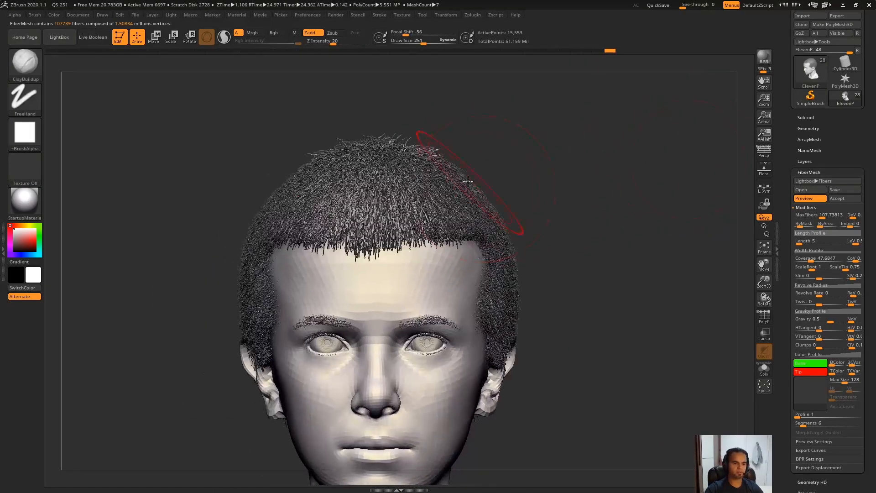
left_click_drag(548, 219, 304, 231)
Step: Regenerate the fiber preview with the head lying on its back, so gravity pulls the hair backward, and return to an upright side view
left_click_drag(703, 214, 638, 178)
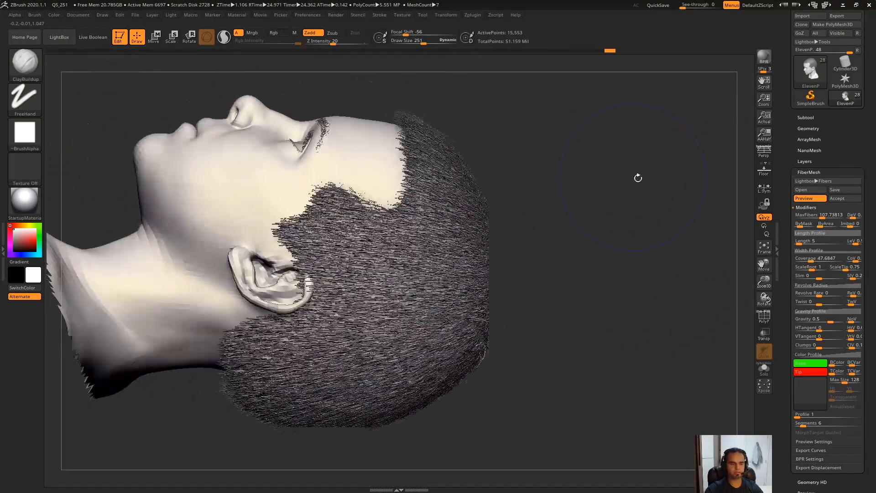
left_click_drag(551, 184, 632, 186, "alt")
left_click(813, 199)
left_click(813, 199)
left_click_drag(619, 154, 476, 178)
left_click_drag(549, 150, 465, 75)
left_click_drag(656, 156, 723, 182, "alt")
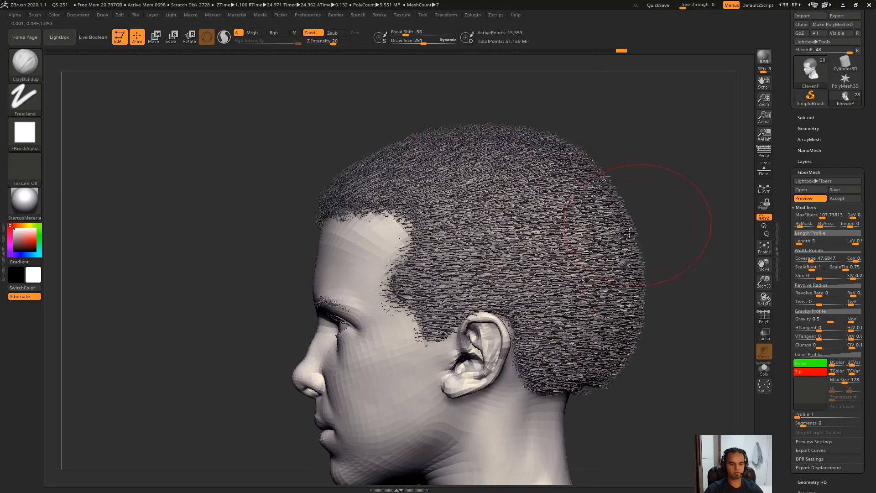
Step: Accept the previewed fibers as a new subtool without activating Fast Preview, and show the subtool list
left_click(26, 66)
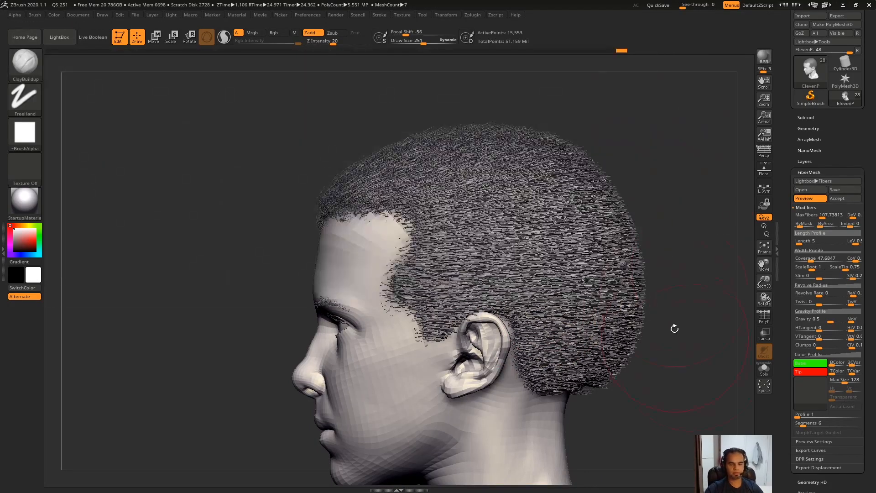
left_click_drag(542, 124, 555, 132, "alt")
left_click(838, 200)
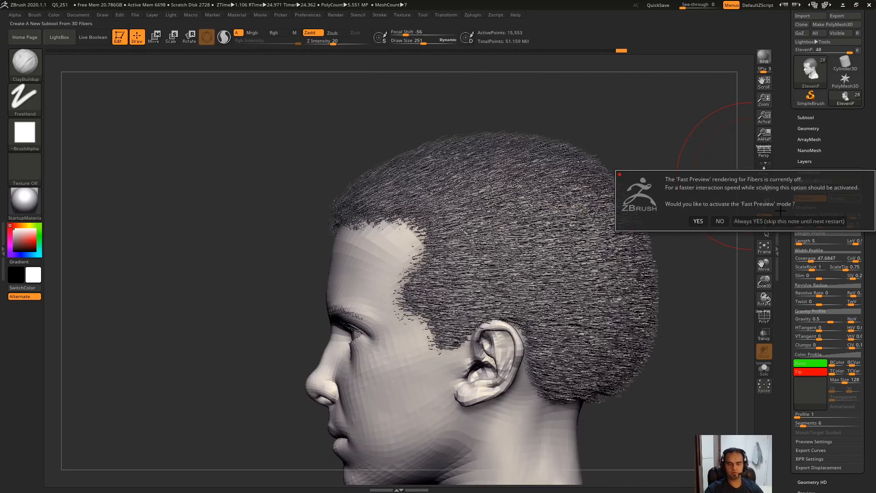
left_click(720, 221)
left_click_drag(623, 94, 612, 123)
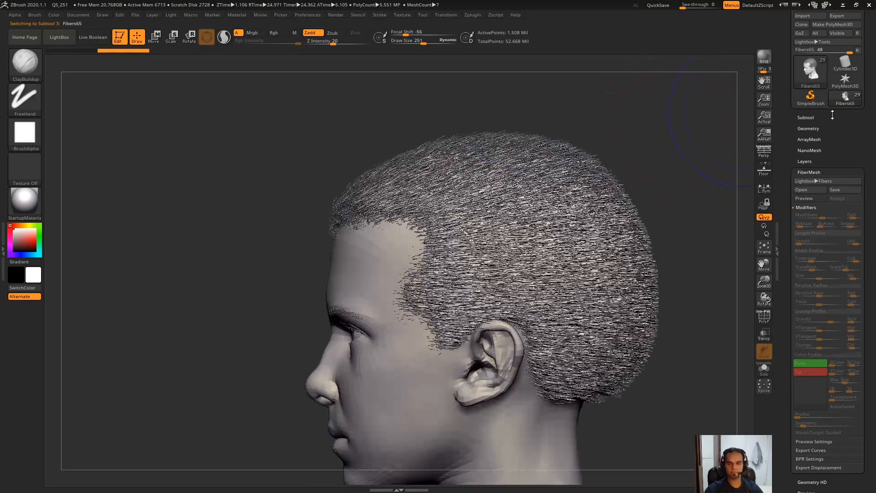
left_click(815, 118)
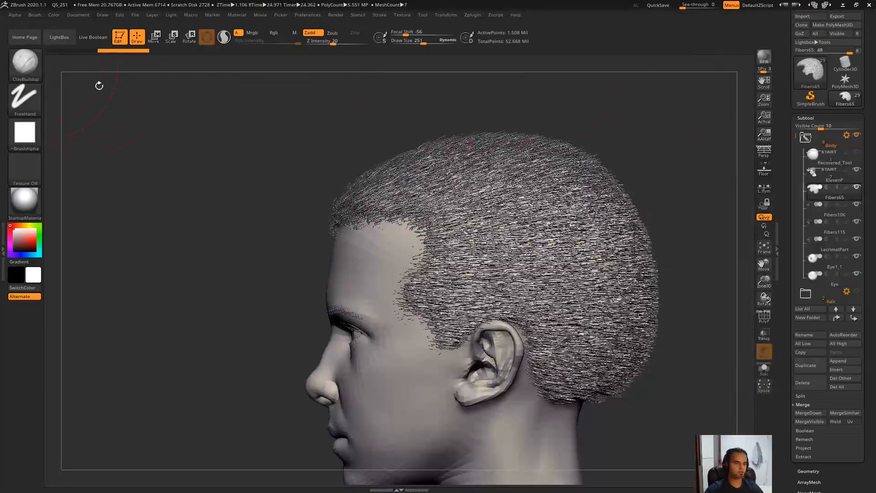
Step: Try the GroomHairToss brush with a stroke across the hair on the side of the head
key("b")
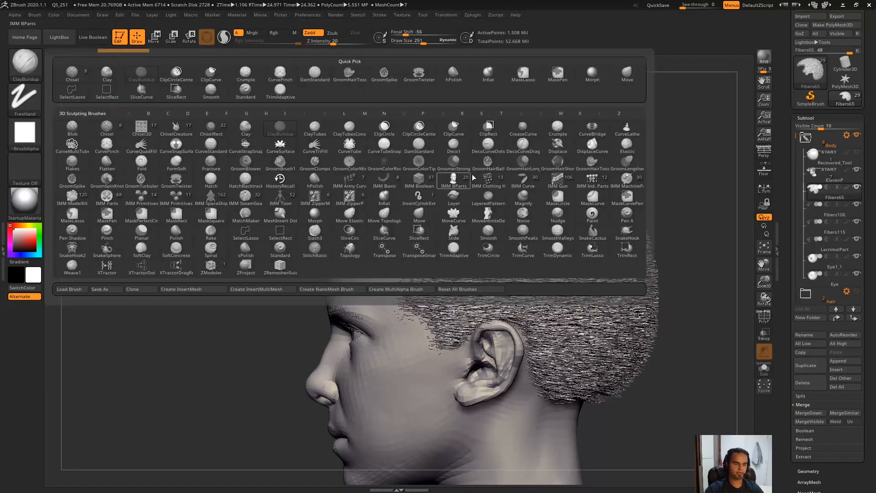
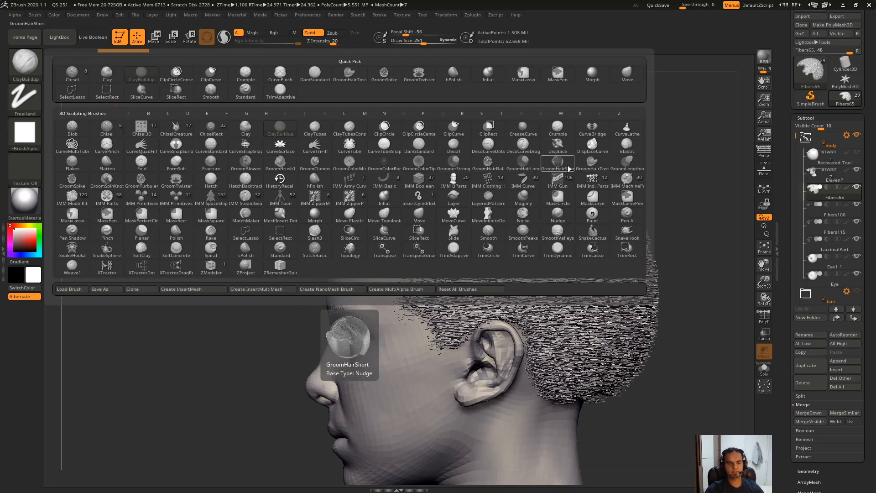
left_click(601, 170)
mouse_move(480, 196)
left_mouse_down()
mouse_move(593, 256)
mouse_move(679, 329)
left_mouse_up()
Step: Try the GroomSpike brush with a short stroke on the hair above the ear
key("b")
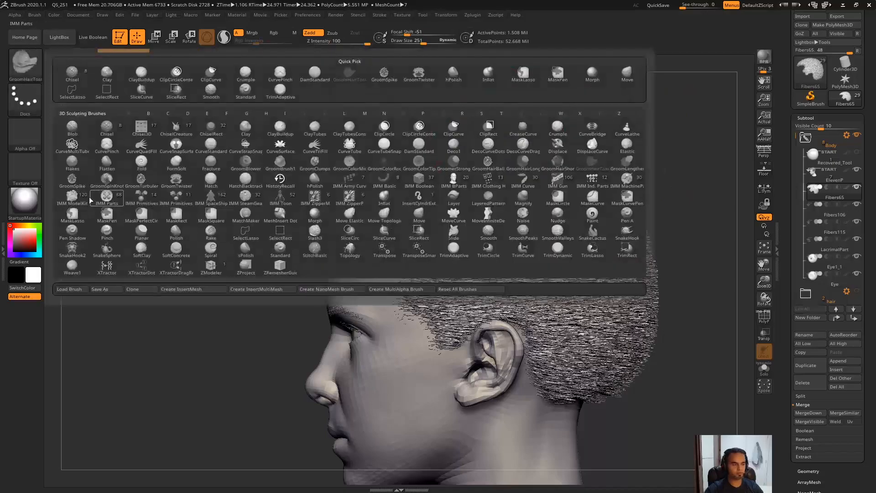
left_click(76, 187)
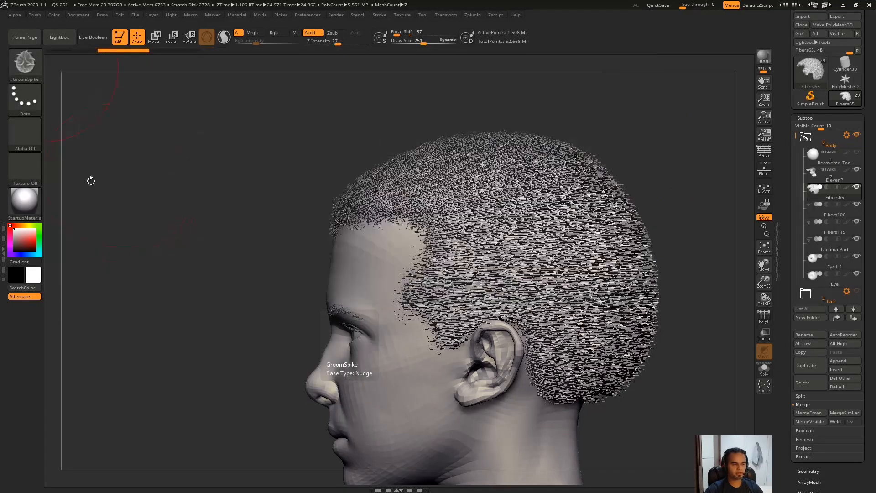
left_click_drag(507, 231, 573, 233)
Step: Try the GroomTwister brush with a short stroke on the side hair, then undo it
key("b")
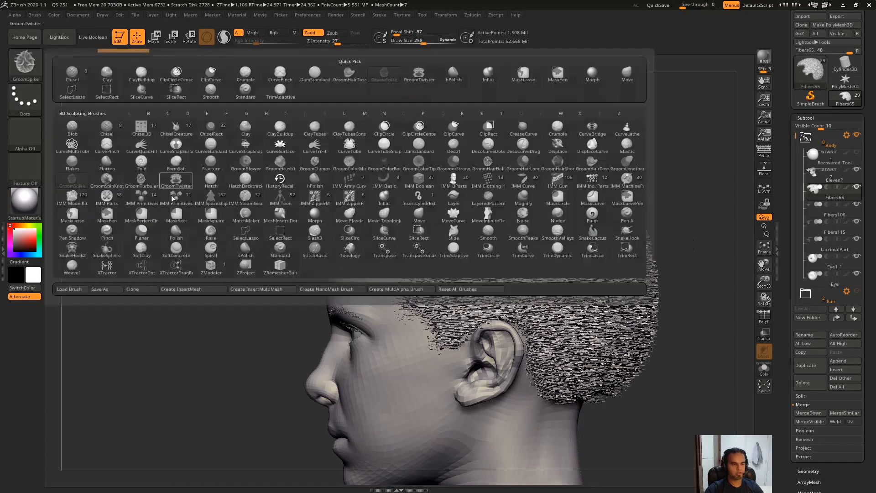
left_click(180, 187)
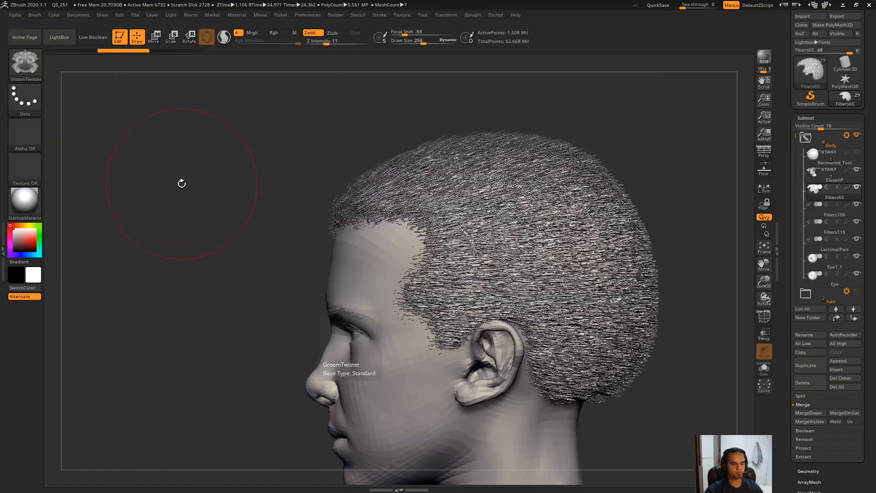
mouse_move(549, 216)
left_mouse_down()
mouse_move(589, 256)
mouse_move(607, 347)
mouse_move(594, 283)
mouse_move(522, 230)
left_mouse_up()
key("ctrl+z")
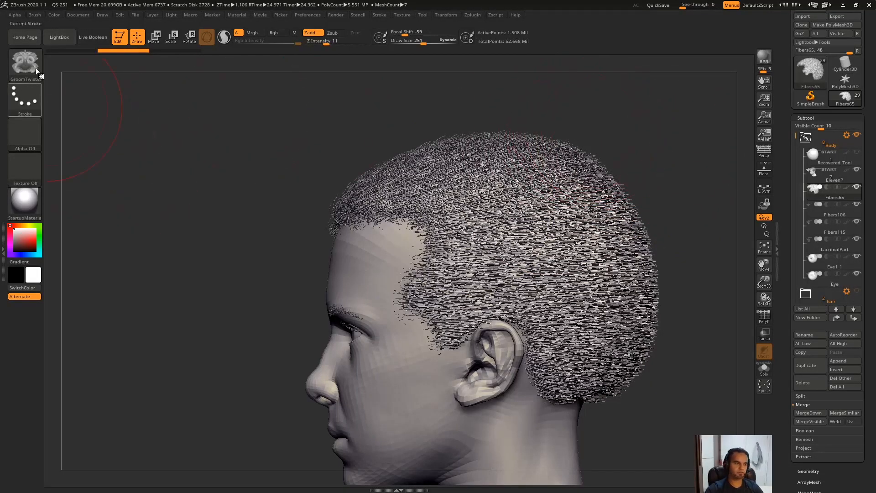
Step: Show the docked brush settings beside the canvas and choose the GroomHairToss brush
left_click(3, 239)
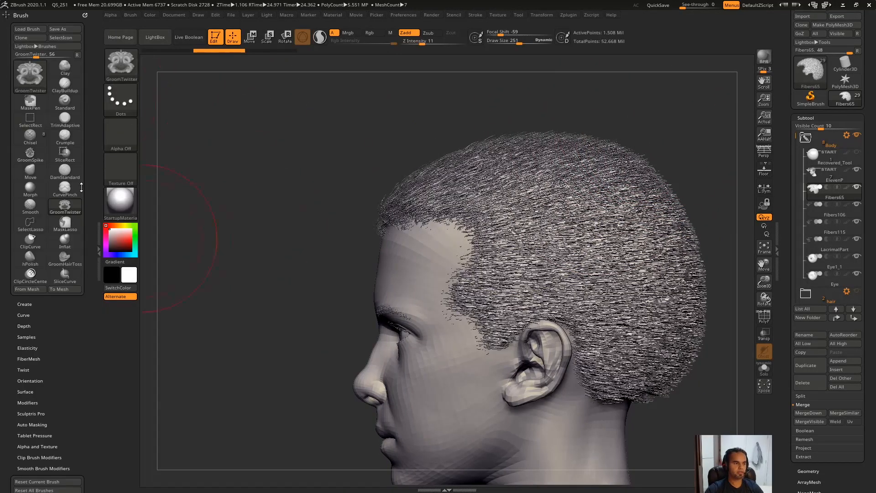
left_click(121, 64)
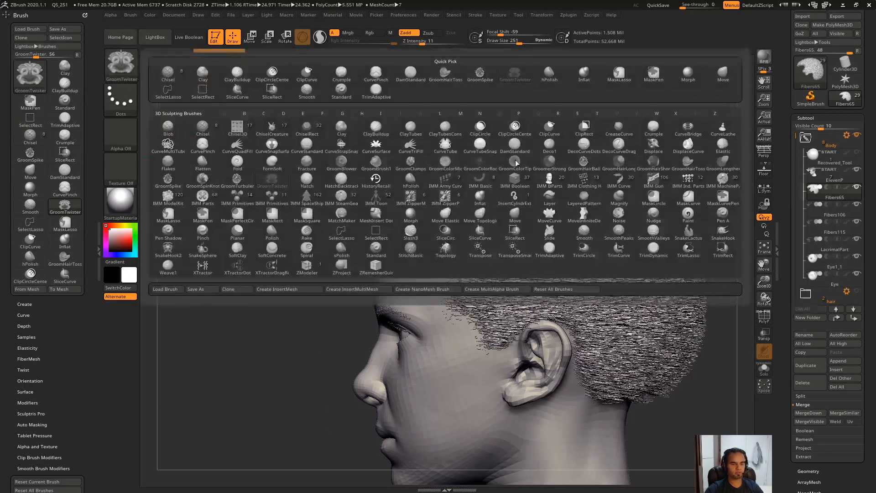
left_click(688, 164)
Step: Comb the side hair backward and down toward the ear with a long GroomHairToss stroke, then undo it
left_click_drag(643, 102, 536, 164, "alt")
mouse_move(662, 123)
left_mouse_down()
mouse_move(681, 98)
mouse_move(637, 196)
left_mouse_up()
mouse_move(349, 232)
left_mouse_down()
mouse_move(413, 231)
mouse_move(559, 303)
mouse_move(588, 392)
left_mouse_up()
key("s")
mouse_move(409, 238)
left_mouse_down()
mouse_move(425, 214)
mouse_move(570, 273)
mouse_move(571, 434)
left_mouse_up()
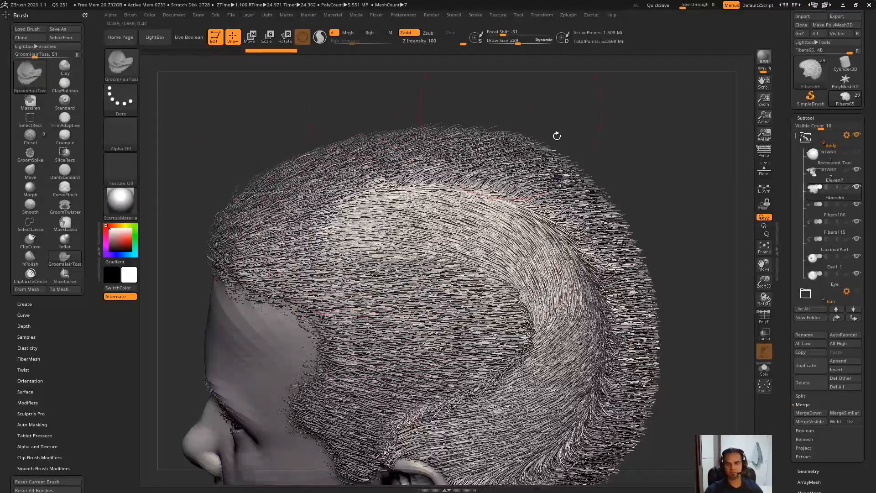
key("ctrl+z")
Step: Expand the FiberMesh settings of the GroomHairToss brush to examine its length and propagation options
key("b")
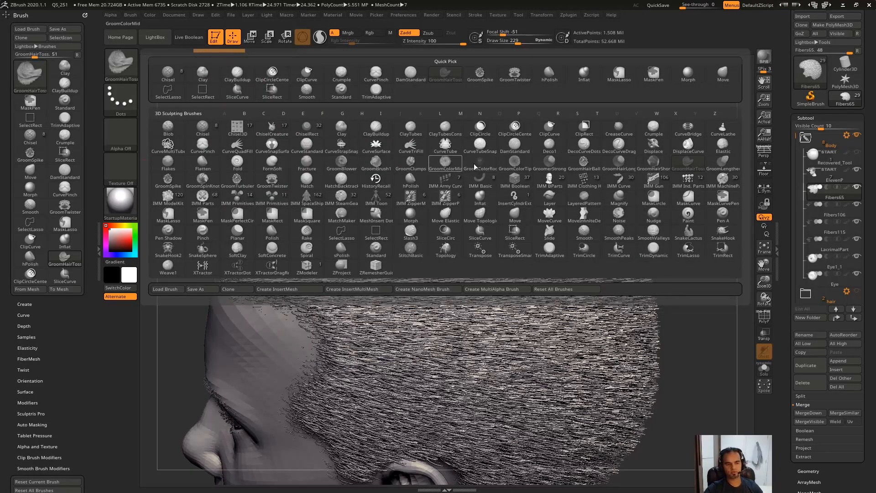
key("s")
key("s")
left_click(425, 225)
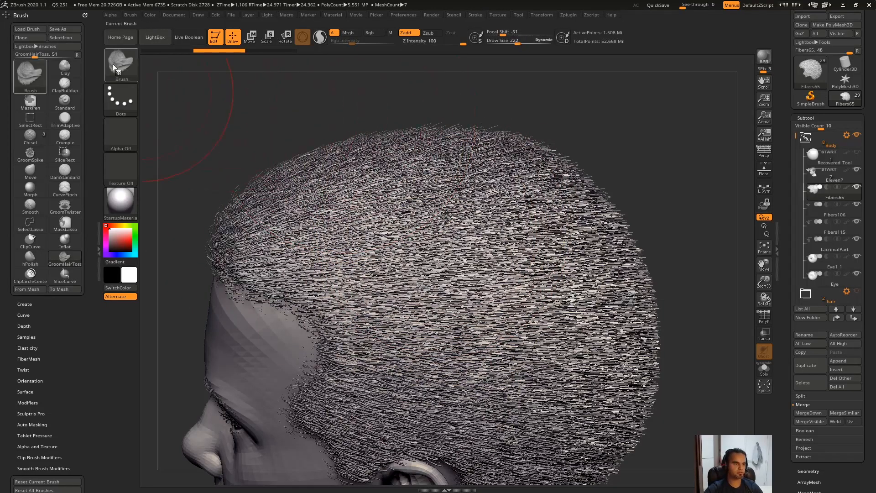
left_click(54, 15)
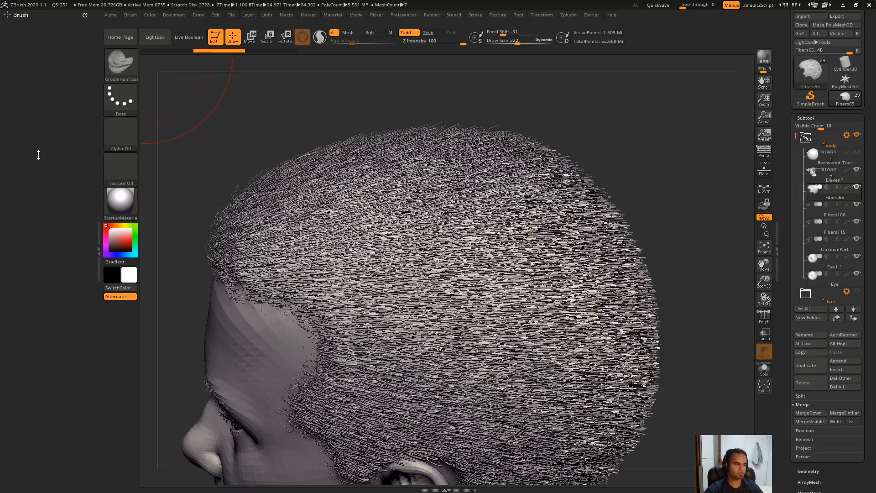
left_click_drag(63, 358, 69, 297)
left_click(44, 295)
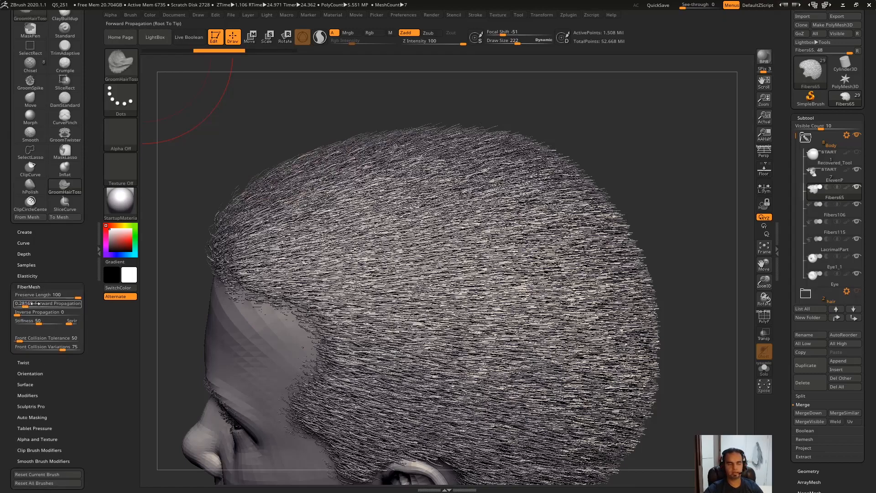
Step: Try the Standard brush on the side hair with Preserve Length at 100 and at 0, undoing each test stroke
left_click(128, 61)
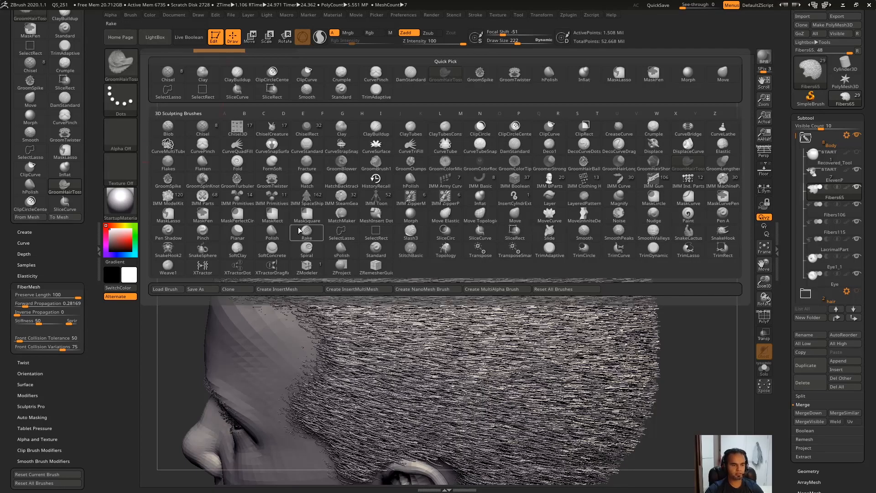
left_click(315, 254)
left_click_drag(28, 295, 81, 295)
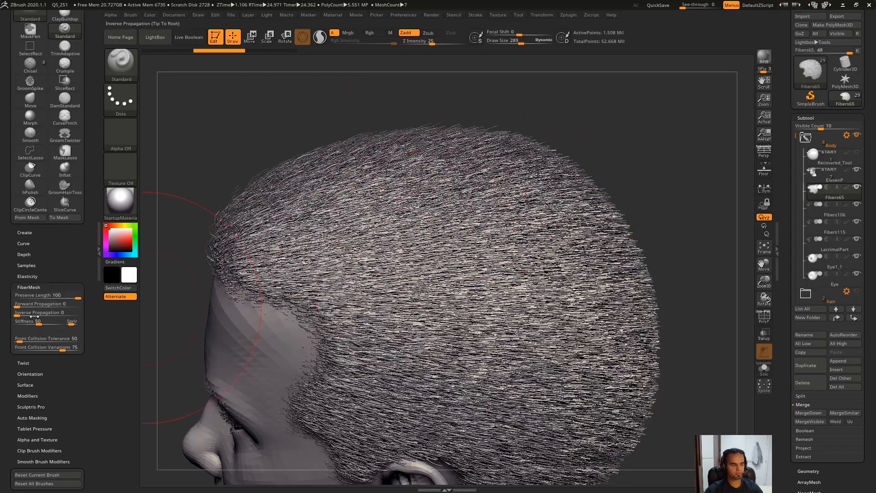
left_click_drag(553, 304, 554, 293)
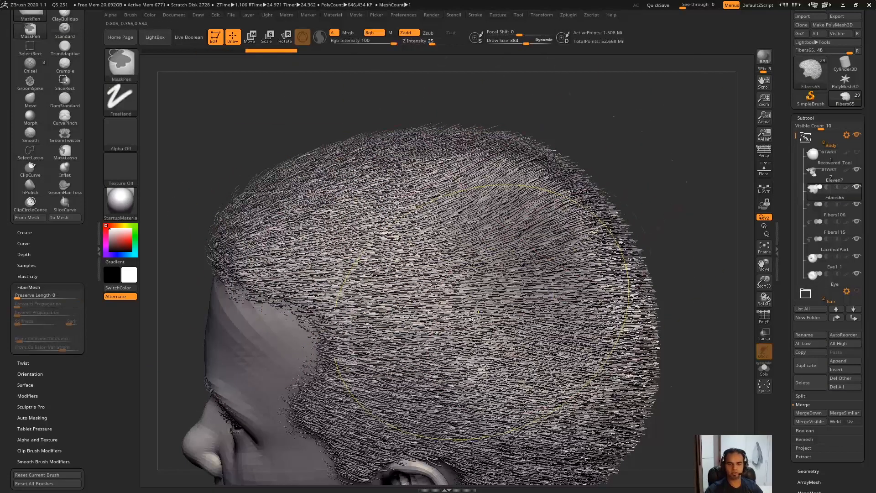
key("ctrl+z")
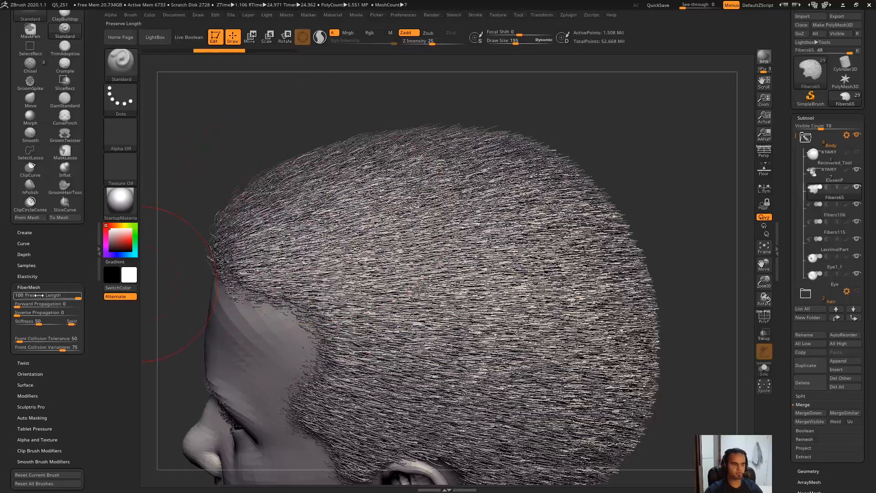
mouse_move(494, 174)
left_mouse_down()
mouse_move(583, 143)
mouse_move(479, 320)
mouse_move(457, 287)
left_mouse_up()
key("ctrl+z")
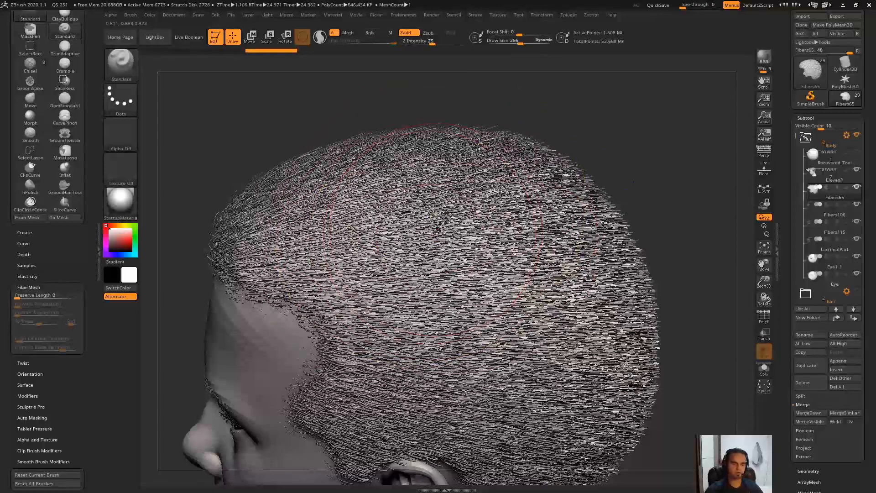
Step: Switch back to the GroomHairToss brush with a draw size of 182 and frame the hair on the side of the head
left_click(132, 63)
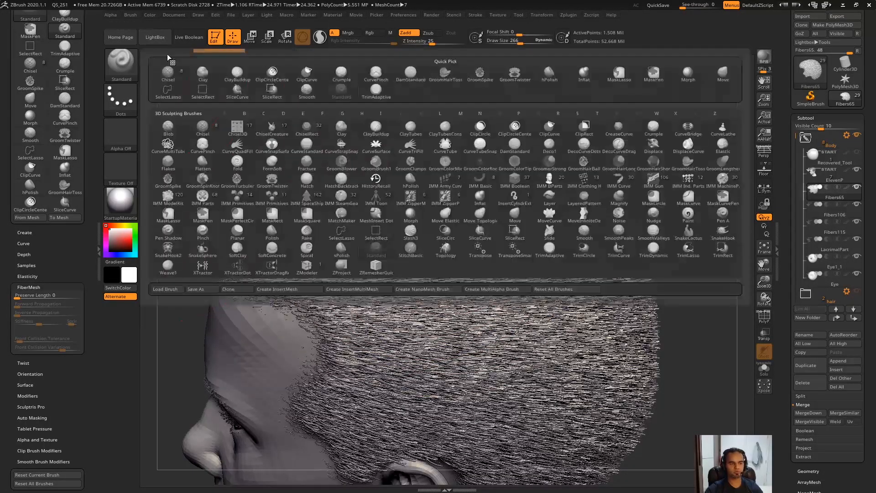
left_click(635, 170)
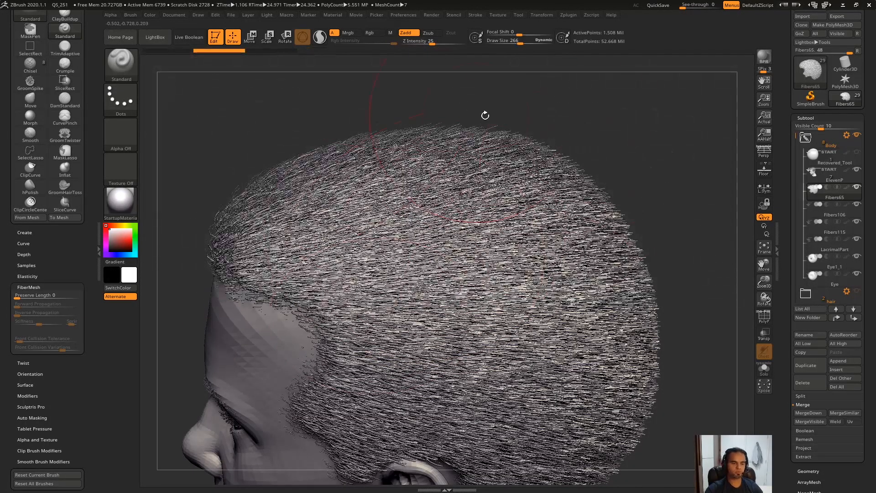
left_click(121, 61)
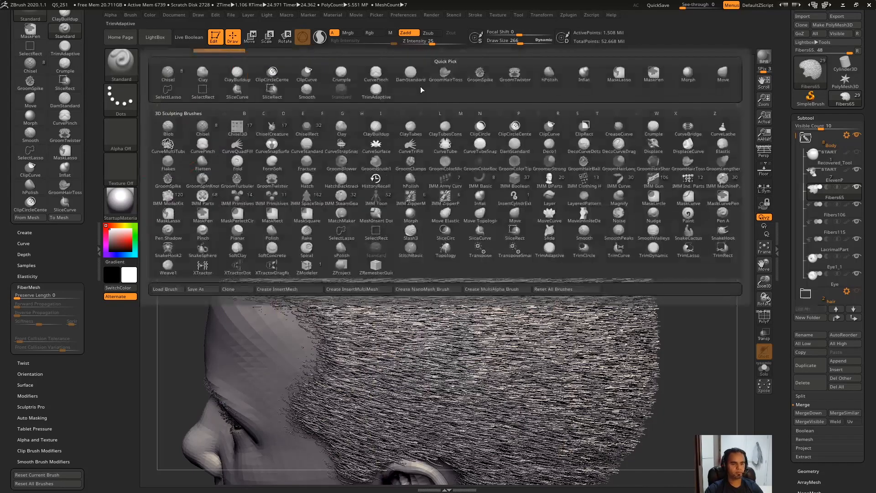
left_click(688, 164)
key("s")
left_click_drag(275, 145, 332, 123)
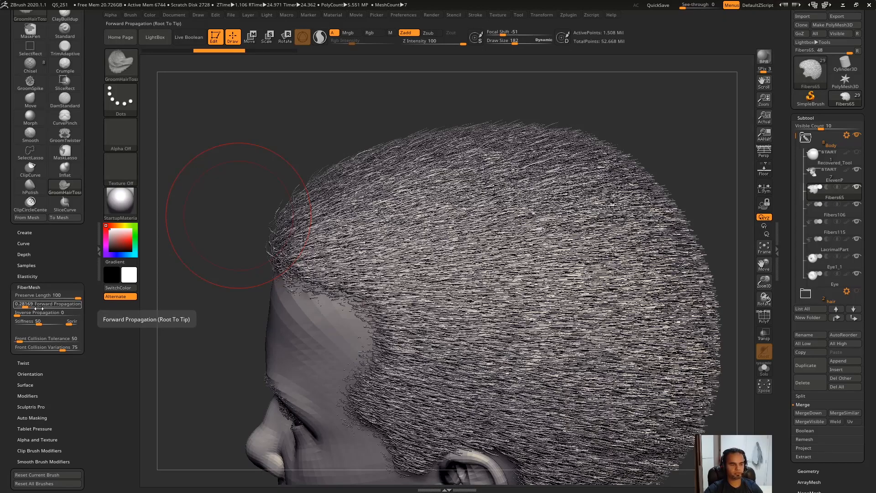
Step: Set Forward Propagation to 2 and draw size to 236, and comb the side hair from the temple toward the back
key("s")
left_click_drag(491, 257, 500, 256)
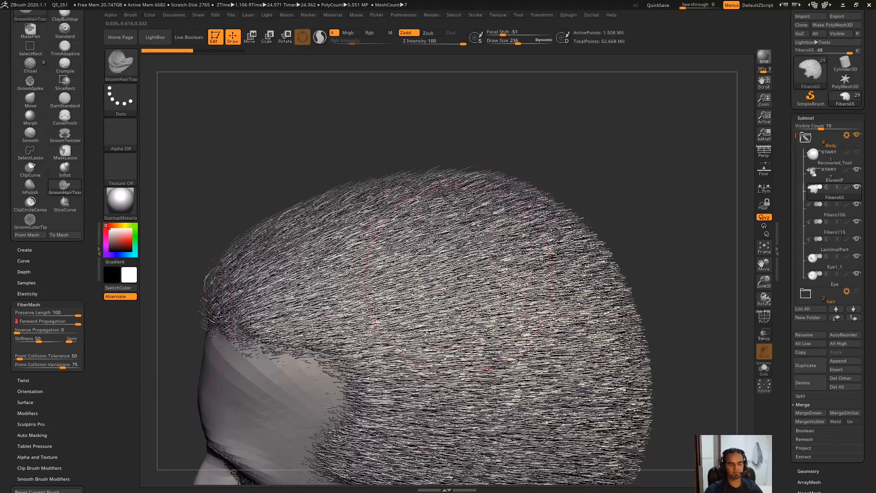
left_click_drag(369, 313, 641, 324)
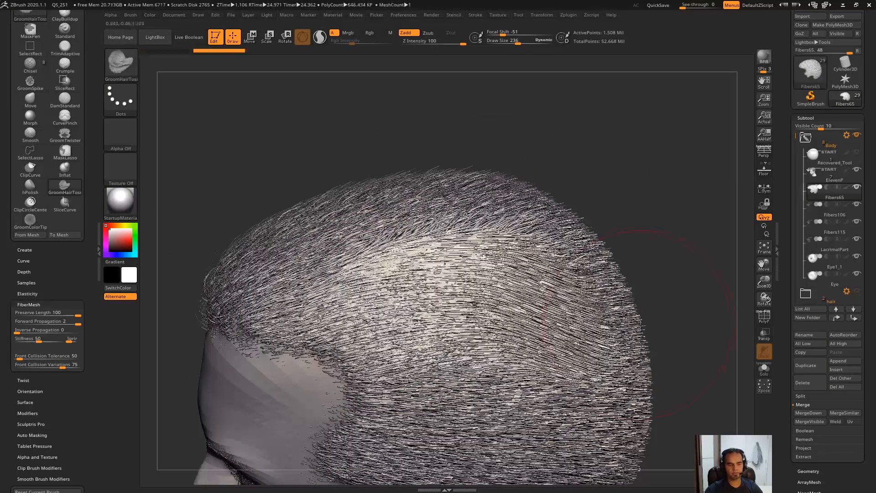
Step: Undo the last side-hair stroke, comb one more test stroke from the temple toward the back, and undo it
key("ctrl+z")
left_click_drag(341, 322, 541, 296)
key("ctrl+z")
Step: Sketch a tall fiber marked 2 with loops crowded toward its root on a screen capture, and discard the capture
key("Print")
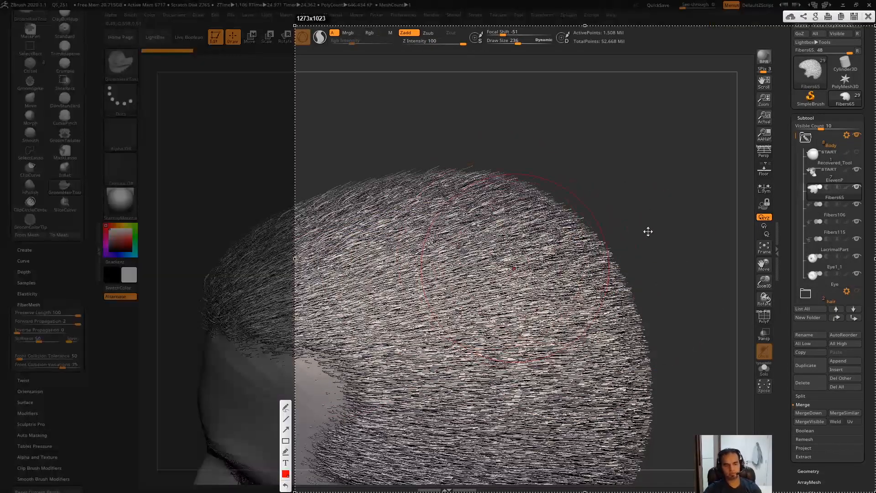
mouse_move(624, 264)
left_mouse_down()
mouse_move(655, 97)
mouse_move(641, 257)
left_mouse_up()
left_click_drag(628, 78, 648, 88)
left_click_drag(592, 255, 595, 249)
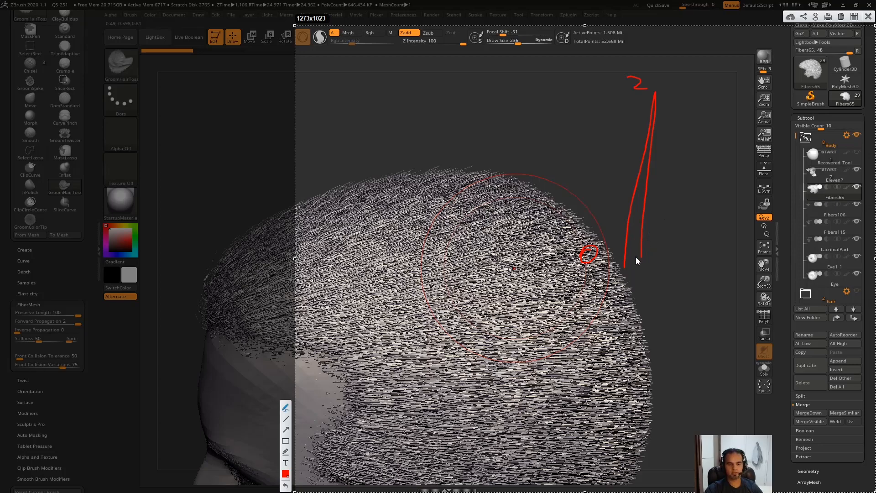
left_click_drag(645, 253, 647, 253)
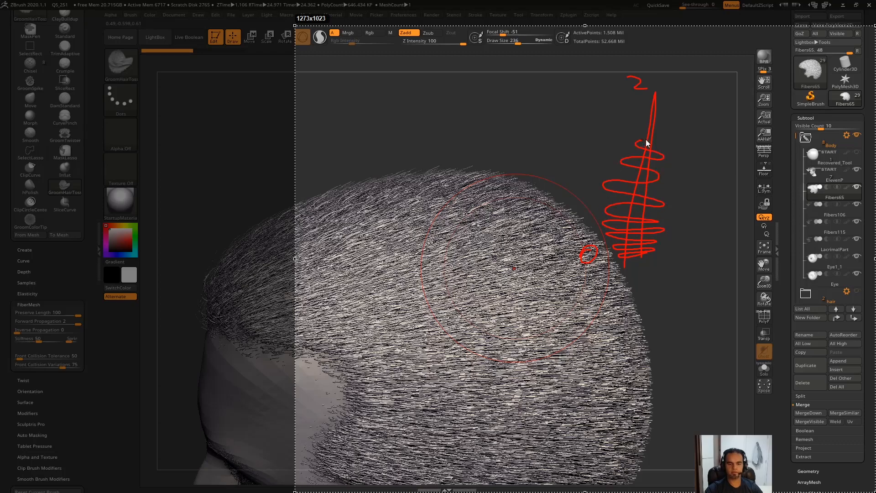
mouse_move(654, 103)
left_mouse_down()
mouse_move(660, 84)
mouse_move(655, 97)
left_mouse_up()
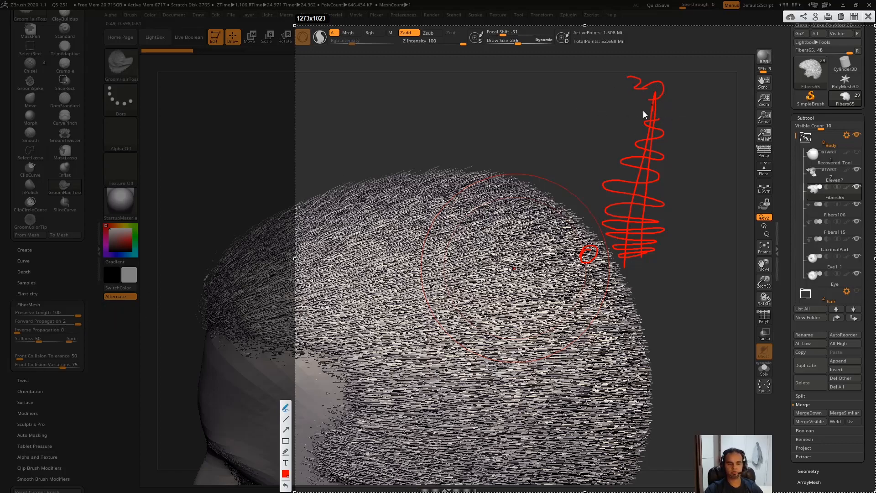
key("Escape")
Step: Try comb strokes on the temple hair with Forward Propagation at 2 and at 0, undoing them
mouse_move(339, 325)
left_mouse_down()
mouse_move(443, 289)
mouse_move(418, 386)
mouse_move(367, 325)
mouse_move(359, 342)
mouse_move(411, 322)
mouse_move(520, 315)
left_mouse_up()
key("ctrl+z")
key("ctrl+z")
key("s")
left_click(365, 331)
left_click_drag(57, 321, 16, 319)
mouse_move(347, 333)
left_mouse_down()
mouse_move(438, 320)
mouse_move(329, 335)
mouse_move(352, 354)
left_mouse_up()
key("ctrl+z")
Step: Compare strokes behind the temple at draw size 146 with Forward Propagation 0 and 2, and undo both
key("s")
left_click(392, 328)
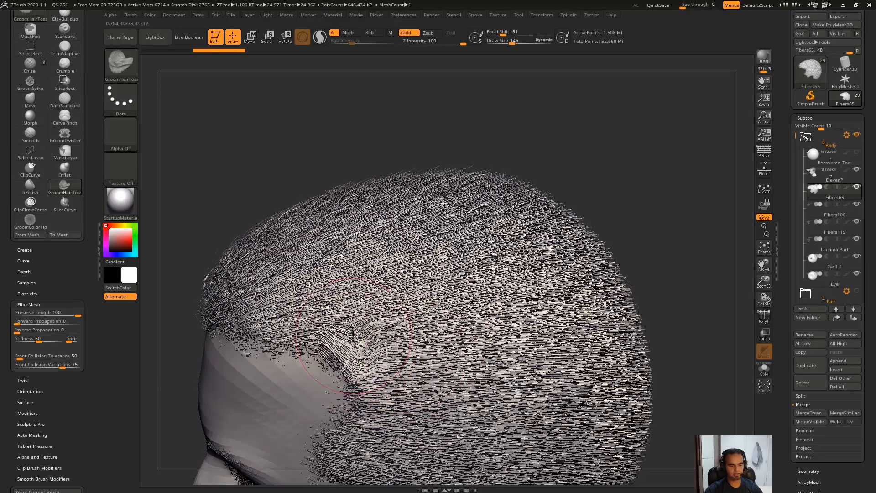
left_click_drag(425, 344, 401, 338)
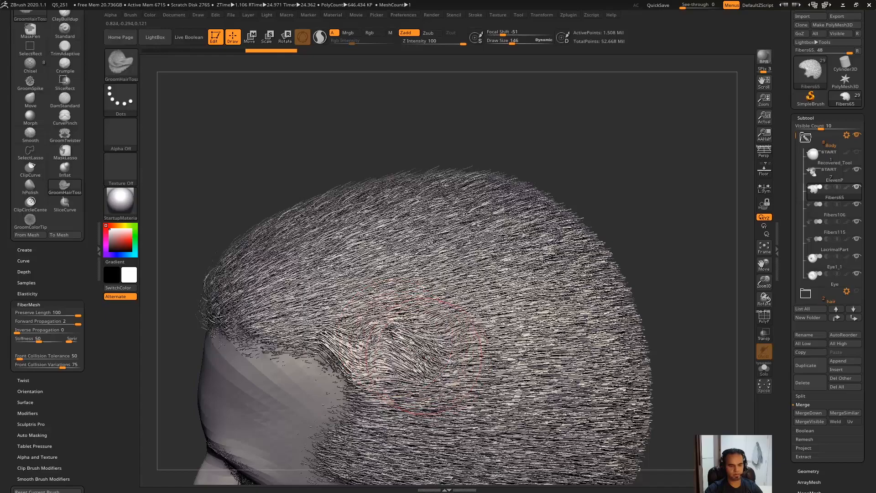
key("ctrl+z")
key("ctrl+z")
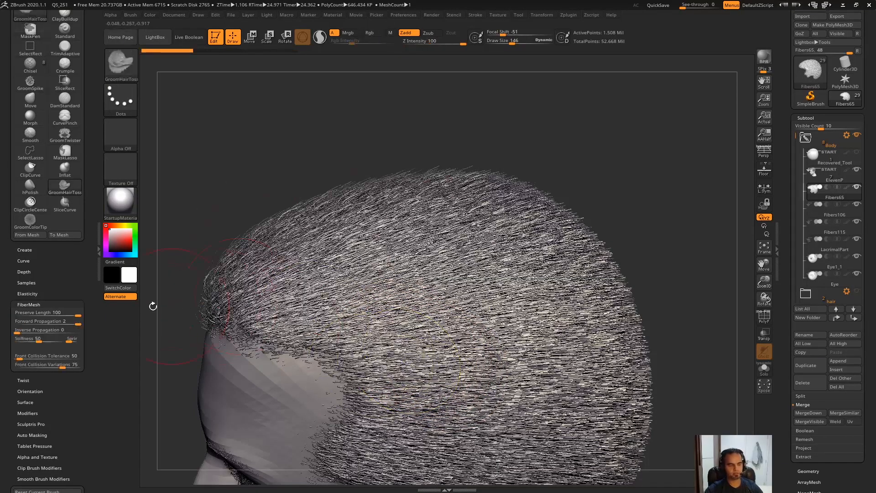
Step: Raise Inverse Propagation to 5, return it to 0, and set Forward Propagation to 0
left_click_drag(41, 330, 78, 330)
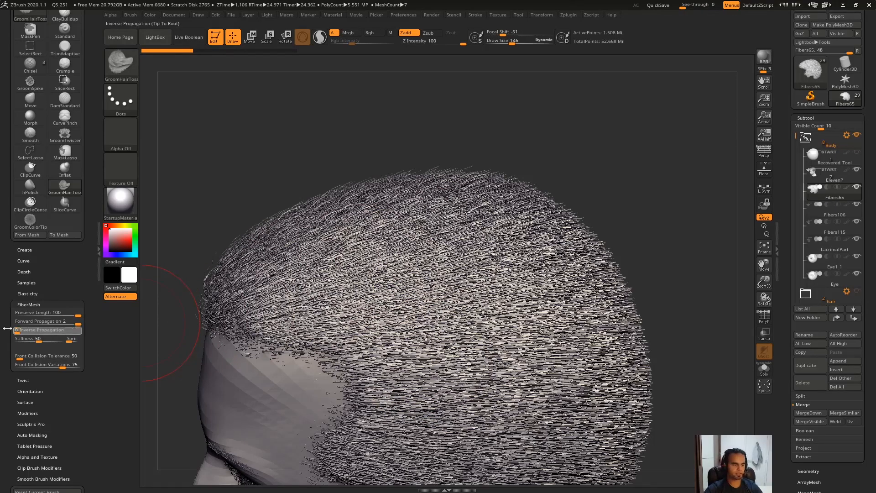
left_click_drag(27, 330, 89, 330)
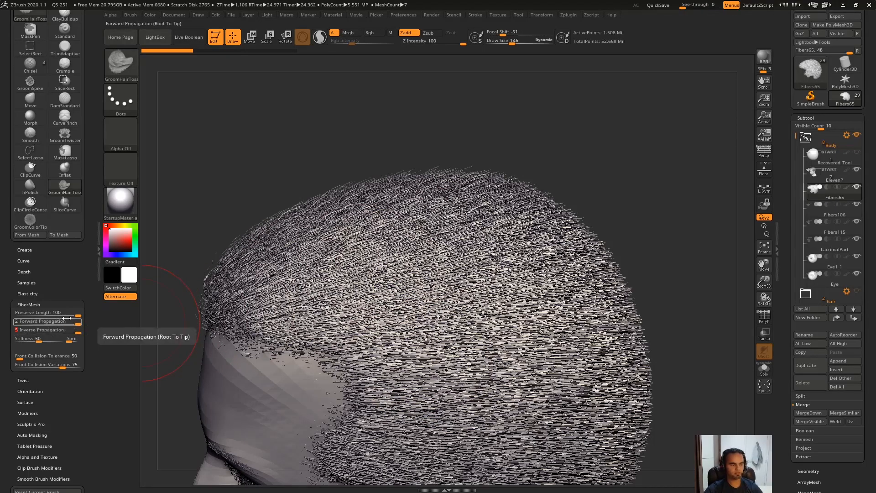
left_click_drag(42, 329, 19, 321)
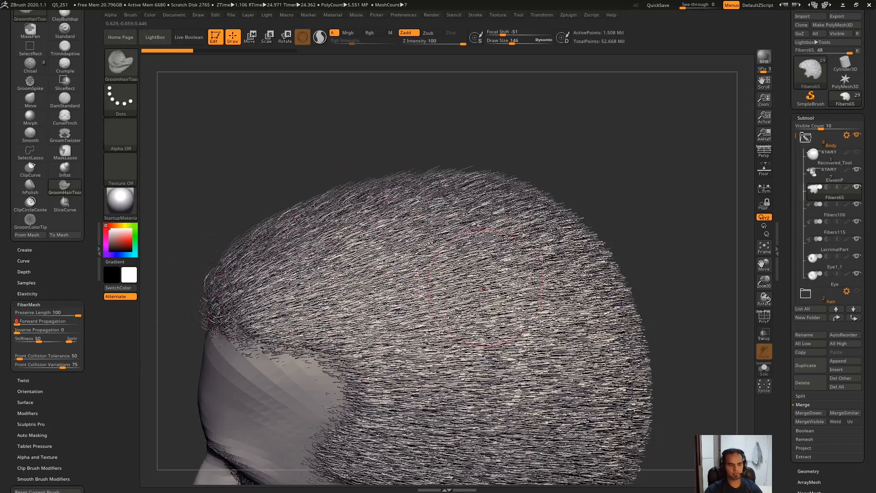
Step: Try grooming strokes on the side hair with both propagation values at 0, using draw sizes 258 and 157, undoing each
key("bracketright")
left_click_drag(375, 310, 410, 292)
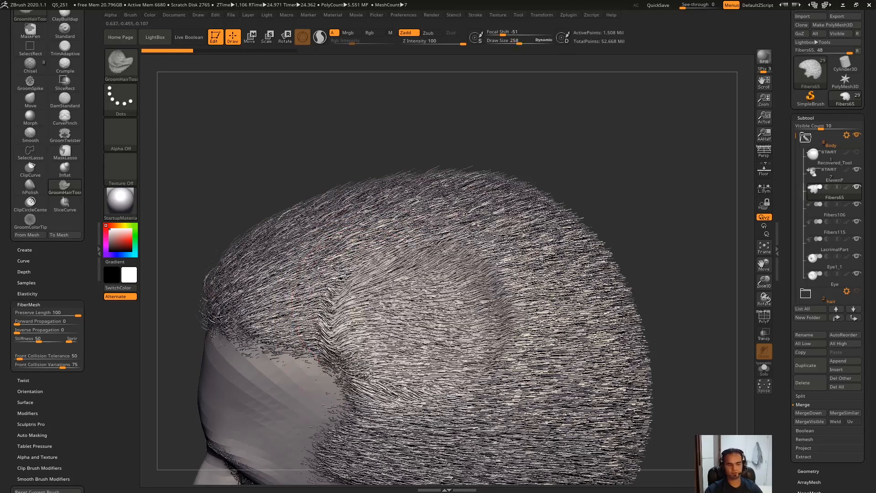
mouse_move(254, 191)
left_mouse_down()
mouse_move(259, 216)
mouse_move(221, 200)
left_mouse_up()
key("s")
left_click_drag(215, 199, 235, 201)
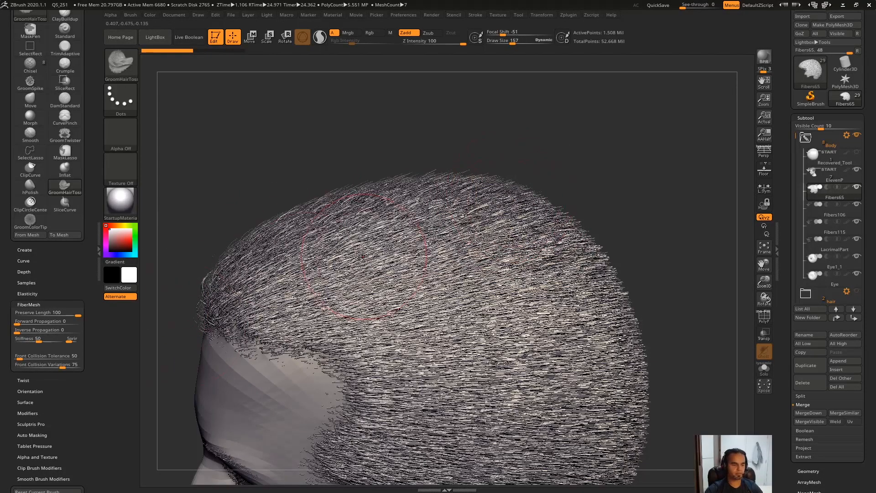
mouse_move(496, 302)
left_mouse_down()
mouse_move(479, 294)
mouse_move(495, 336)
left_mouse_up()
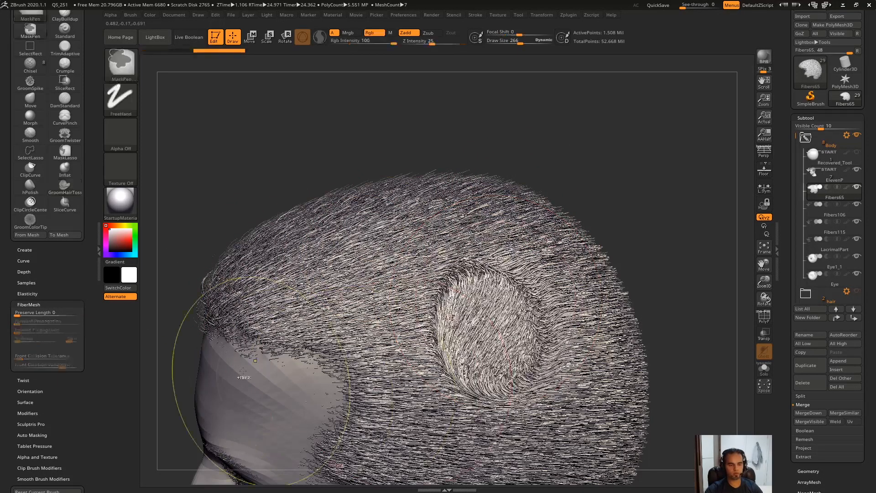
key("ctrl+z")
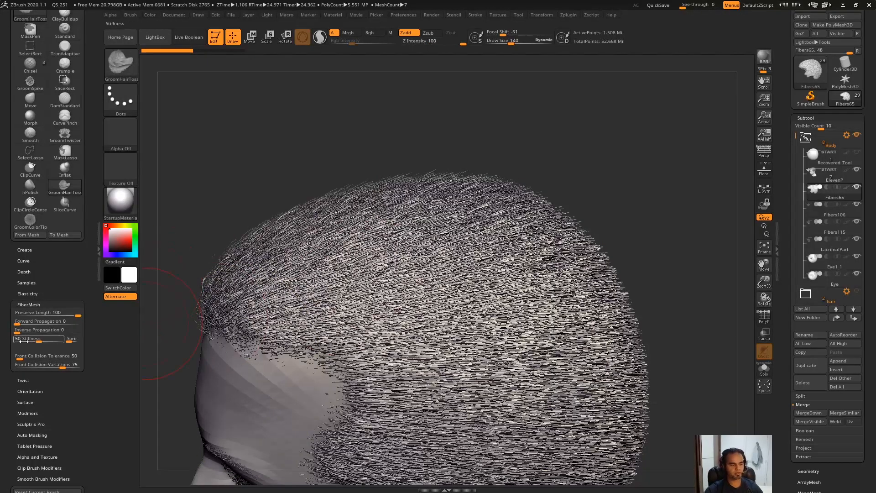
Step: Set Stiffness to 0 and comb test strokes above the ear at draw size 169, undoing them
key("s")
mouse_move(420, 303)
left_mouse_down()
mouse_move(451, 303)
mouse_move(461, 368)
left_mouse_up()
key("ctrl+z")
key("ctrl+z")
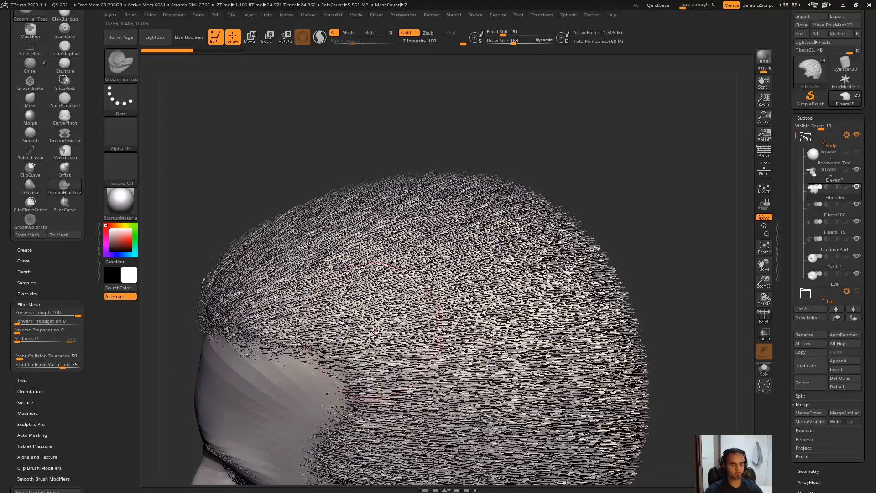
left_click_drag(381, 358, 512, 346)
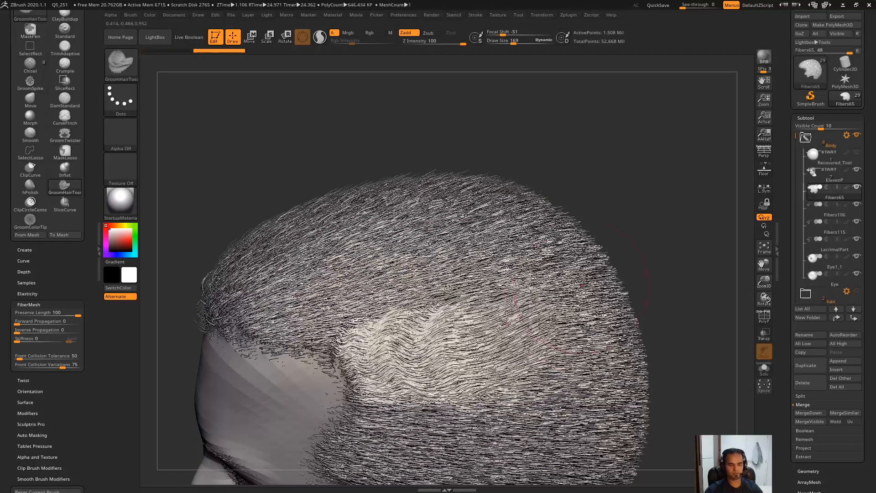
key("ctrl+z")
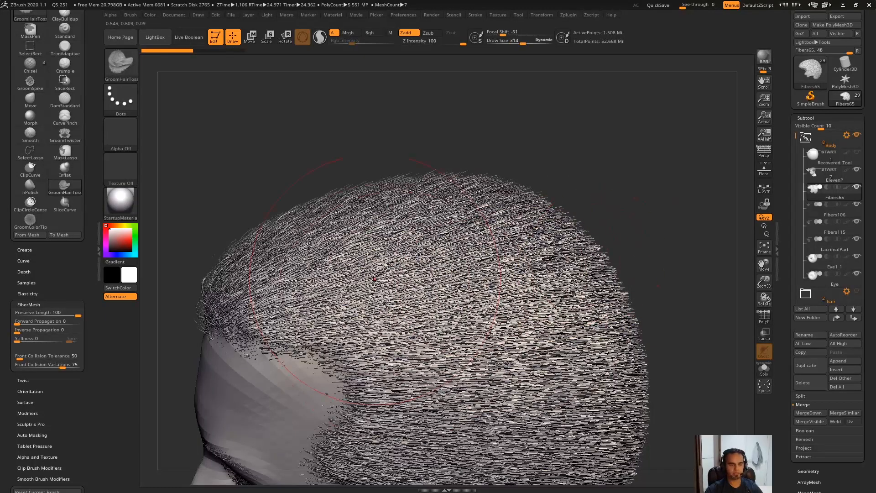
Step: Set the brush's Stiffness to 20 and its draw size to 215
left_click_drag(18, 340, 24, 340)
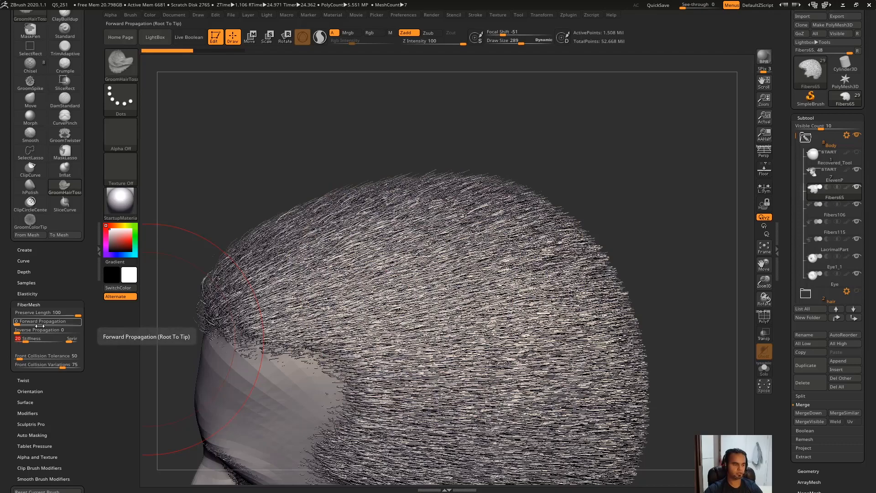
key("s")
left_click_drag(396, 293, 393, 293)
left_click_drag(210, 288, 229, 274)
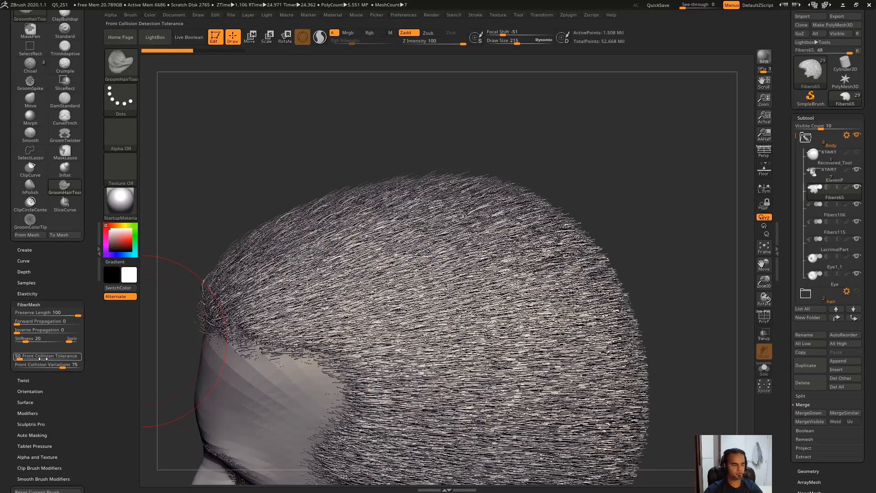
Step: Comb the fibers along the front hairline toward the back of the head in close-up at draw size 182
mouse_move(610, 144)
left_mouse_down()
mouse_move(614, 110)
mouse_move(639, 91)
left_mouse_up()
key("s")
mouse_move(454, 330)
left_mouse_down("alt")
mouse_move(427, 309)
mouse_move(422, 260)
left_mouse_up("alt")
key("s")
mouse_move(422, 292)
left_mouse_down()
mouse_move(413, 295)
mouse_move(412, 285)
left_mouse_up()
right_click_drag(412, 285, 401, 277)
mouse_move(399, 292)
left_mouse_down()
mouse_move(465, 302)
mouse_move(611, 351)
left_mouse_up()
right_click_drag(376, 307, 367, 342)
Step: Mark the gap between the scalp and the hairline fibers in red on a screen capture, and discard the capture
key("Print")
left_click_drag(234, 212, 449, 390)
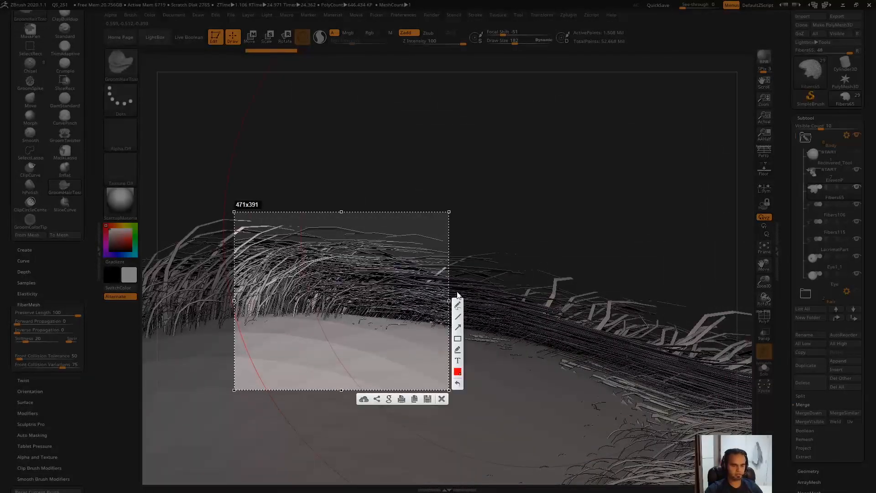
mouse_move(341, 319)
left_mouse_down()
mouse_move(375, 323)
mouse_move(379, 304)
mouse_move(362, 307)
mouse_move(361, 322)
mouse_move(351, 302)
mouse_move(365, 302)
left_mouse_up()
left_click_drag(358, 325, 362, 325)
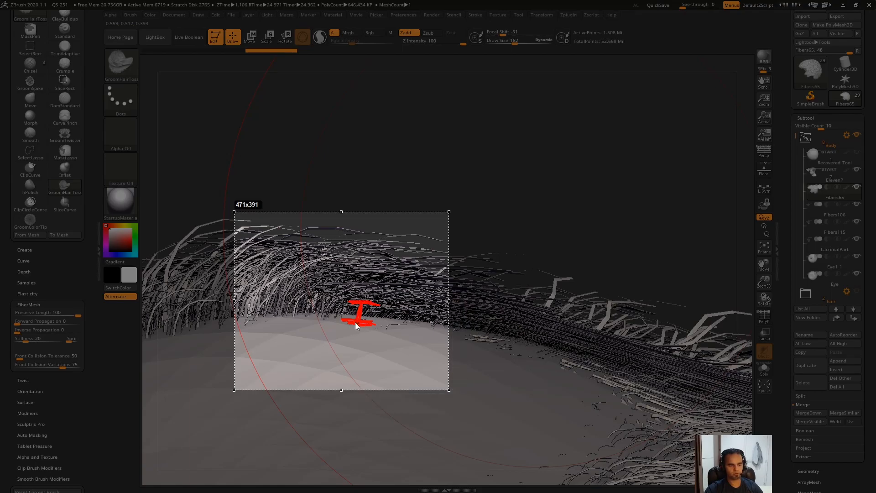
key("Escape")
Step: Set the brush's Front Collision Tolerance to 5
left_click(48, 355)
type("5")
key("Return")
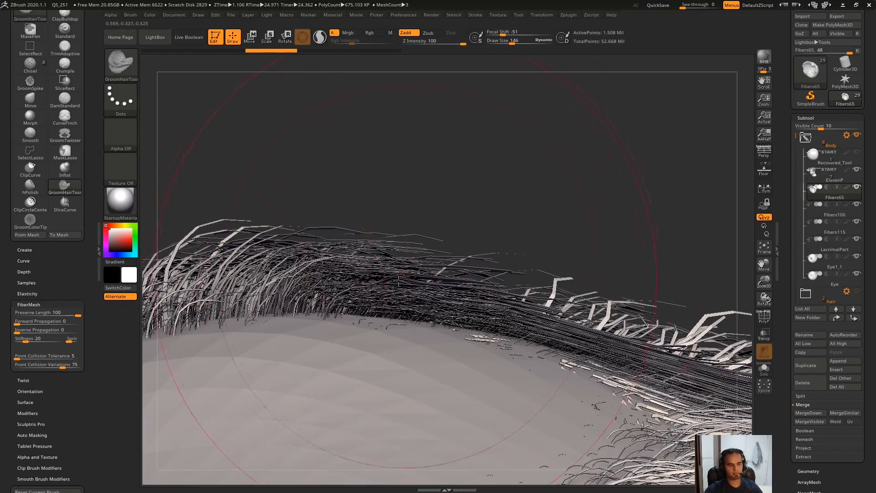
Step: Comb the hairline fibers toward the back at draw size 146, check them from the side, and undo the test strokes
left_click_drag(293, 292, 498, 318)
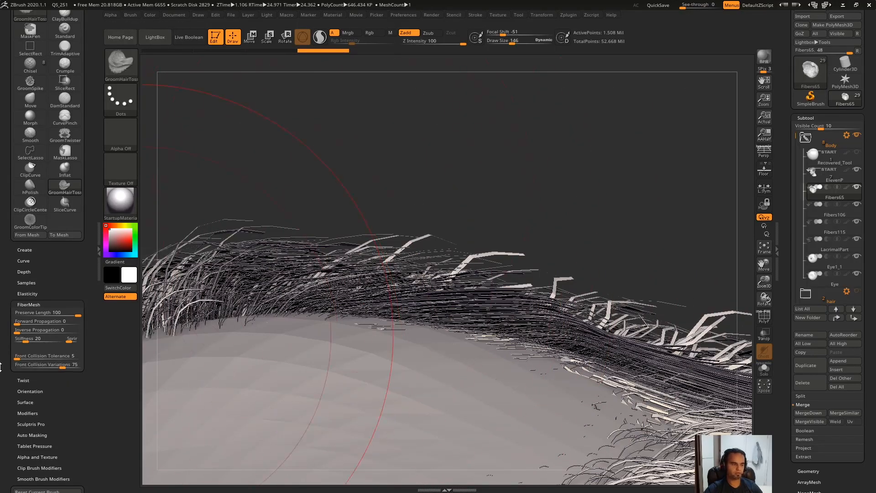
left_click_drag(531, 222, 419, 244)
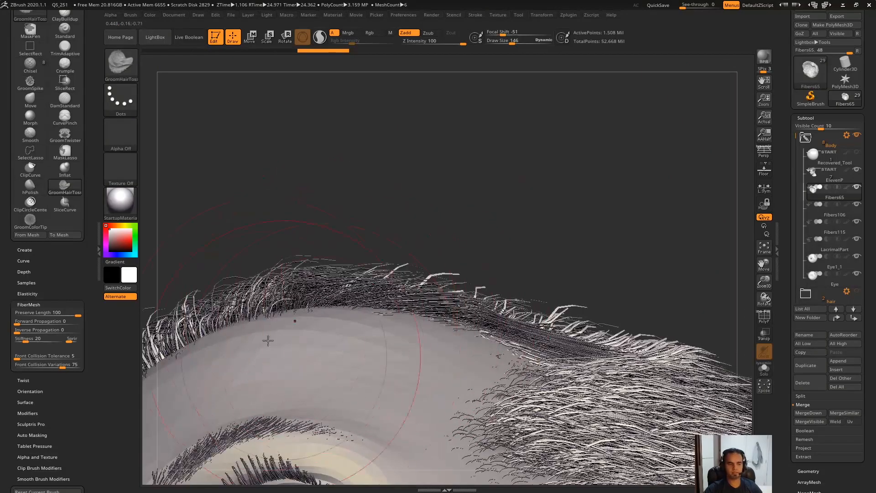
left_click_drag(352, 186, 206, 364)
left_click_drag(168, 328, 511, 179)
right_click_drag(422, 279, 502, 239, "ctrl")
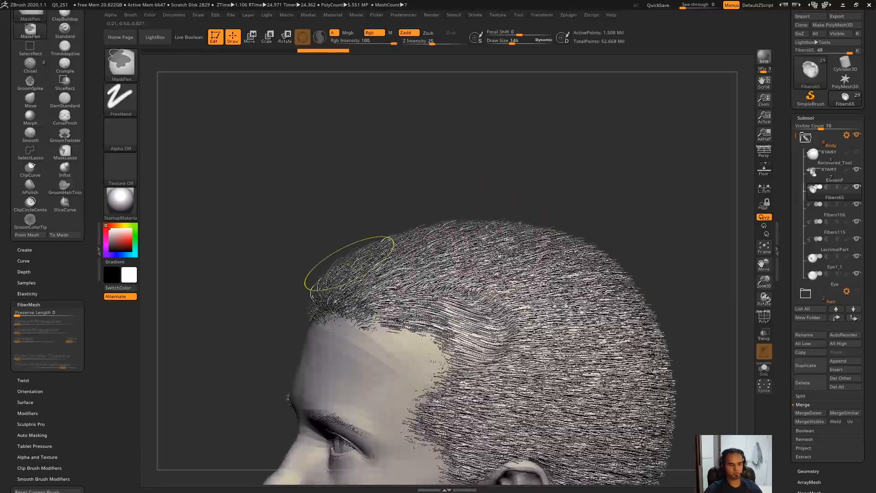
key("ctrl+z")
key("ctrl+z")
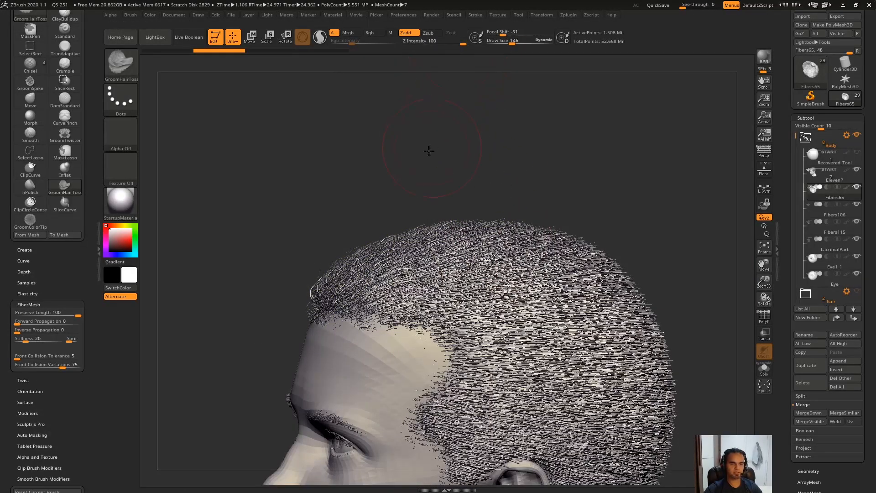
right_click_drag(429, 150, 415, 156)
key("ctrl+shift+z")
key("ctrl+shift+z")
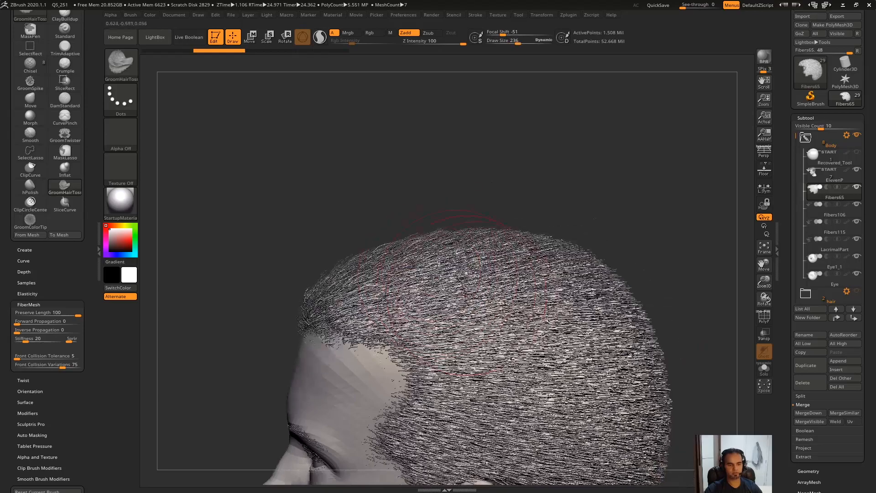
key("ctrl+z")
Step: Lower the Z Intensity to 8 and comb the hair at the back of the crown downward at draw size 222
left_click_drag(463, 43, 419, 41)
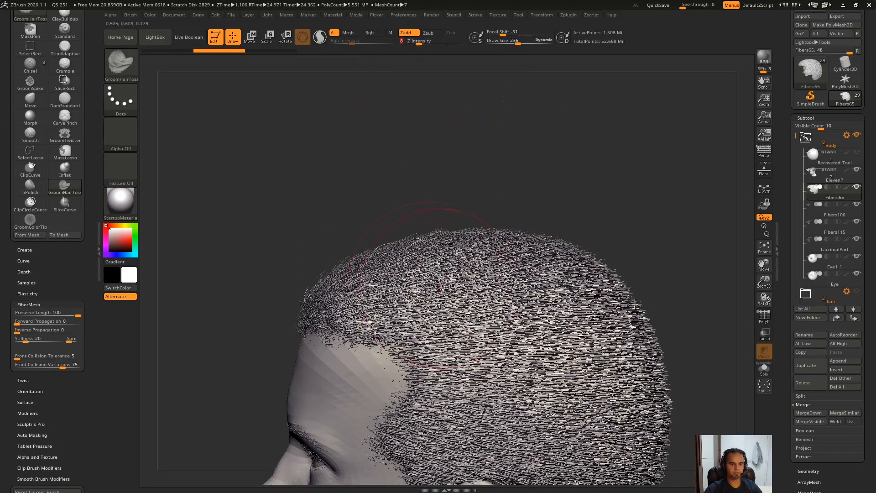
right_click_drag(440, 274, 354, 190, "alt")
left_click_drag(518, 42, 532, 42)
mouse_move(467, 319)
right_mouse_down("alt")
mouse_move(446, 289)
mouse_move(493, 255)
right_mouse_up("alt")
left_click_drag(498, 201, 544, 266)
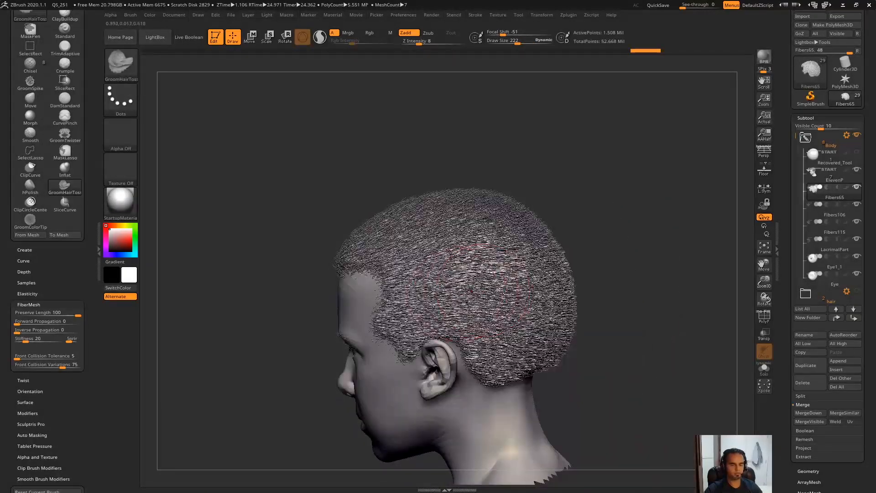
Step: Enlarge the draw size to 412 and comb the hair at the temple and the back of the head downward
right_click_drag(465, 293, 468, 322, "alt")
mouse_move(485, 270)
right_mouse_down()
mouse_move(614, 276)
mouse_move(480, 292)
right_mouse_up()
key("s")
left_click_drag(447, 306, 452, 306)
mouse_move(447, 305)
right_mouse_down("alt")
mouse_move(439, 339)
mouse_move(434, 328)
right_mouse_up("alt")
left_click_drag(377, 327, 413, 369)
right_click_drag(456, 329, 447, 330)
right_click_drag(593, 319, 511, 320)
left_click_drag(506, 345, 525, 393)
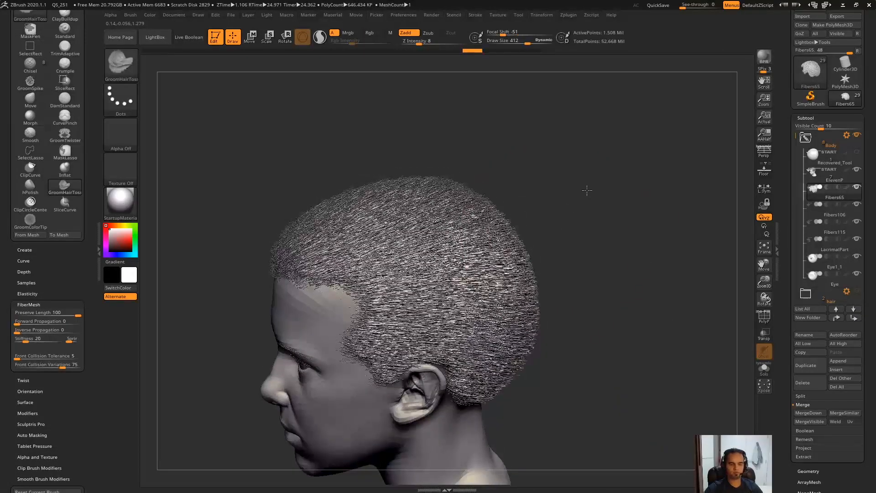
Step: Reduce the draw size to 157 and isolate the ElevenP head and the Fibers65 hair in turn
key("s")
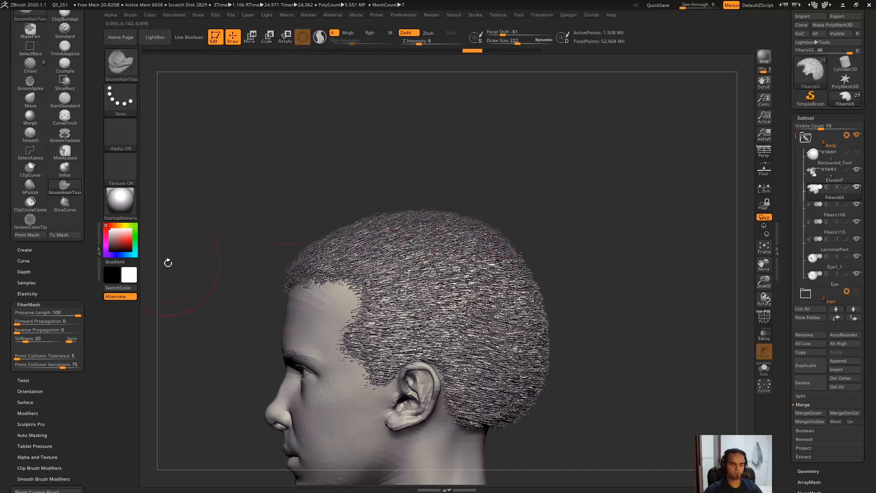
left_click_drag(550, 210, 381, 261)
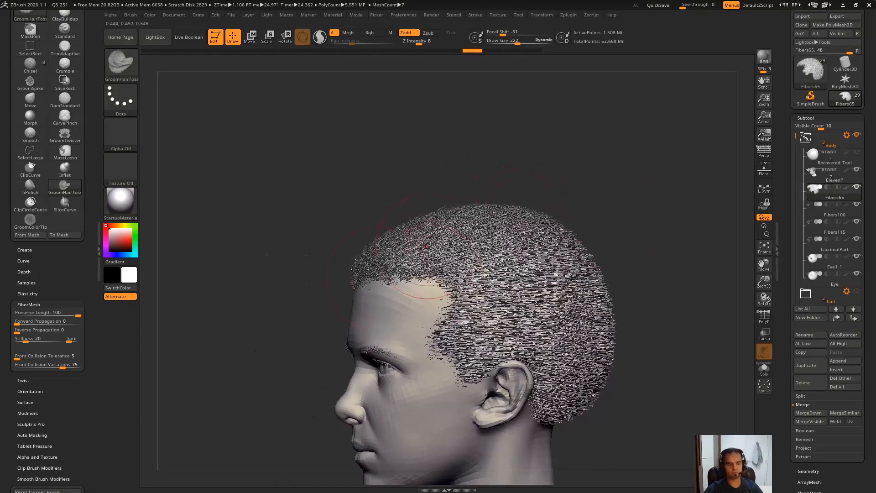
key("s")
left_click_drag(672, 207, 667, 207)
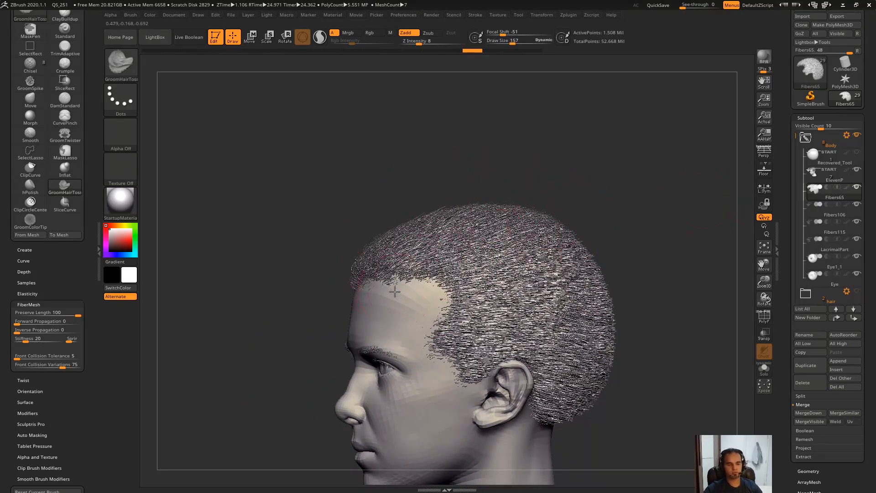
left_click(396, 291, "alt")
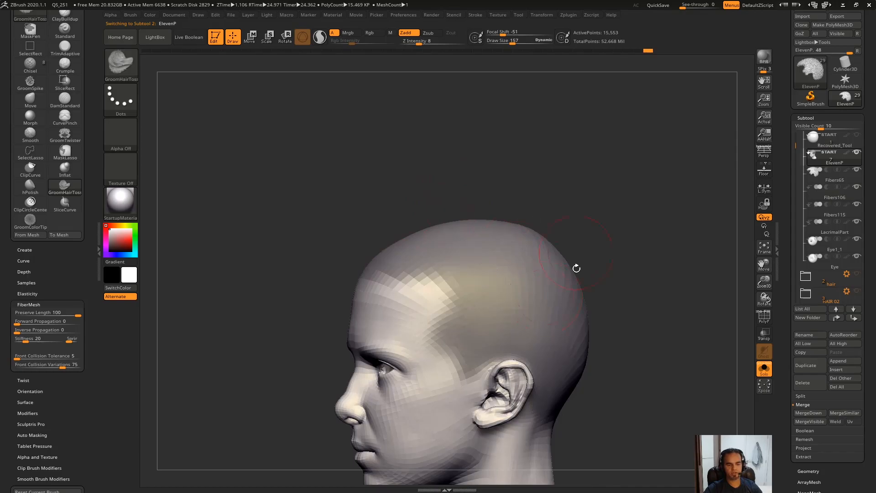
left_click(803, 181)
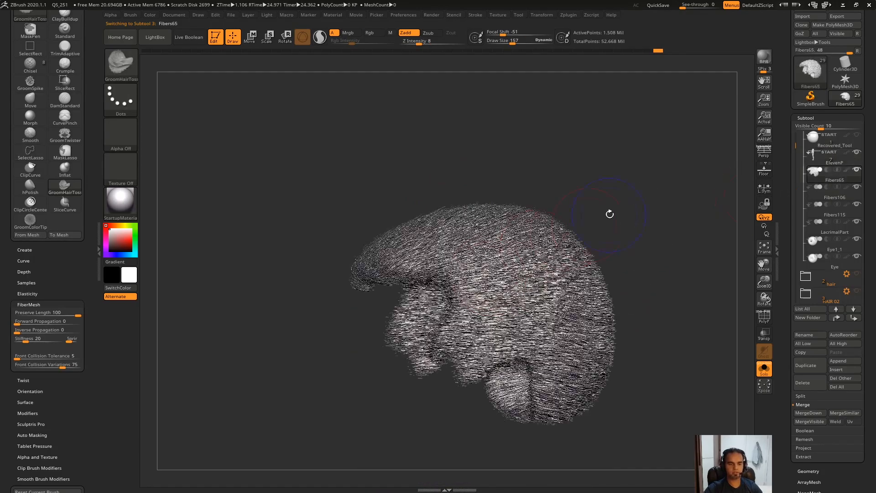
Step: Leave the isolated view of Fibers65 and show the ElevenP head together with the hair around the ear
key("alt+s")
left_click_drag(617, 176, 639, 175)
left_click(856, 152)
left_click_drag(662, 228, 517, 223, "shift")
left_click_drag(319, 156, 445, 152)
left_click_drag(446, 152, 322, 155, "alt")
right_click_drag(347, 304, 494, 351, "alt")
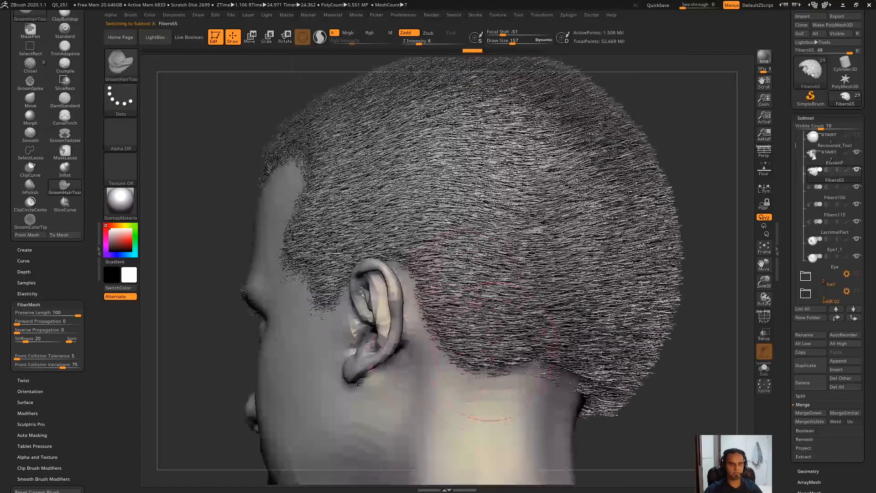
Step: Mask all the Fibers65 hair except a small patch behind the ear, painting the mask at draw size 90
key("s")
left_click_drag(473, 360, 471, 361)
mouse_move(447, 355)
right_mouse_down()
mouse_move(470, 379)
mouse_move(566, 293)
mouse_move(574, 297)
mouse_move(383, 365)
right_mouse_up()
key("s")
key("ctrl")
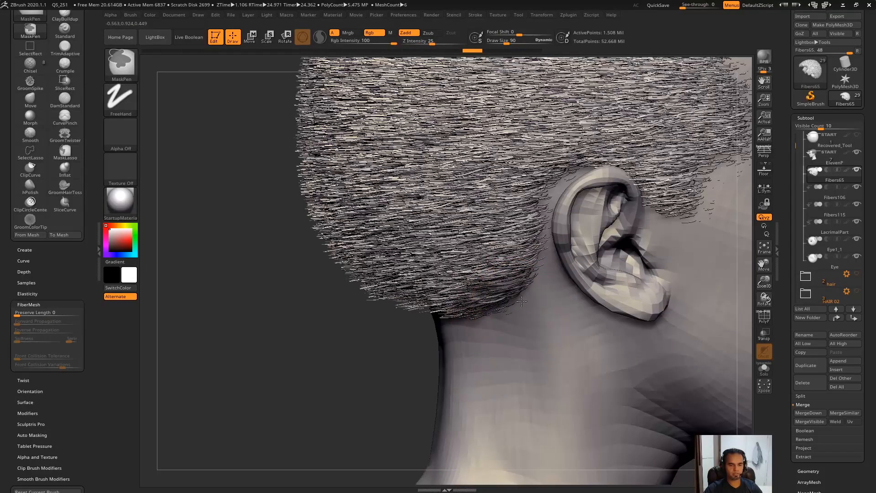
key("ctrl+z")
mouse_move(505, 333)
right_mouse_down()
mouse_move(529, 327)
mouse_move(514, 347)
mouse_move(502, 319)
right_mouse_up()
key("ctrl")
key("ctrl")
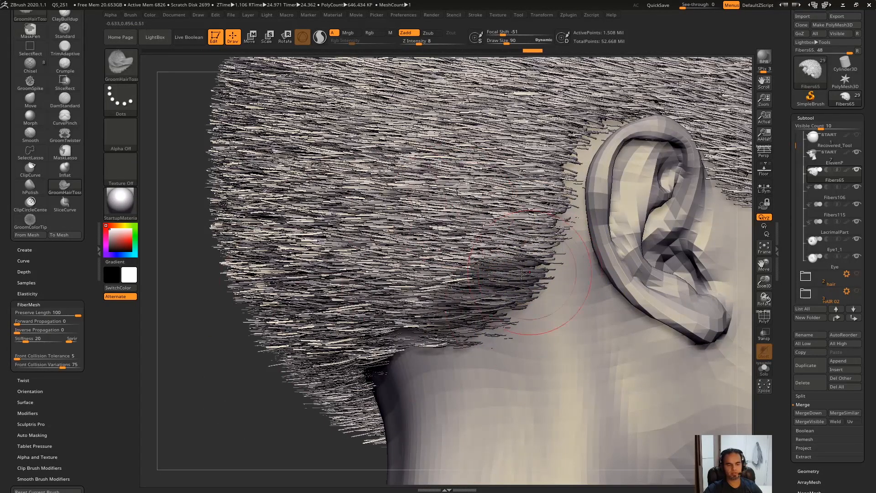
left_click_drag(231, 418, 253, 440, "ctrl")
left_click_drag(529, 278, 463, 303, "ctrl")
mouse_move(252, 405)
left_mouse_down()
mouse_move(265, 405)
mouse_move(251, 402)
left_mouse_up()
left_click(251, 402, "ctrl")
Step: Comb the unmasked hair patch behind the ear downward over the neck with the GroomHairToss brush
key("s")
left_click_drag(517, 314, 528, 314)
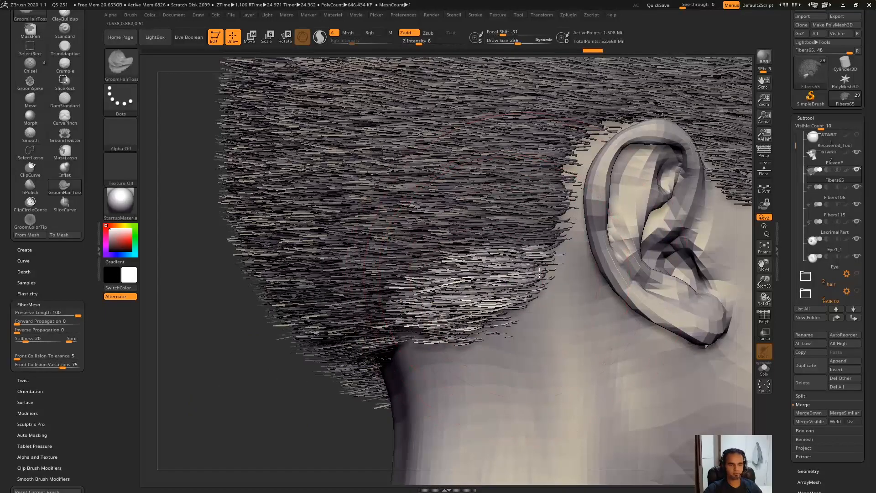
left_click_drag(246, 406, 279, 404)
mouse_move(521, 264)
left_mouse_down()
mouse_move(462, 310)
mouse_move(450, 336)
left_mouse_up()
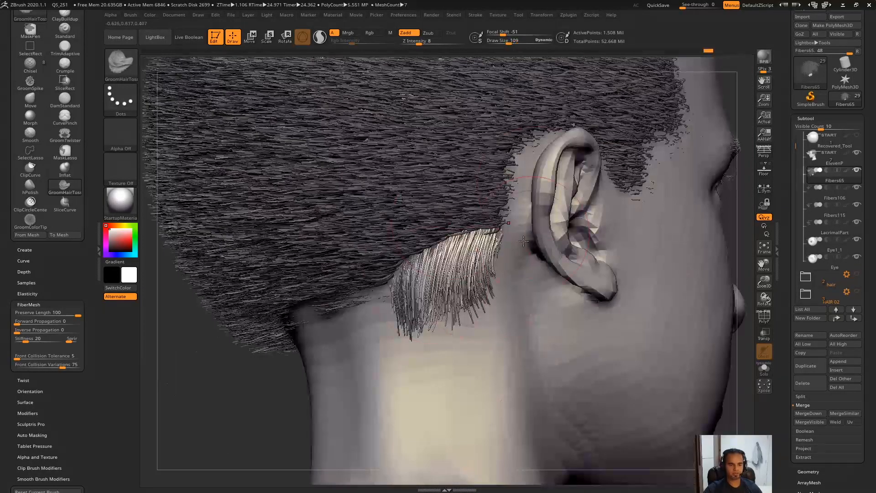
Step: Put the masked hair into its own polygroup with Group Masked, invert the mask and display the polygroup colors
left_click(806, 119)
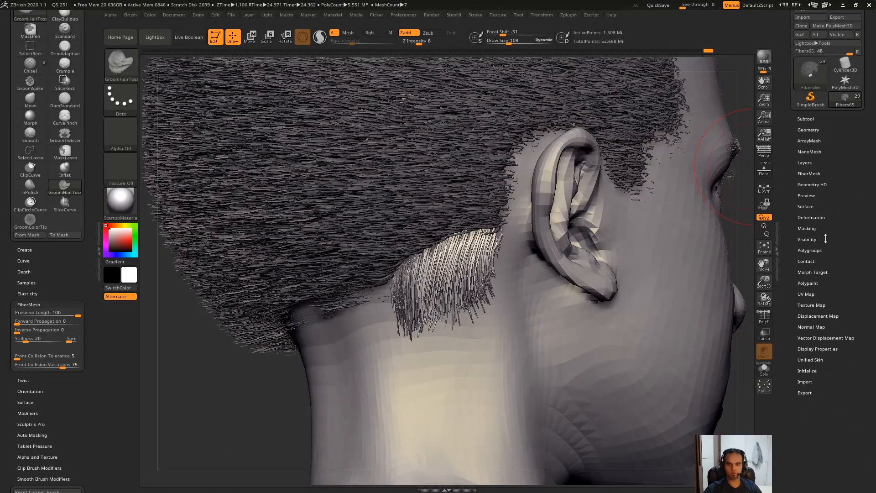
left_click(810, 250)
left_click(820, 380)
key("ctrl+i")
key("shift+f")
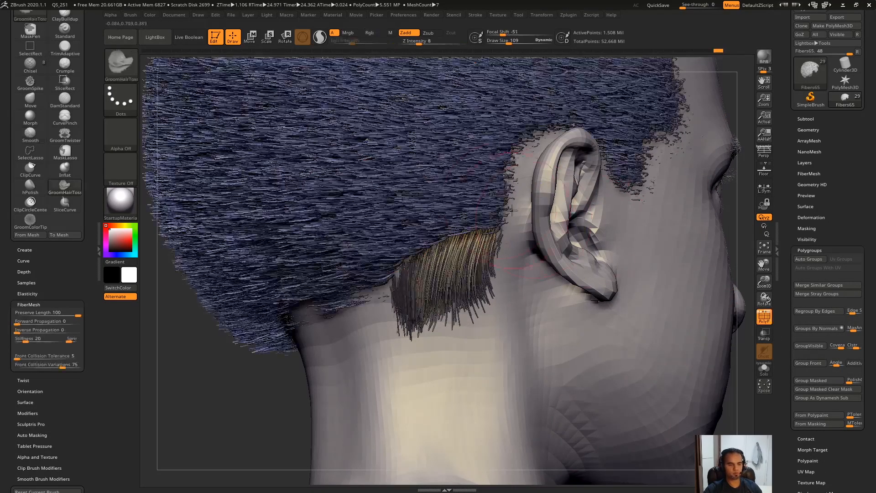
left_click_drag(262, 384, 273, 393, "alt")
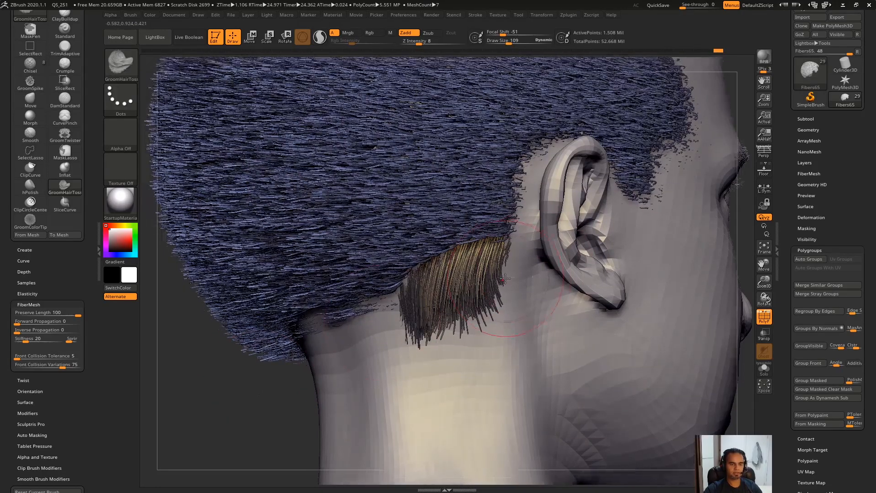
Step: Clear the mask and hide the combed patch's polygroup behind the ear
left_click_drag(516, 250, 626, 247)
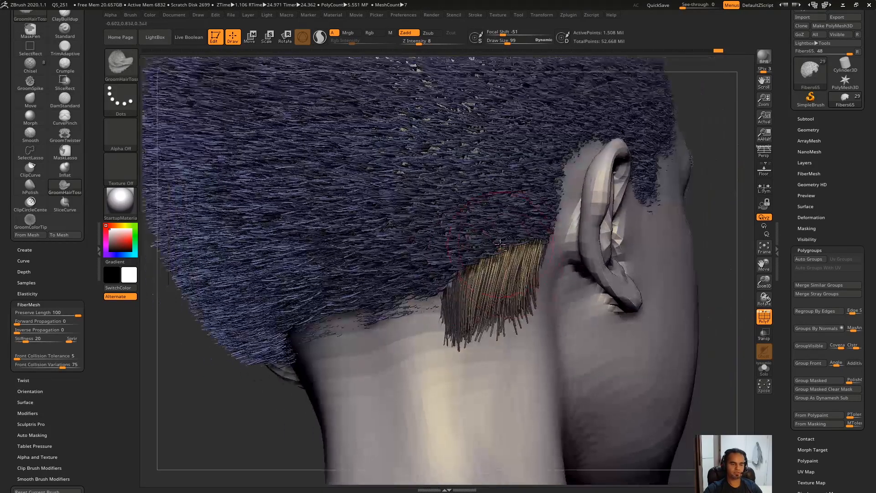
left_click_drag(673, 262, 609, 367, "ctrl")
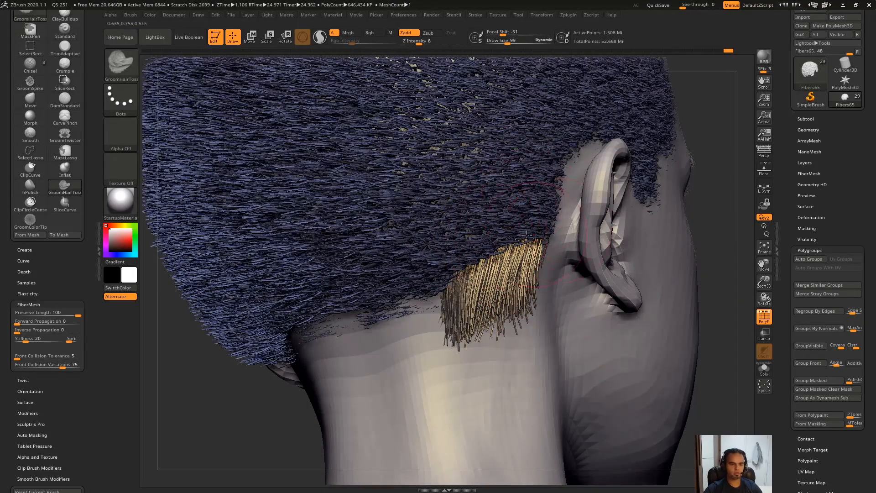
left_click(543, 226, "ctrl+shift")
Step: Mask all but the next layer of hair above the hidden patch and comb that layer downward at draw size 140
left_click_drag(438, 392, 361, 389)
left_click_drag(540, 255, 504, 245, "ctrl")
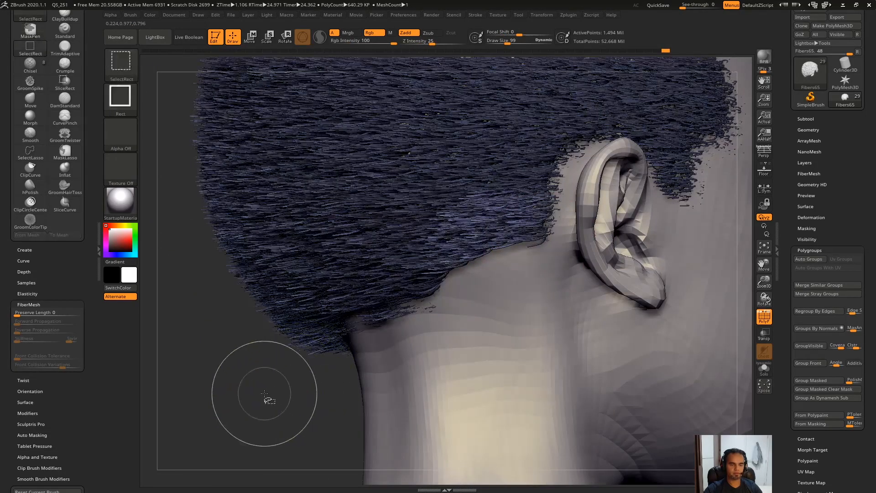
left_click_drag(530, 239, 512, 228)
mouse_move(541, 201)
left_mouse_down()
mouse_move(516, 256)
mouse_move(484, 279)
left_mouse_up()
left_click_drag(255, 389, 274, 388)
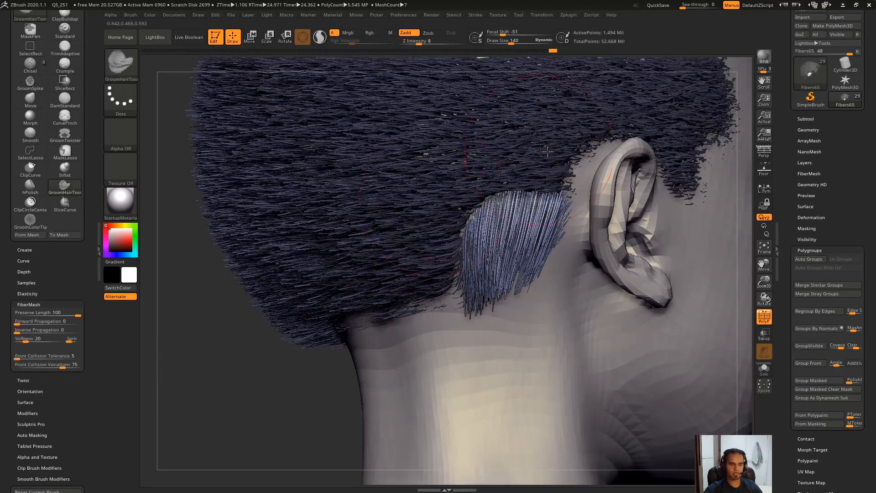
Step: Group the masked hair into a new polygroup and mask everything except the newly combed blue patch
left_click(814, 381)
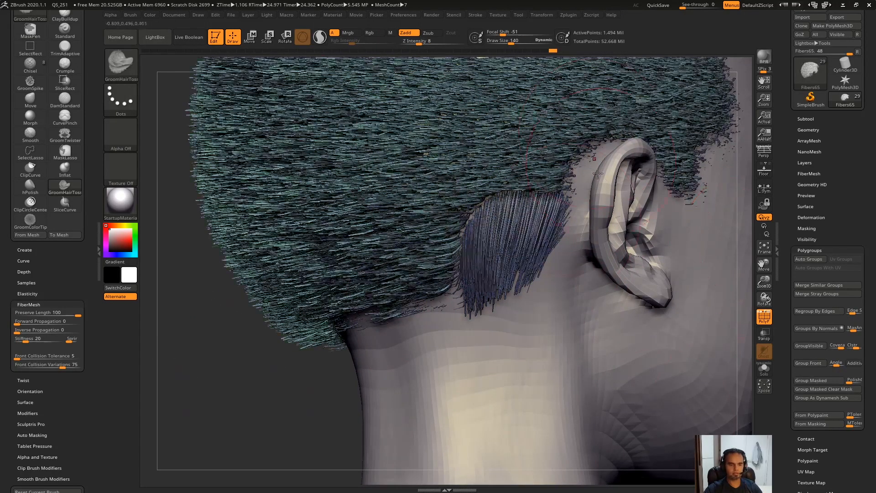
key("w")
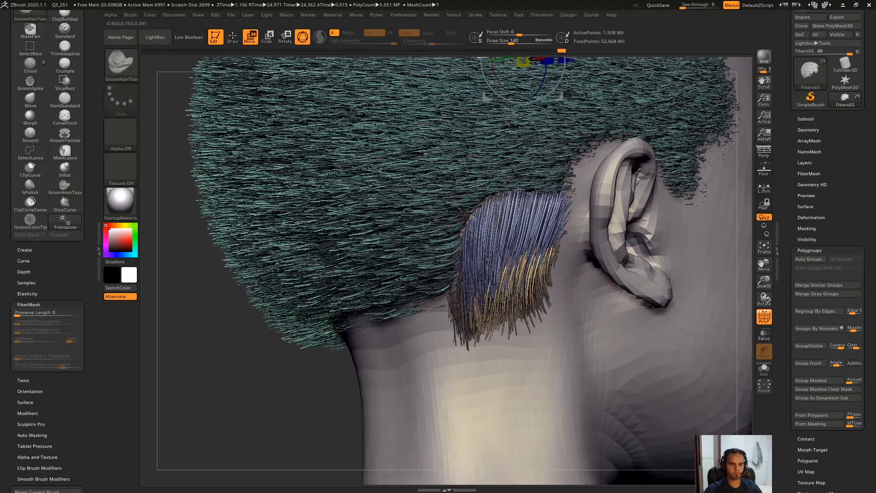
left_click(509, 248, "ctrl")
key("q")
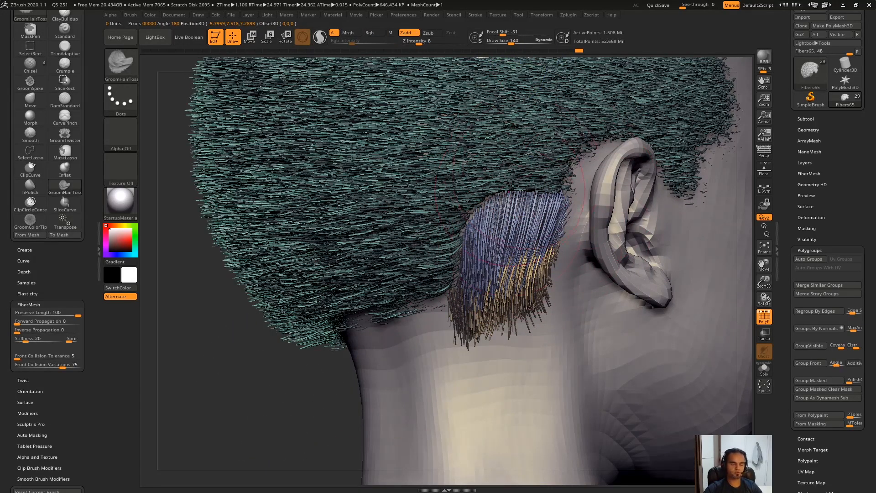
left_click(249, 36)
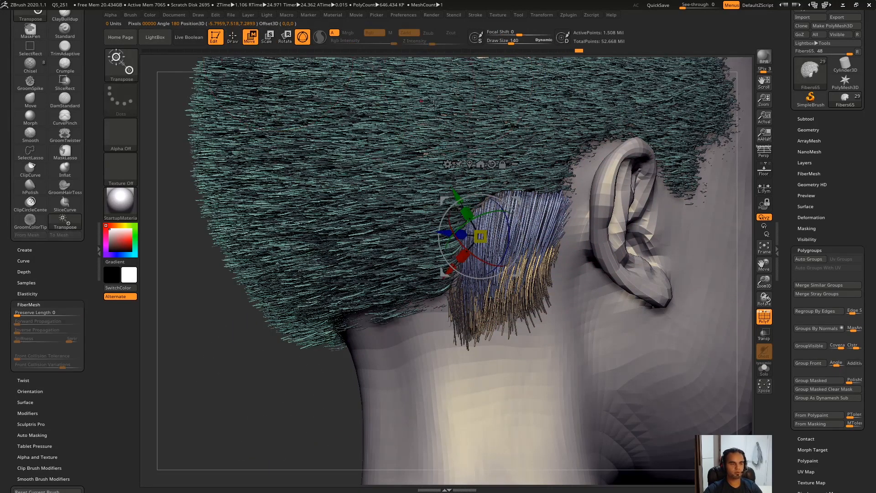
left_click(550, 213, "ctrl")
key("q")
Step: Comb the unmasked blue layer over the lower layer behind the ear at draw size 129 and undo the last change
key("s")
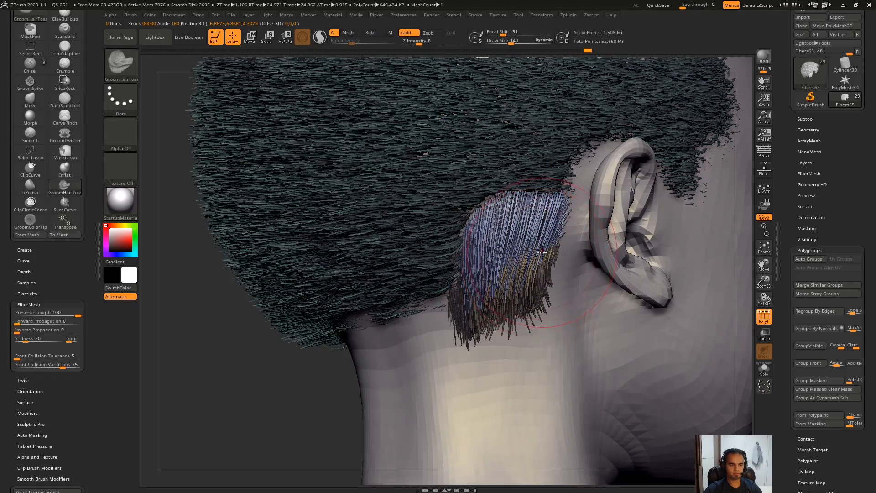
right_click_drag(546, 262, 532, 266)
key("s")
right_click_drag(547, 268, 564, 270)
left_click_drag(539, 228, 512, 279)
right_click_drag(513, 280, 608, 274)
left_click_drag(507, 265, 484, 310)
mouse_move(607, 292)
right_mouse_down()
mouse_move(515, 291)
mouse_move(541, 290)
mouse_move(521, 298)
right_mouse_up()
key("ctrl+z")
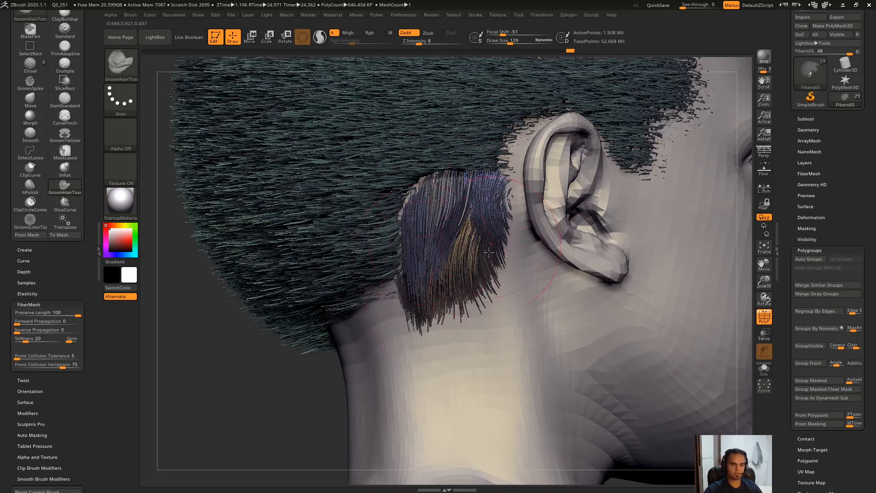
Step: Group the masked strands beside the ear into their own polygroup, isolate that group and show all the hair again
left_click(820, 348)
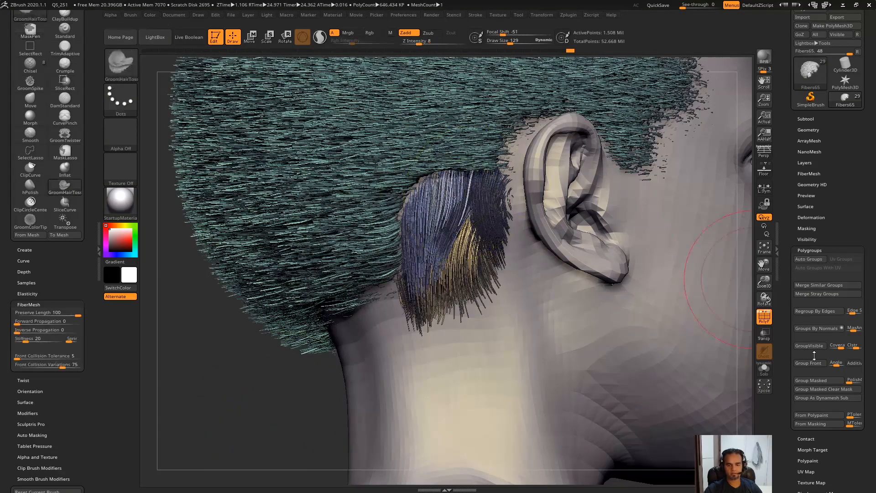
left_click(479, 256, "ctrl+shift")
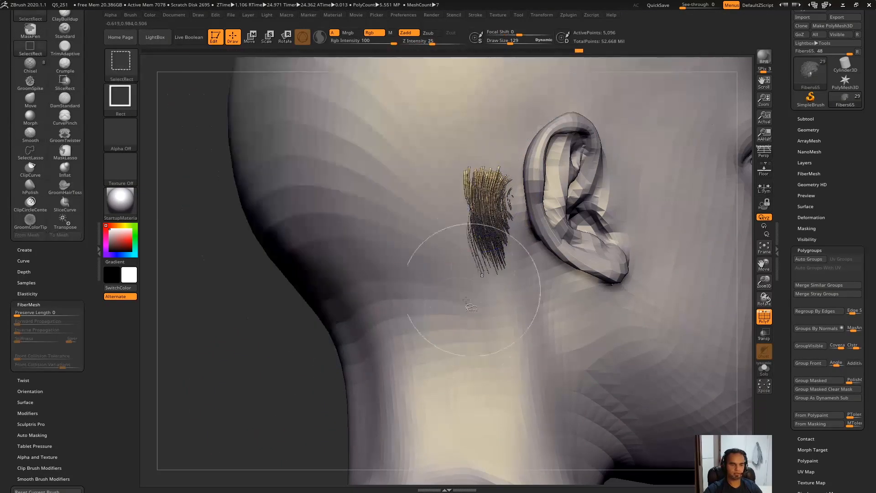
left_click(251, 411, "ctrl+shift")
Step: Examine the combed, polygrouped hair layers behind the ear and the hair around the whole head
left_click_drag(250, 411, 517, 249)
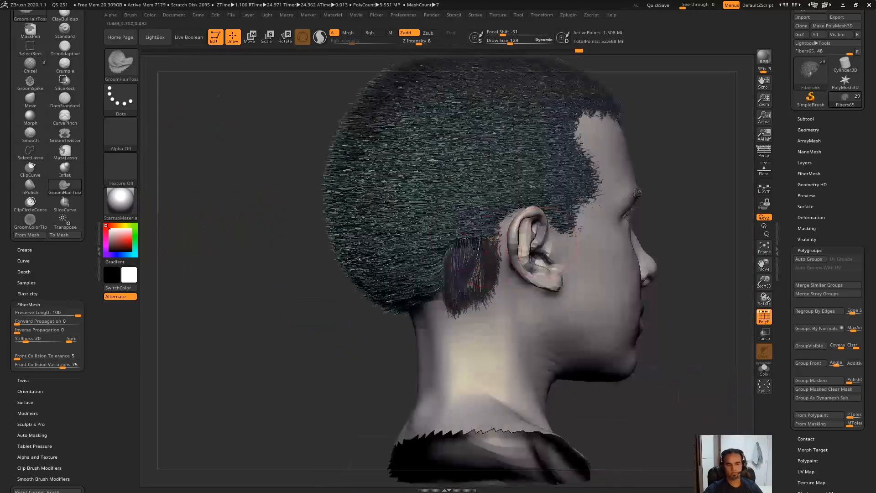
right_click_drag(495, 245, 484, 223)
right_click_drag(461, 284, 479, 240, "ctrl")
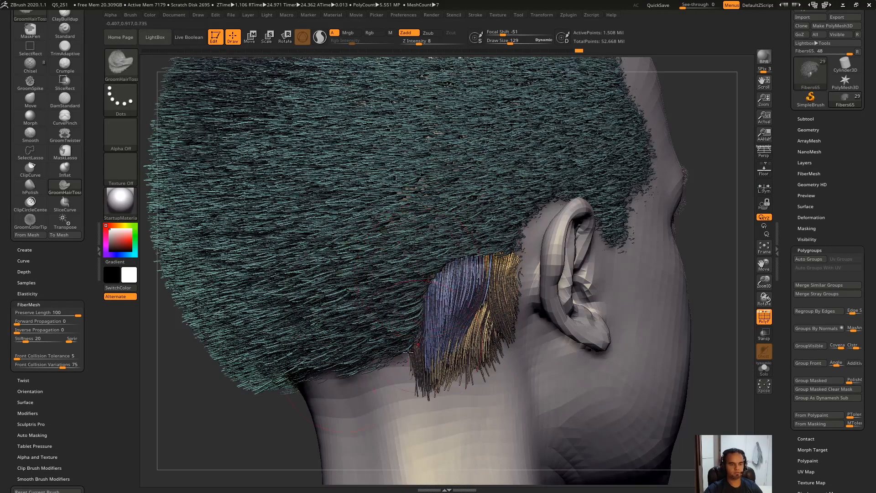
key("f")
right_click_drag(397, 335, 527, 258)
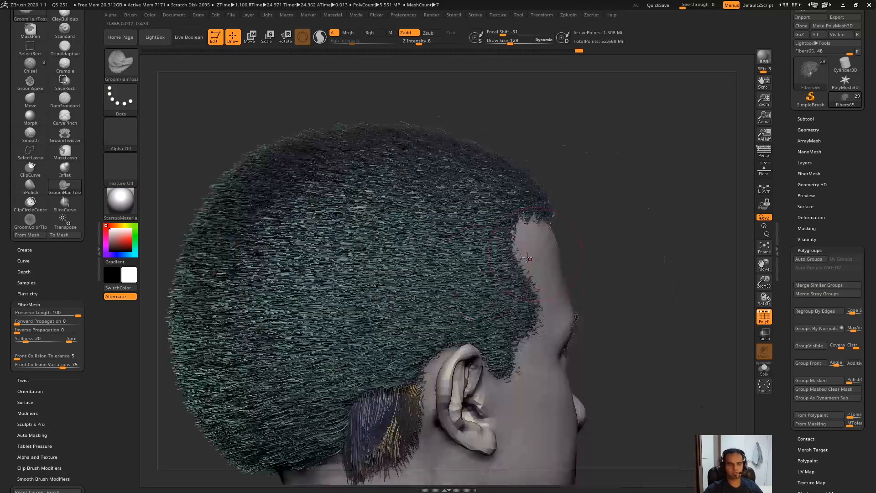
right_click_drag(421, 242, 461, 174)
right_click_drag(539, 237, 535, 216)
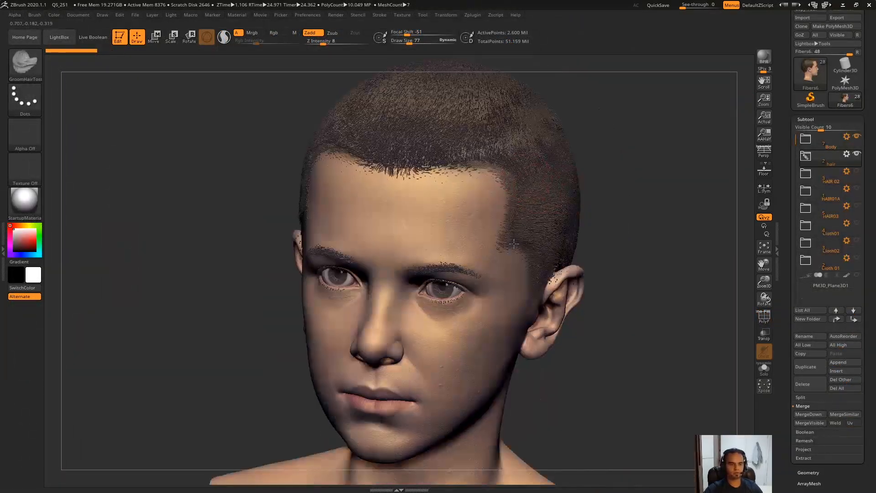
Step: Examine the short groomed hair on the finished character head, from the forehead to the temple and crown
right_click_drag(514, 243, 647, 201, "ctrl")
right_click_drag(639, 152, 669, 130)
right_click_drag(660, 72, 639, 151, "ctrl")
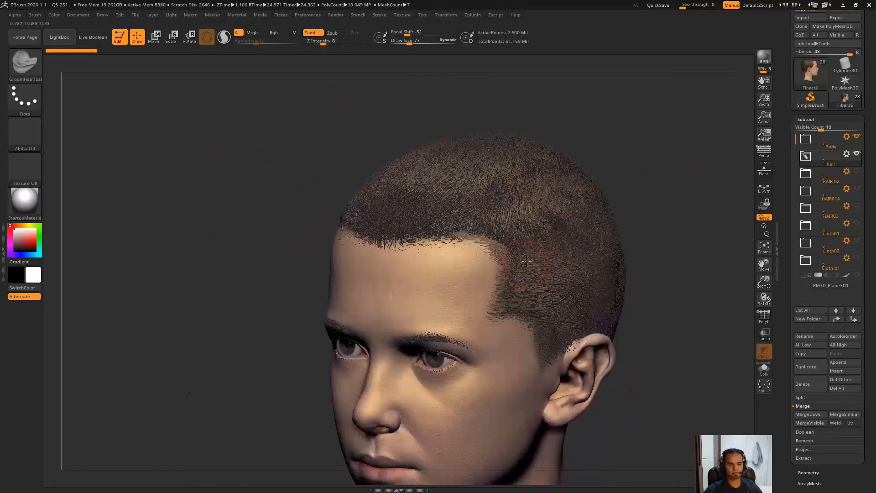
right_click_drag(554, 256, 450, 169, "ctrl")
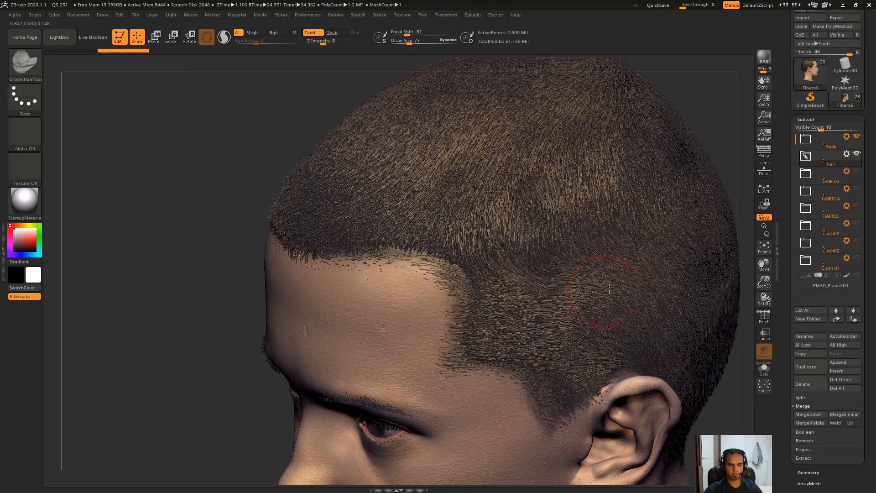
right_click_drag(548, 232, 478, 233)
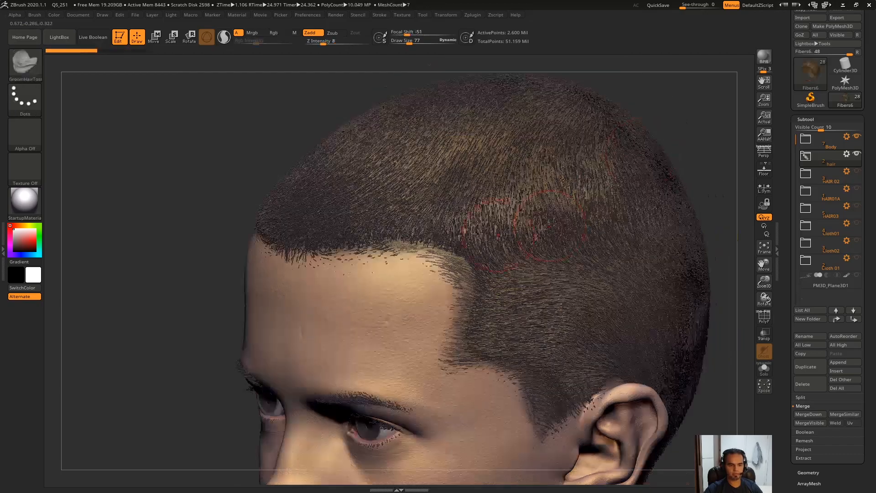
Step: Open the hair folder and view the short Fibers6 hair in isolation
left_click(806, 158)
key("alt+s")
right_click_drag(530, 288, 792, 209)
key("alt+s")
Step: Show the HAIR 02 folder's long hairstyle in place of the short hair and view it from the front
left_click(811, 192)
key("alt+s")
right_click_drag(438, 255, 466, 197)
key("alt+s")
key("alt+s")
key("alt+s")
right_click_drag(523, 198, 490, 209)
key("shift")
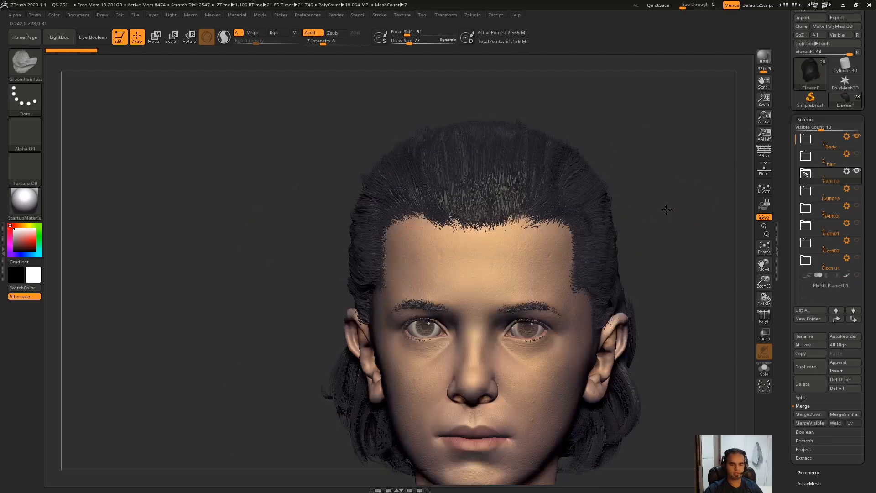
Step: Examine the long hairstyle from the side, with the head shown and in isolation
left_click_drag(665, 210, 632, 164)
key("alt+s")
left_click_drag(577, 215, 474, 240)
key("alt+s")
key("alt+s")
left_click_drag(532, 231, 546, 239)
Step: Inspect the polygroup colors of the isolated long hair, turn them off and examine the locks from behind
key("shift+f")
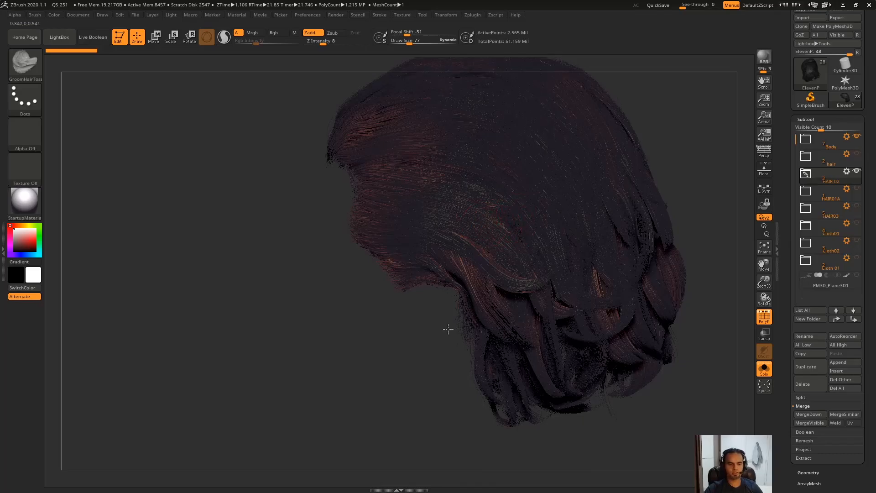
left_click_drag(445, 304, 455, 341, "alt")
right_click_drag(511, 225, 511, 159, "alt")
key("shift+f")
right_click_drag(589, 219, 544, 232)
right_click_drag(460, 250, 542, 300)
mouse_move(599, 294)
right_mouse_down()
mouse_move(571, 288)
mouse_move(539, 257)
right_mouse_up()
Step: Select the Move brush, shift the long strands below the ear, set the draw size to 119 and show the head again
left_click(29, 65)
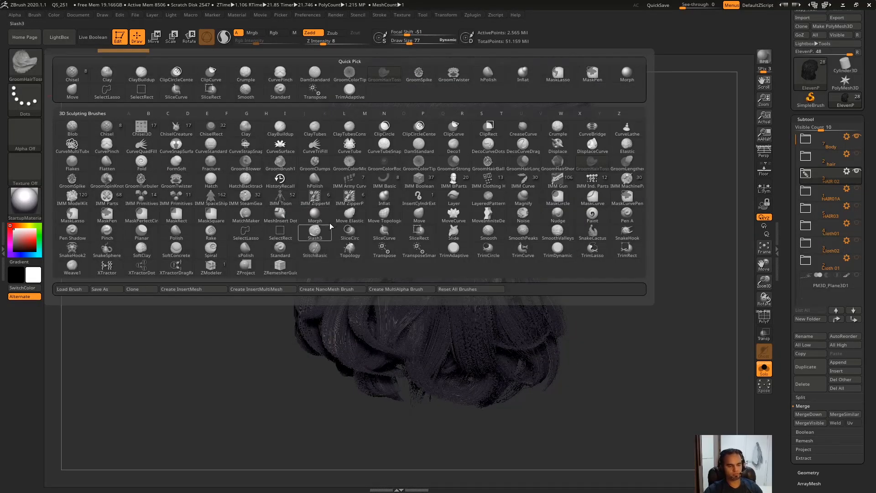
left_click(419, 214)
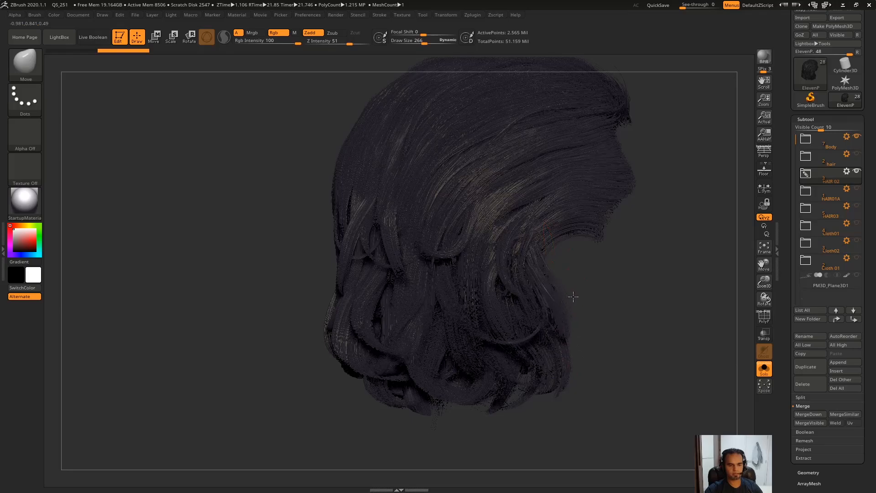
left_click_drag(561, 270, 571, 313)
key("s")
left_click(559, 291)
left_click(680, 199)
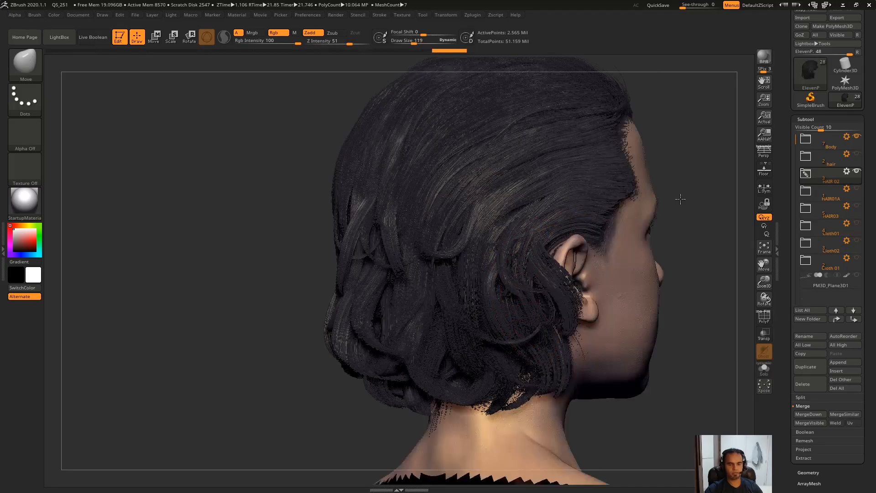
Step: Expand the HAIR 02 folder and turn off the polypaint display of its subtools
left_click_drag(681, 199, 509, 211)
left_click_drag(409, 231, 169, 304, "alt")
key("s")
left_click(395, 258)
right_click_drag(421, 243, 449, 188)
left_click(808, 175)
left_click(848, 189, "shift")
Step: Set the draw size to 146 near the hairline and select the Standard brush
right_click_drag(589, 159, 582, 201, "alt")
right_click_drag(520, 165, 505, 170, "ctrl")
key("s")
left_click(498, 171)
left_click(26, 64)
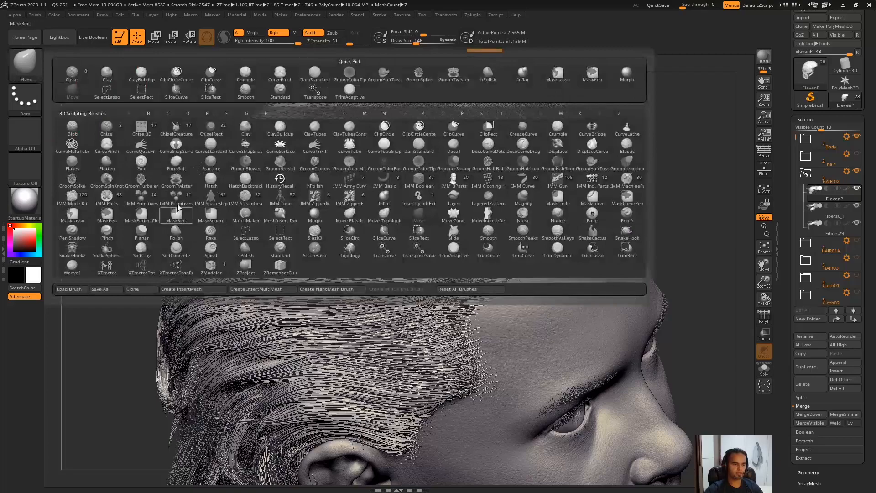
key("s")
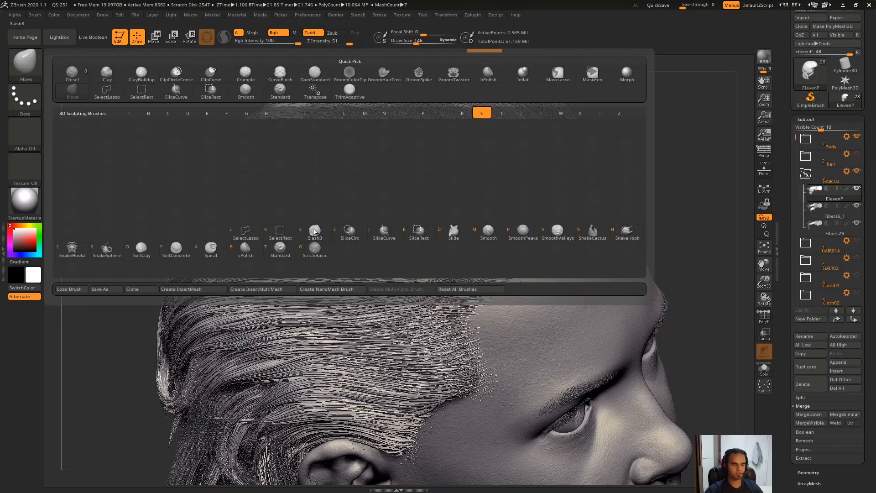
key("t")
Step: Give the Standard brush a FreeHand stroke and assign Alpha 59 to it
left_click(25, 98)
left_click(175, 108)
left_click(26, 135)
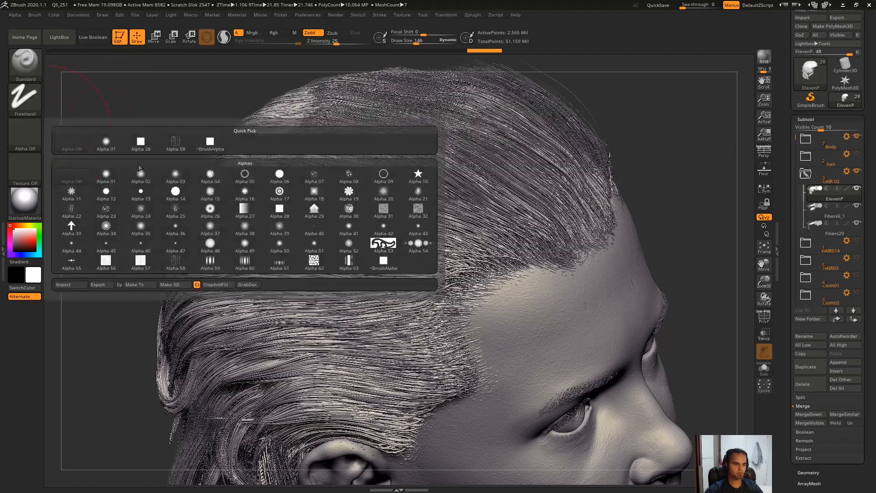
left_click(225, 265)
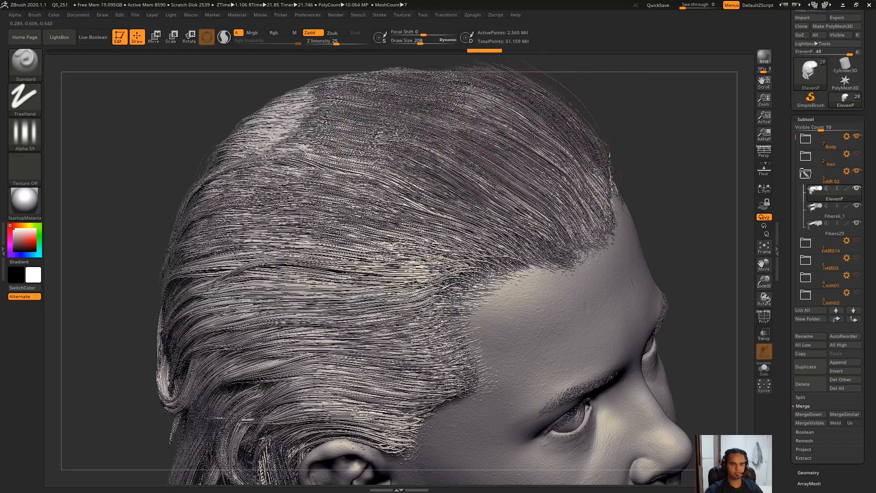
Step: Set the draw size to 222 and stroke diagonally across the top and side of the hair to add wavy ridges
left_click_drag(541, 128, 368, 265)
key("s")
left_click(512, 167)
left_click_drag(538, 158, 356, 265)
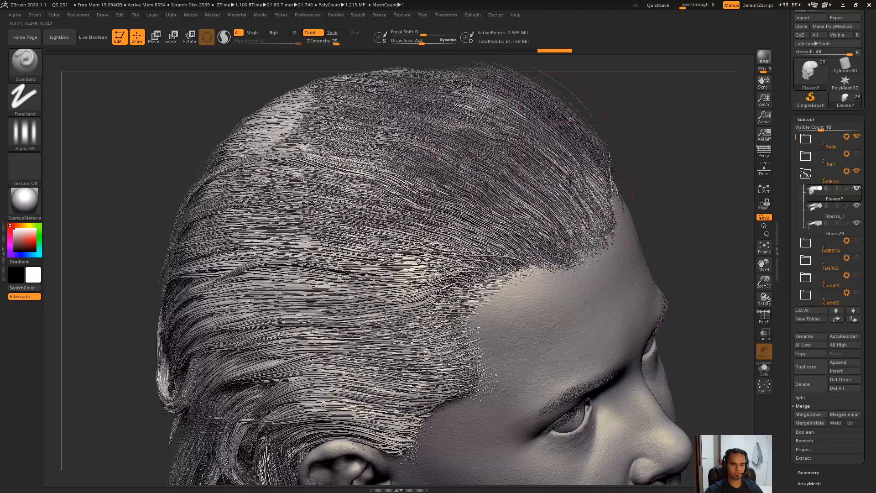
left_click_drag(555, 179, 404, 274)
left_click_drag(463, 114, 315, 257)
left_click_drag(418, 118, 285, 254)
left_click_drag(683, 110, 689, 109)
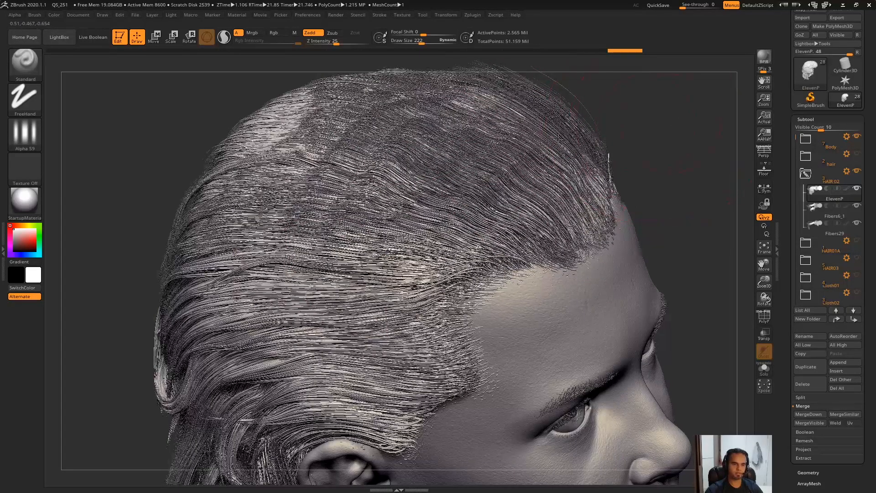
left_click_drag(558, 138, 438, 256)
left_click_drag(365, 132, 256, 292)
left_click_drag(416, 160, 343, 329)
left_click_drag(484, 224, 398, 383)
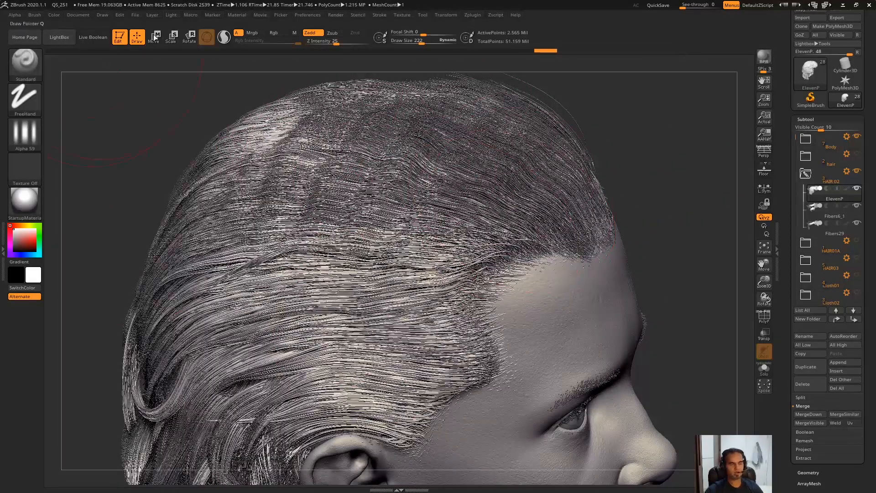
left_click_drag(647, 112, 523, 181)
left_click_drag(616, 121, 313, 259)
left_click_drag(557, 110, 397, 205)
mouse_move(694, 91)
left_mouse_down()
mouse_move(718, 78)
mouse_move(713, 89)
mouse_move(639, 105)
mouse_move(593, 153)
mouse_move(635, 109)
mouse_move(571, 110)
left_mouse_up()
Step: Select the Move brush and check the front hairline with the hair isolated and with the surrounding subtools transparent
key("b")
key("m")
key("v")
key("alt+s")
left_click_drag(612, 207, 596, 237, "alt")
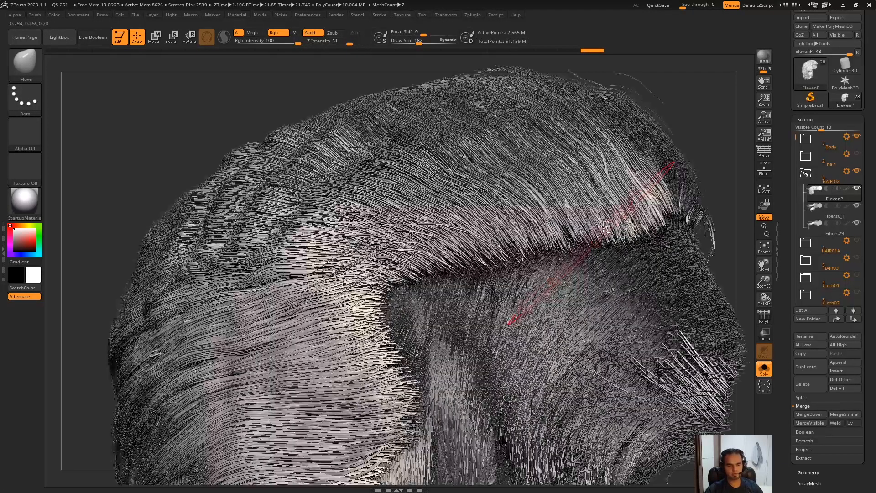
key("alt+s")
key("ctrl+t")
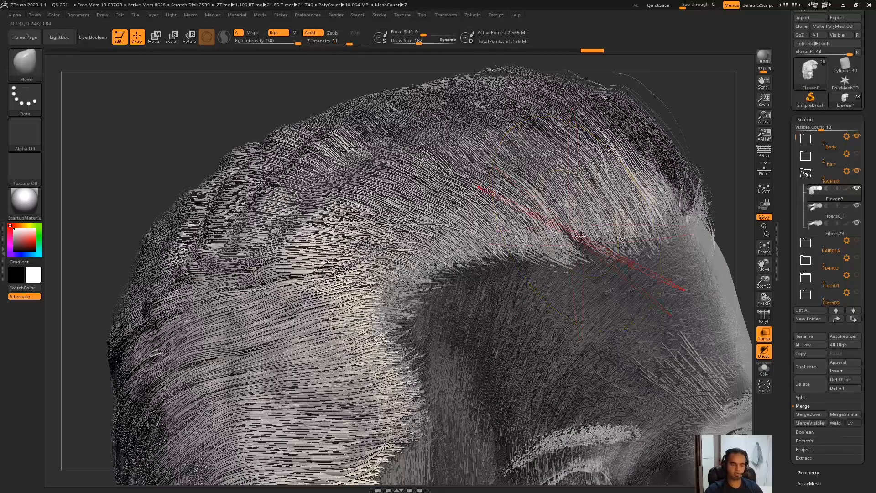
key("ctrl+t")
Step: Reduce the draw size to 95 and hide the Fibers6_1 and Fibers29 subtools
key("s")
left_click_drag(611, 230, 593, 231)
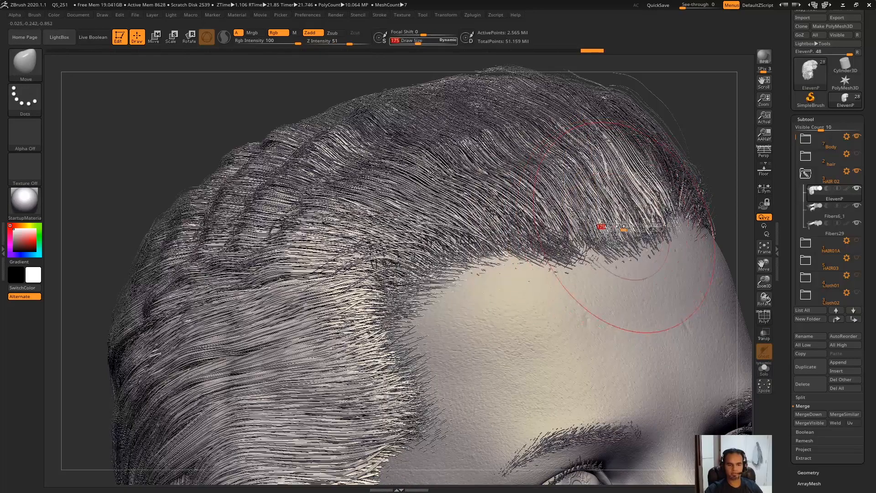
left_click(857, 206)
left_click(858, 224)
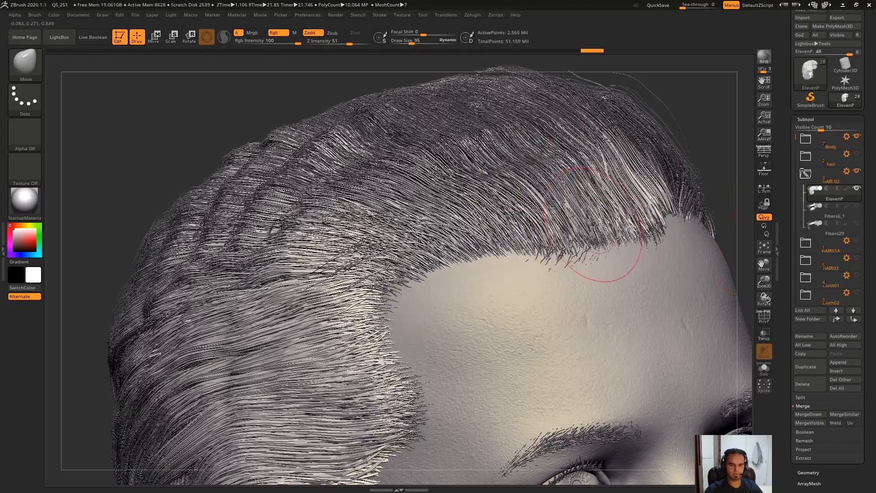
Step: Try shifting the strands at the front hairline with the Move brush and undo the change
mouse_move(644, 209)
left_mouse_down()
mouse_move(633, 216)
mouse_move(688, 133)
mouse_move(764, 218)
mouse_move(718, 264)
mouse_move(614, 217)
mouse_move(657, 203)
left_mouse_up()
key("ctrl+z")
key("ctrl+z")
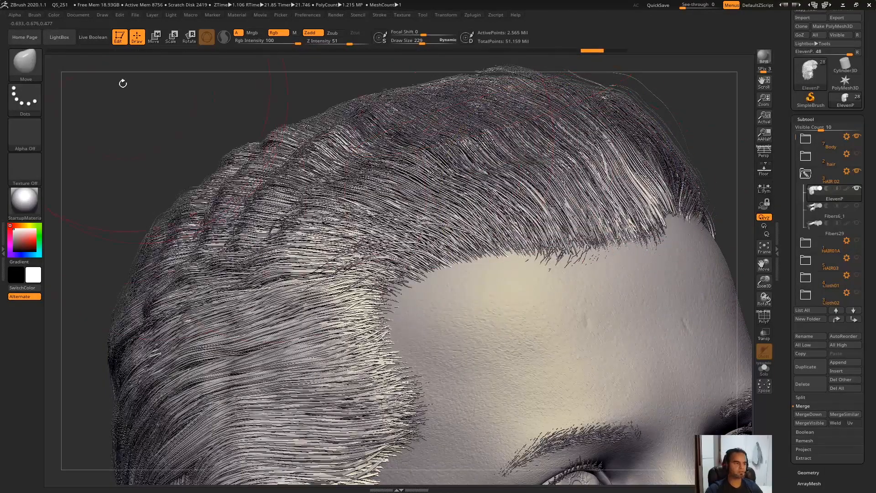
Step: Test moving the front hairline strands with Auto Mask FiberMesh turned off, and restore the option
left_click(35, 14)
scroll(76, 357, "down", 2)
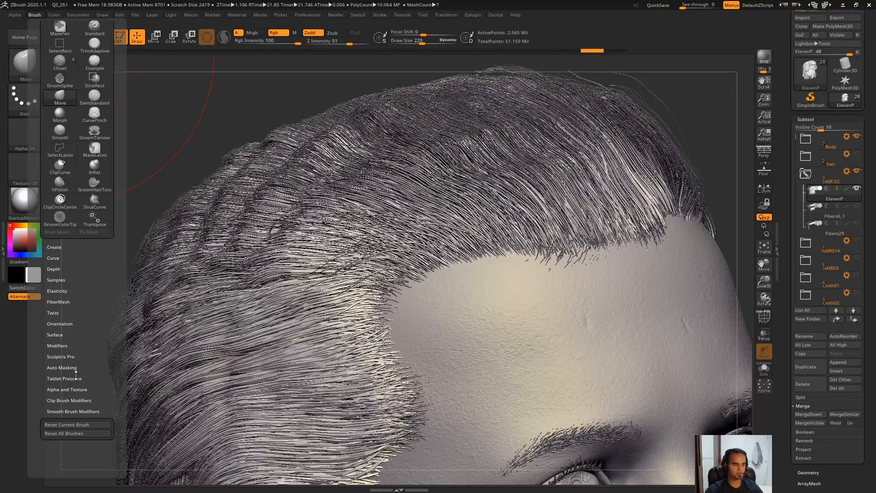
left_click(76, 368)
scroll(82, 357, "down", 3)
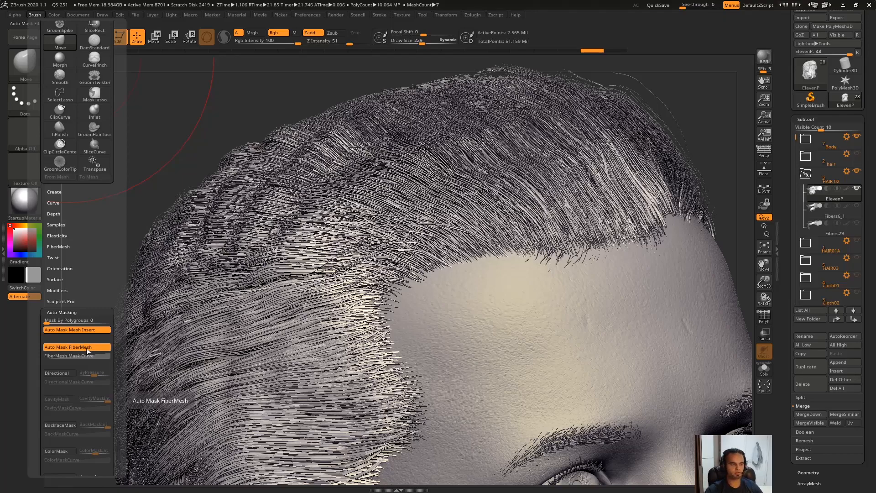
mouse_move(669, 188)
left_mouse_down()
mouse_move(705, 106)
mouse_move(543, 102)
mouse_move(515, 223)
mouse_move(776, 194)
mouse_move(653, 67)
mouse_move(571, 241)
mouse_move(578, 211)
left_mouse_up()
key("ctrl+z")
key("ctrl+z")
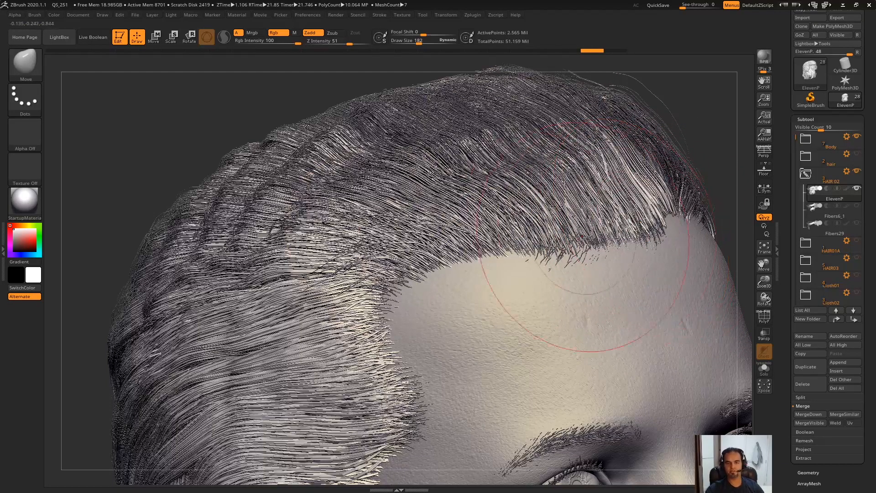
mouse_move(645, 237)
left_mouse_down()
mouse_move(677, 203)
mouse_move(613, 251)
left_mouse_up()
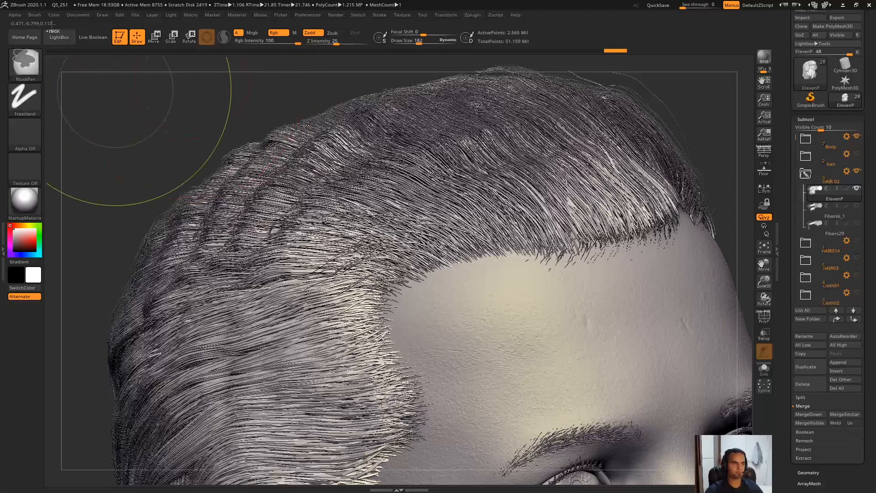
left_click(34, 15)
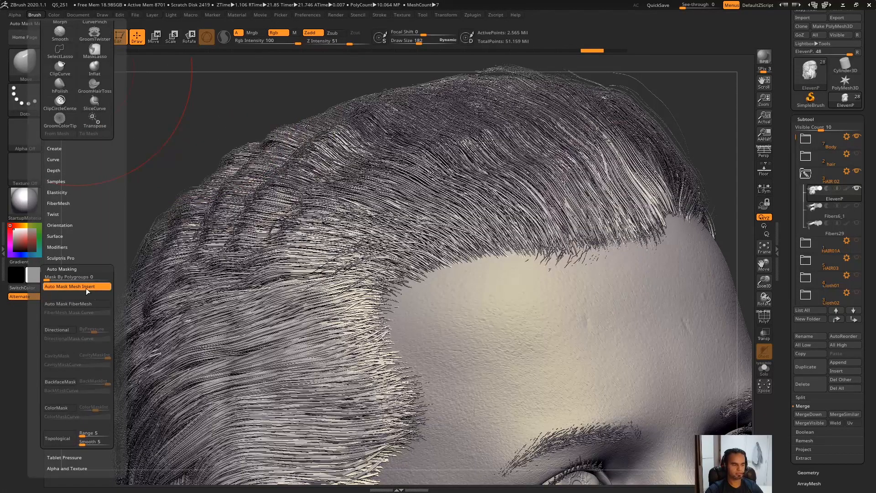
left_click(79, 304)
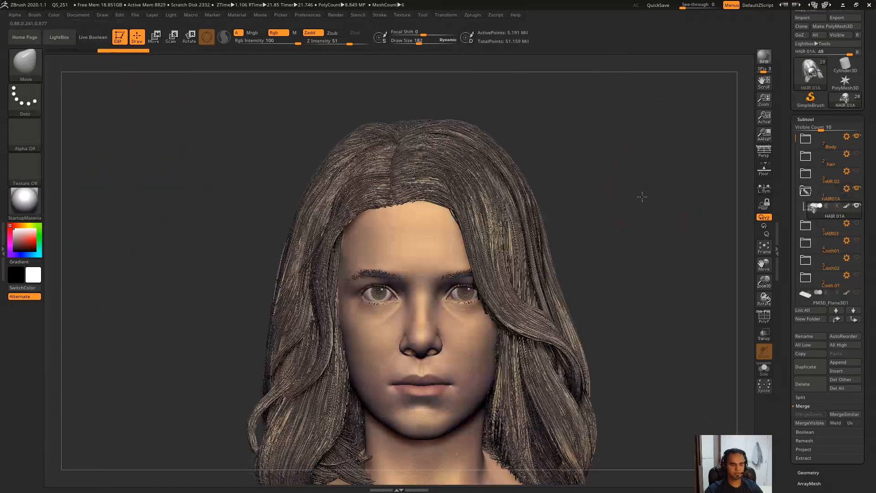
Step: Isolate the long HAIR 01A subtool and examine its polygroup colors from several sides
left_click_drag(644, 194, 589, 215)
key("alt+s")
left_click_drag(404, 250, 483, 236)
key("shift+f")
right_click_drag(368, 251, 260, 254)
right_click_drag(555, 256, 549, 209, "alt")
right_click_drag(498, 233, 566, 272, "alt")
right_click_drag(475, 319, 580, 209)
mouse_move(654, 194)
right_mouse_down()
mouse_move(647, 182)
mouse_move(617, 190)
mouse_move(682, 158)
mouse_move(678, 190)
right_mouse_up()
Step: Show only the green polygroup of the long hair, and bring the hidden groups back
left_click(552, 217, "ctrl+shift")
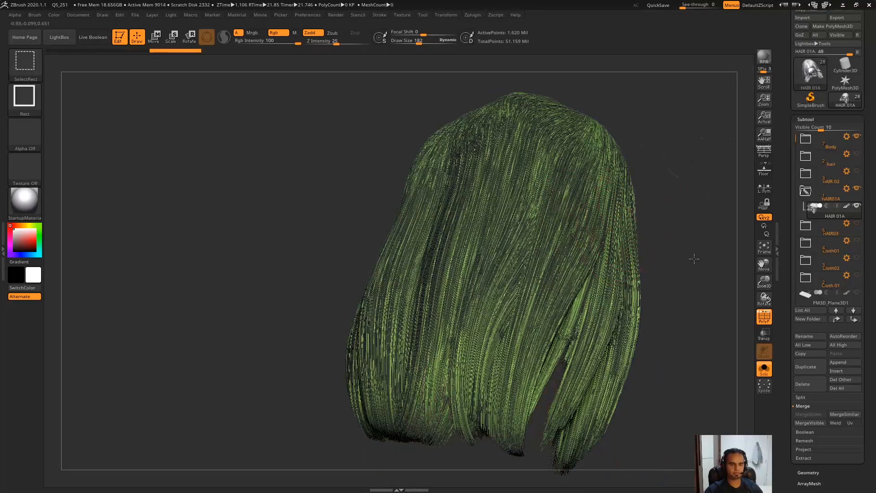
left_click_drag(695, 165, 708, 223, "ctrl+shift")
right_click_drag(669, 188, 625, 209)
right_click_drag(533, 97, 572, 194, "alt")
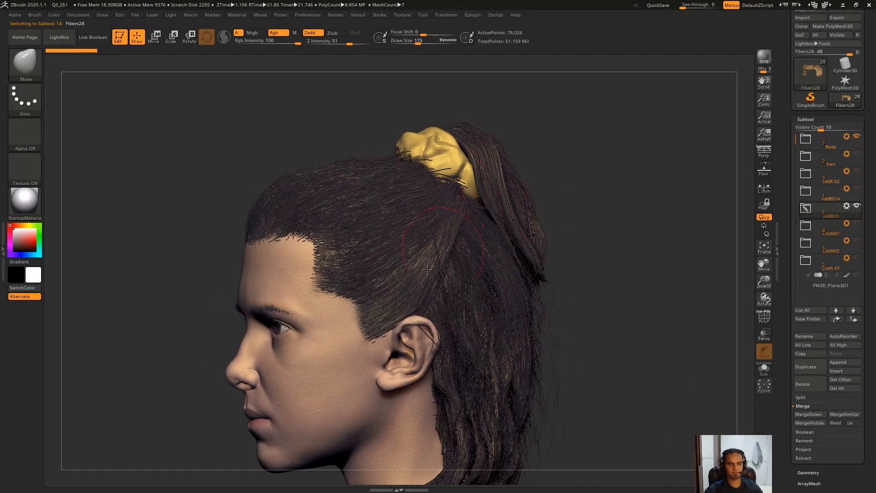
Step: Select the Fibers39 subtool of the ponytail hairstyle, isolate it and examine its polygroup colors
right_click_drag(606, 285, 672, 236)
right_click_drag(671, 236, 694, 172, "alt")
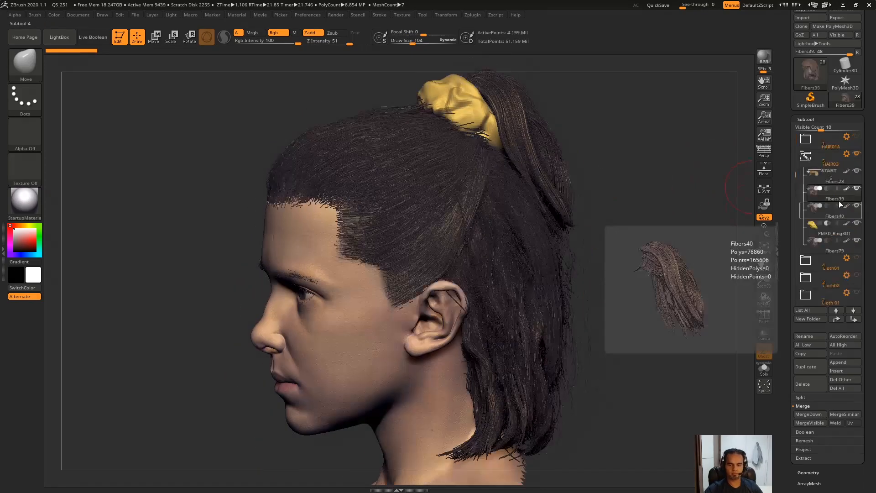
left_click(839, 197)
key("alt+s")
right_click_drag(598, 196, 520, 237)
key("shift+f")
right_click_drag(533, 186, 531, 238)
right_click_drag(491, 280, 530, 268, "alt")
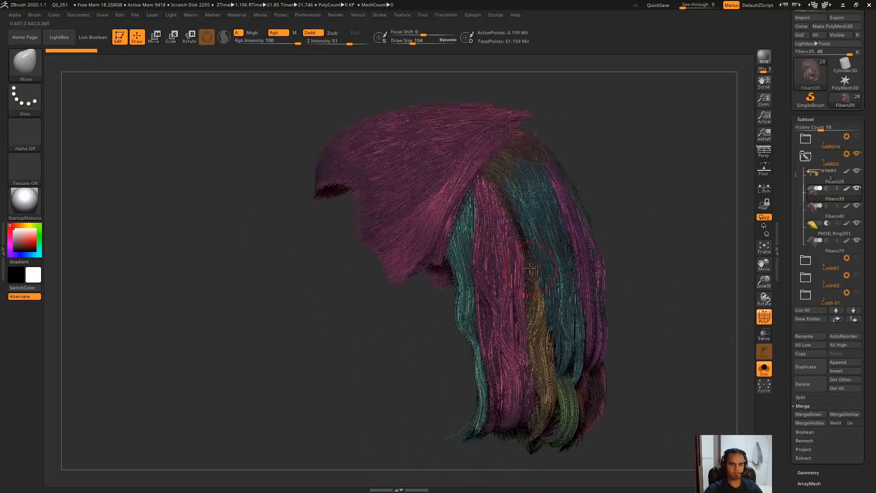
Step: Select the Spiral brush, set the draw size to 236 and stroke along the loose locks to twist them
key("[")
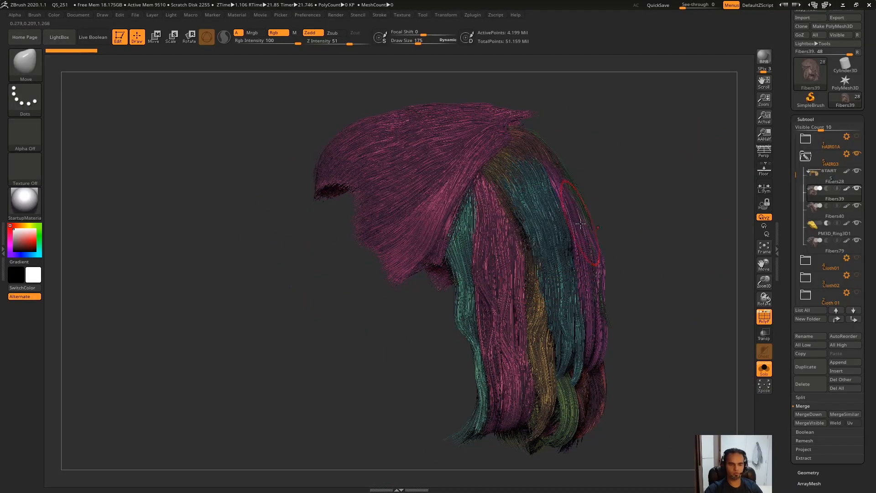
left_click(25, 64)
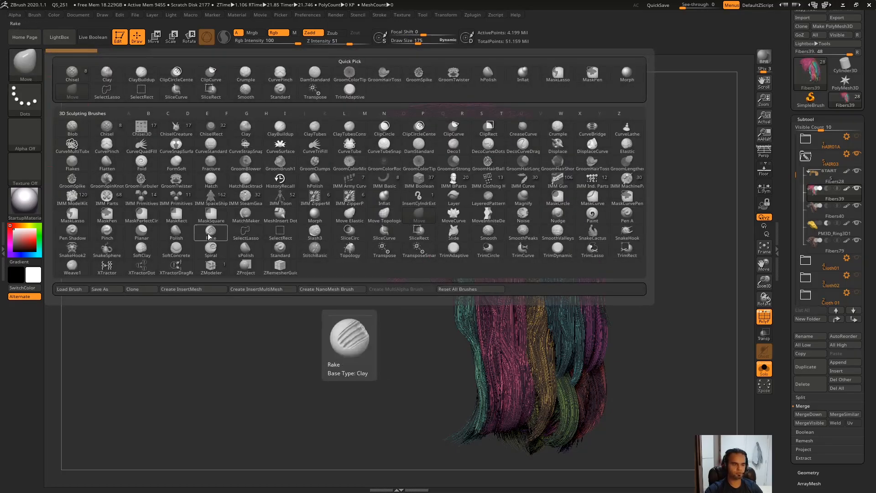
left_click(210, 251)
key("bracketright")
key("bracketright")
left_click_drag(538, 212, 552, 219)
left_click_drag(549, 247, 565, 331)
left_click_drag(464, 160, 435, 224)
mouse_move(616, 147)
left_mouse_down()
mouse_move(580, 209)
mouse_move(694, 154)
mouse_move(612, 181)
left_mouse_up()
Step: Turn off the polygroup colors, show the whole head again and examine the ponytail hairstyle from both sides and the front
key("shift+f")
key("alt+s")
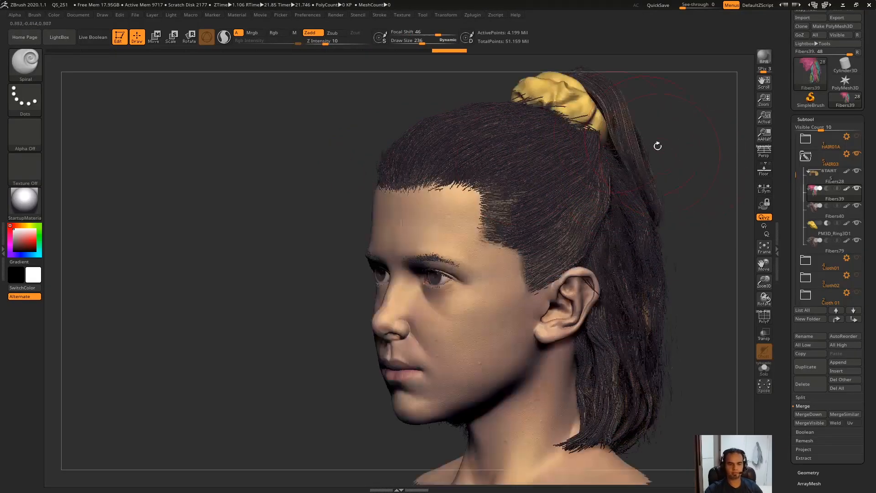
left_click_drag(636, 183, 557, 222)
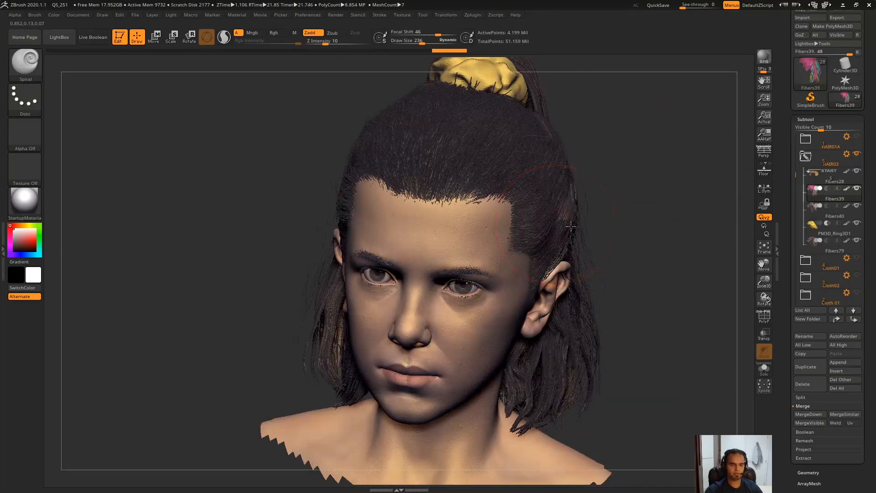
left_click_drag(696, 275, 449, 197)
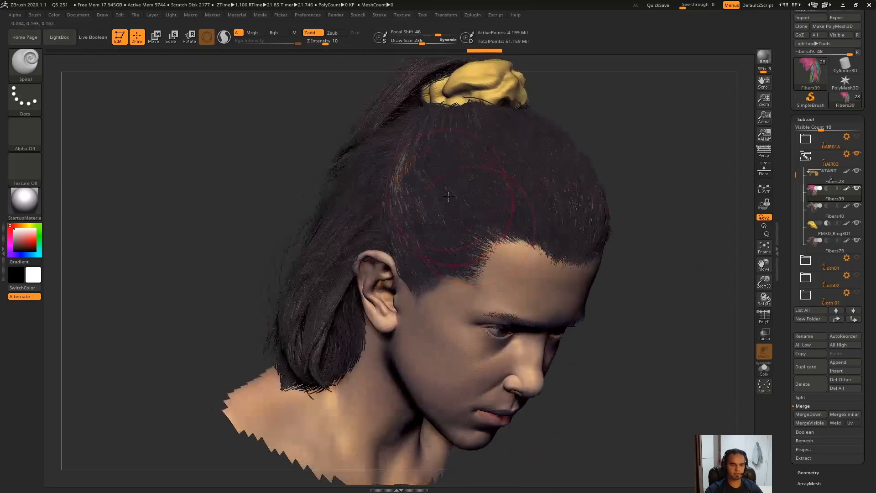
left_click_drag(661, 138, 336, 208)
left_click_drag(636, 146, 385, 168)
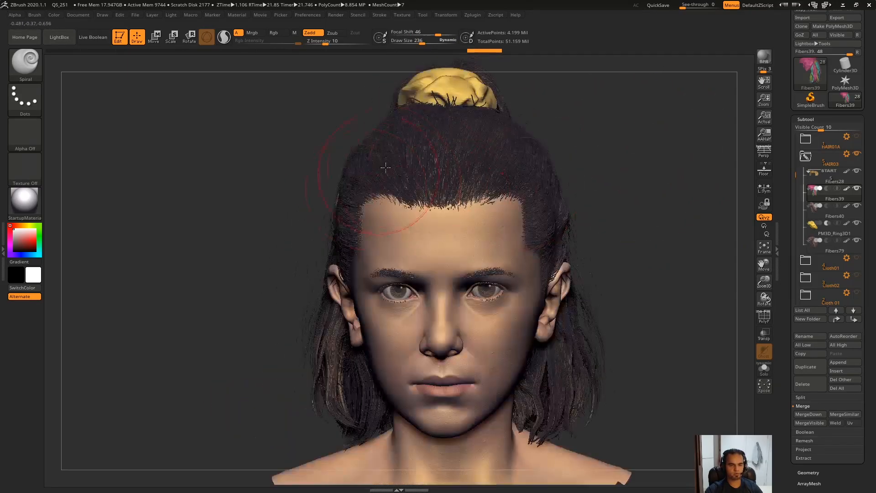
left_click_drag(639, 198, 643, 197)
left_click_drag(676, 168, 444, 180)
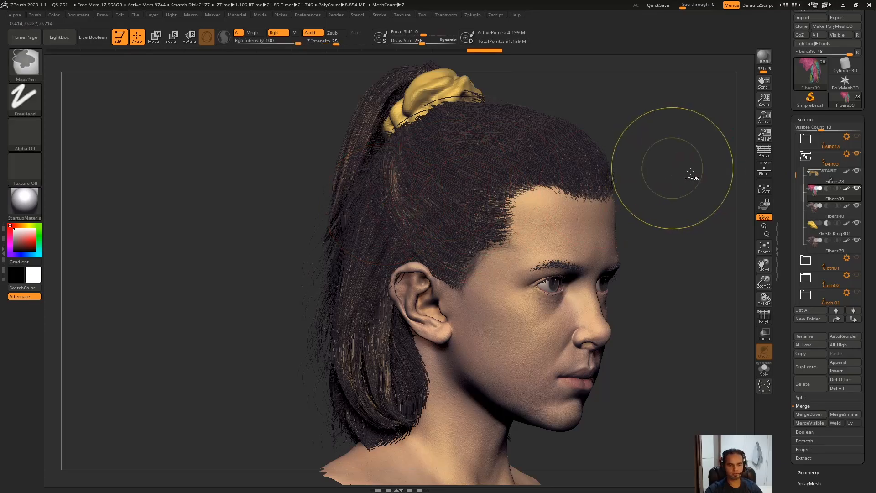
left_click_drag(673, 169, 552, 232)
left_click_drag(681, 172, 735, 224)
Step: Select the Fibers40 ponytail subtool, inspect its polygroup colors in isolation, and return to the full head display
left_click(828, 219)
mouse_move(676, 219)
left_mouse_down()
mouse_move(595, 230)
mouse_move(612, 217)
mouse_move(531, 179)
mouse_move(665, 222)
left_mouse_up()
left_click_drag(594, 215, 609, 200)
key("shift+f")
left_click_drag(558, 163, 453, 166)
left_click(662, 197)
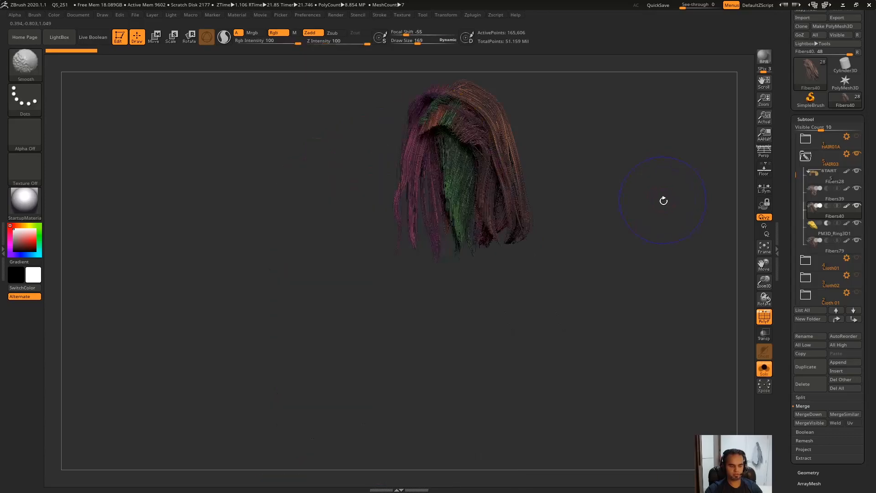
key("shift+f")
left_click(704, 208)
Step: Collapse the HAIR03 folder and set the draw size to 109
left_click(806, 156)
left_click_drag(626, 237, 638, 207)
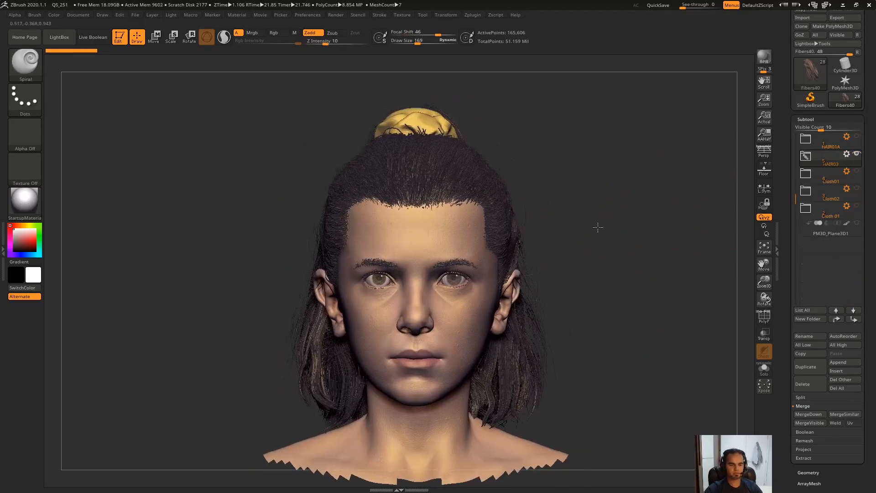
left_click_drag(596, 227, 654, 94)
mouse_move(604, 207)
left_mouse_down()
mouse_move(616, 240)
mouse_move(609, 256)
mouse_move(714, 200)
mouse_move(723, 176)
left_mouse_up()
key("s")
left_click_drag(627, 230, 624, 229)
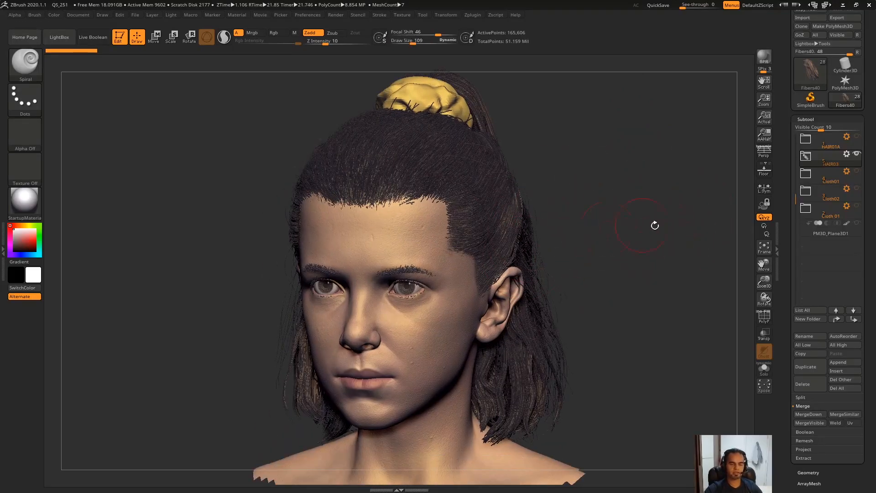